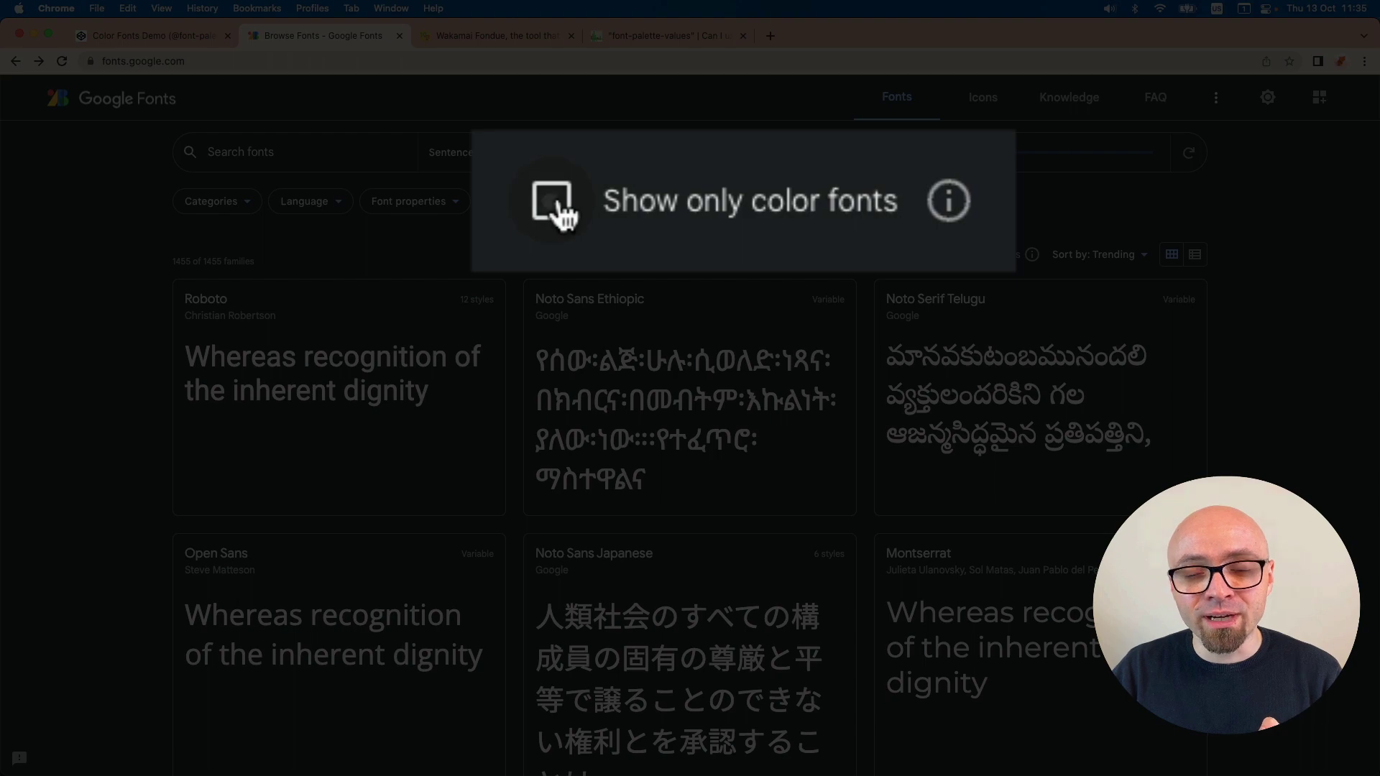
- Filter Google Fonts to color fonts and open the Nabla specimen page
click(675, 203)
scroll(827, 316, down, 3)
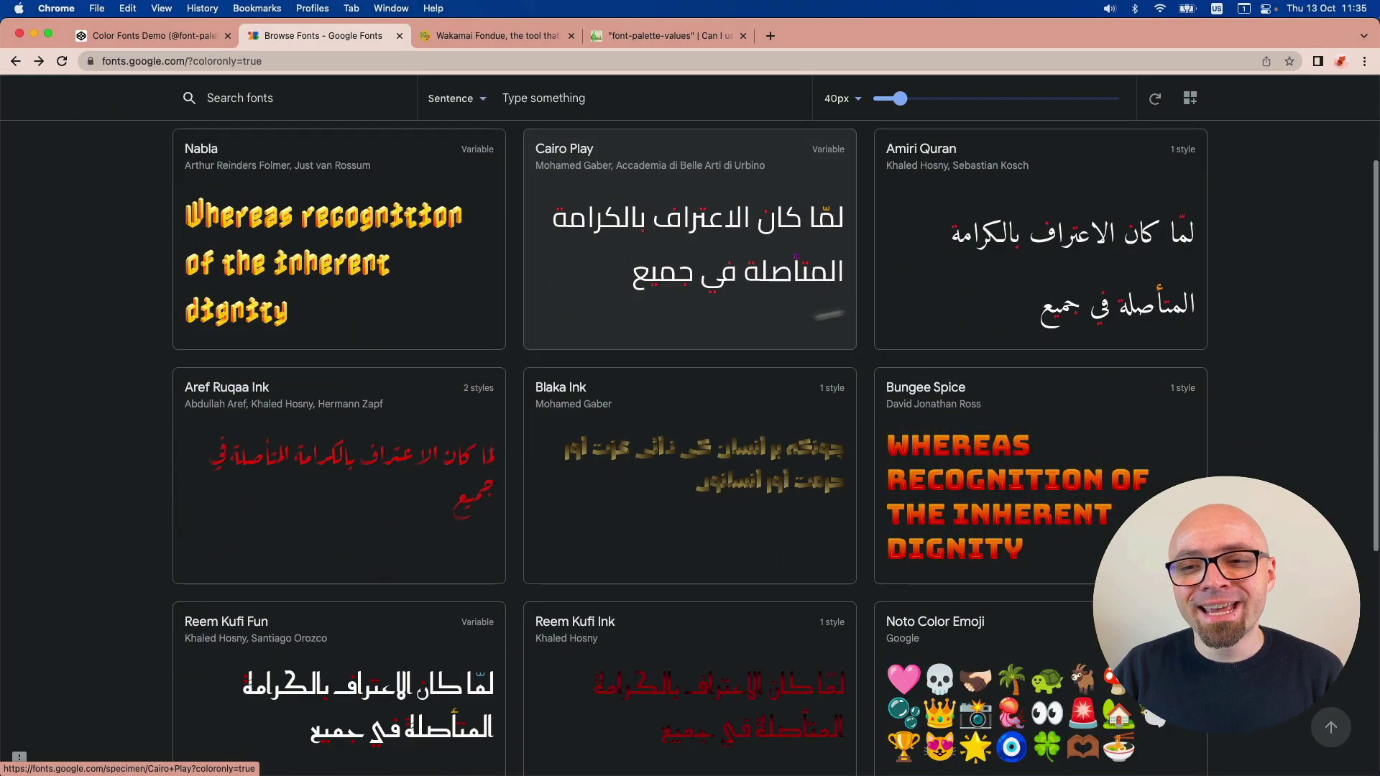
scroll(970, 631, down, 3)
scroll(994, 636, up, 4)
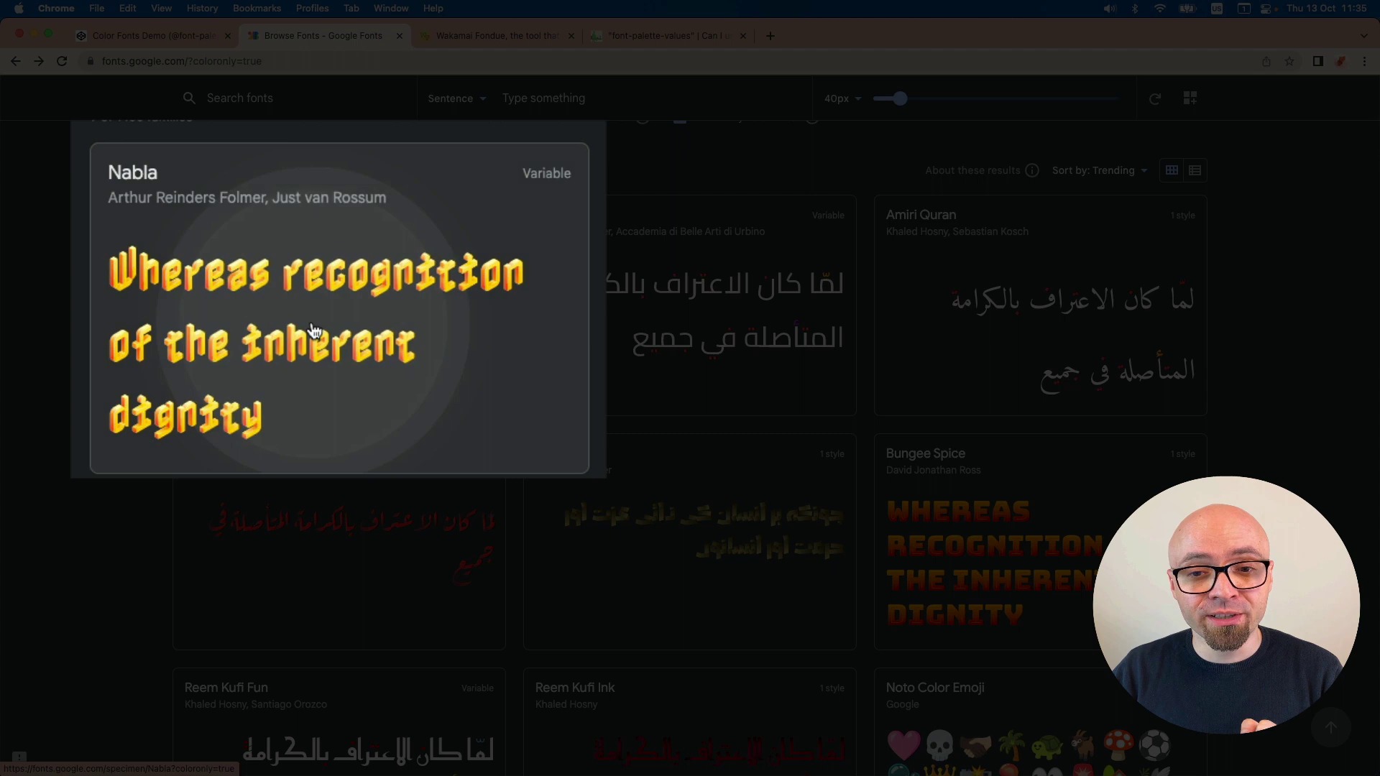
click(323, 338)
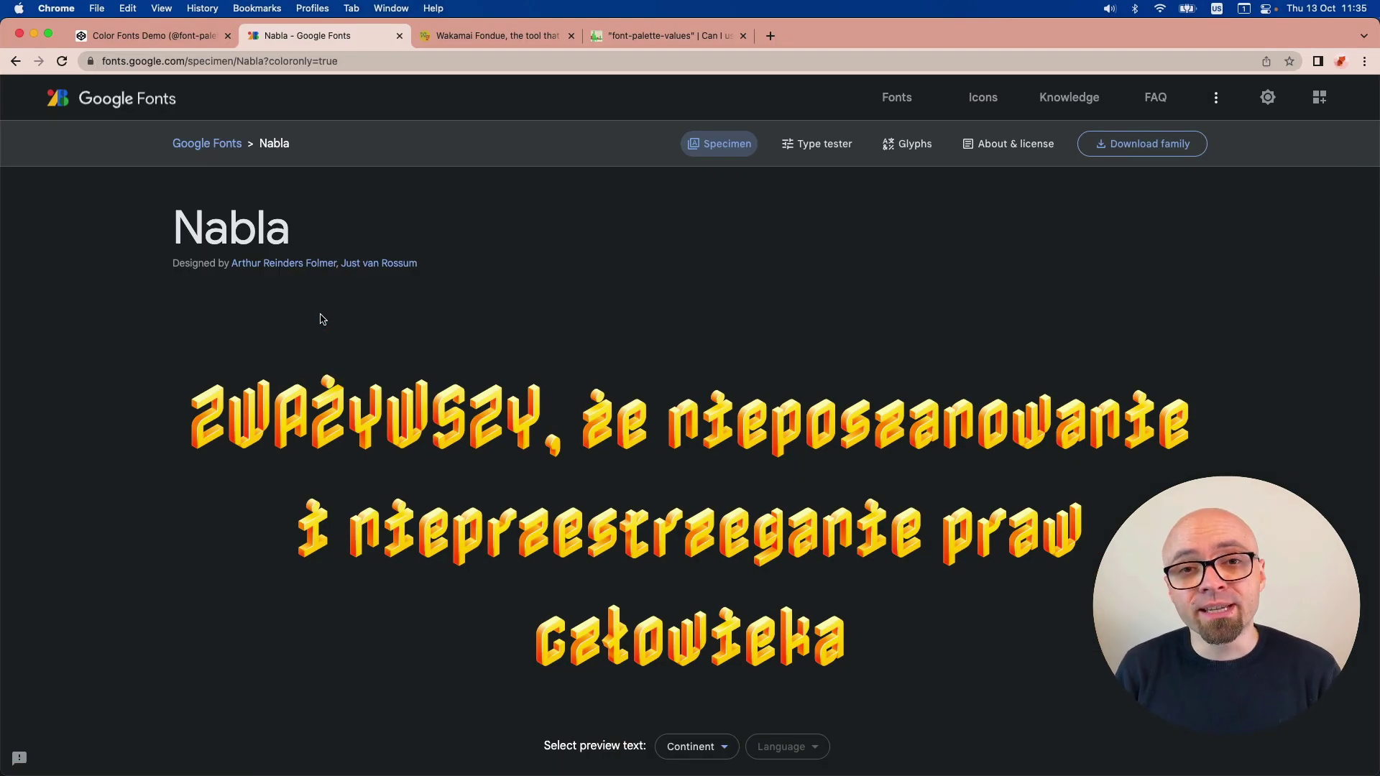
drag(205, 403, 208, 406)
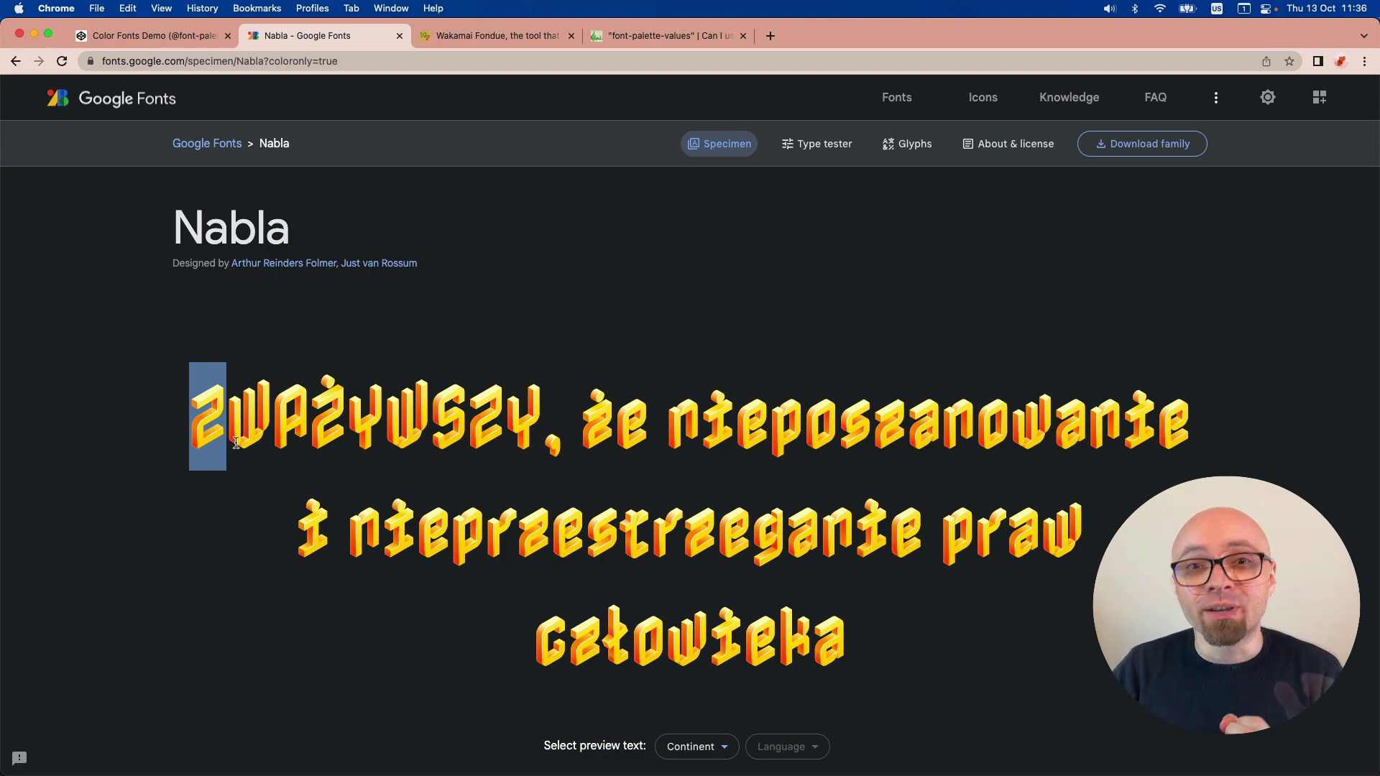
click(266, 518)
scroll(764, 561, down, 3)
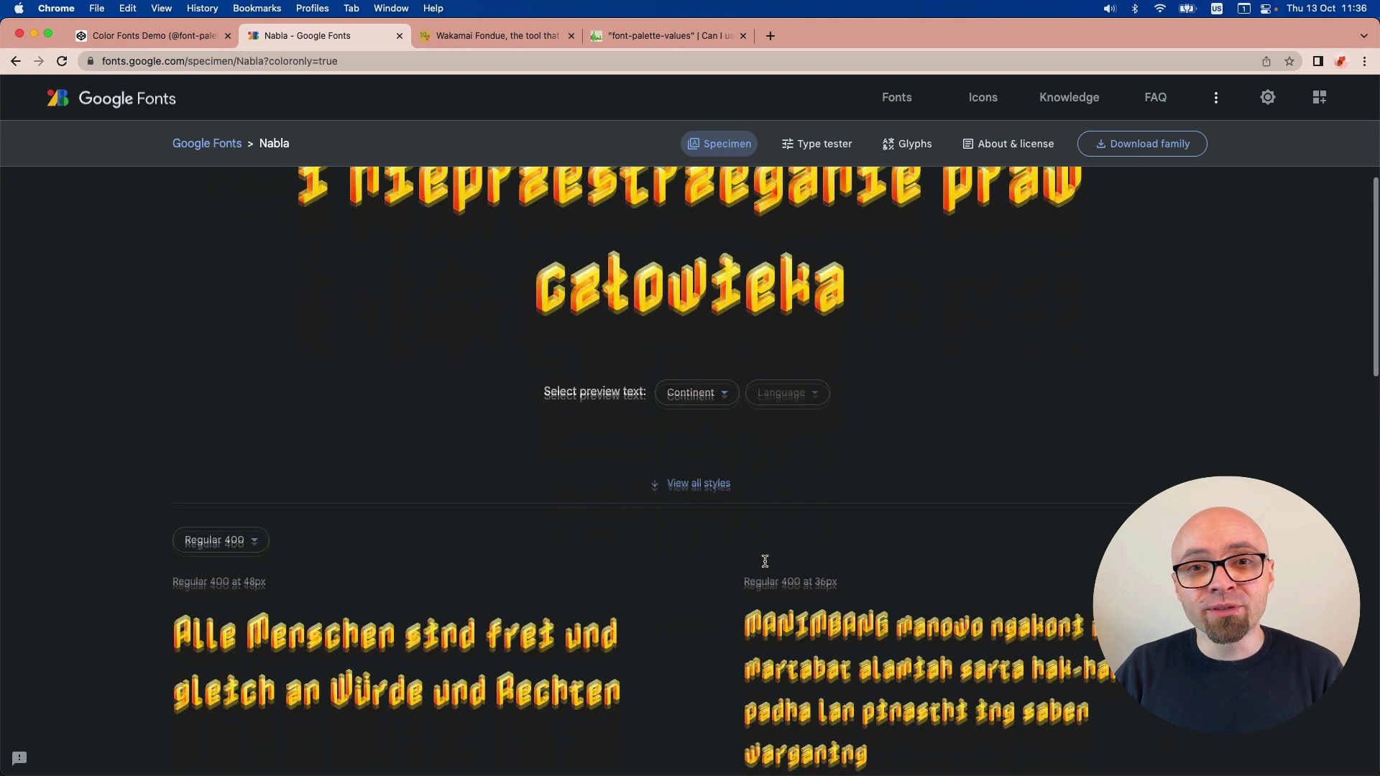
scroll(764, 561, down, 4)
scroll(765, 561, down, 2)
scroll(765, 562, down, 2)
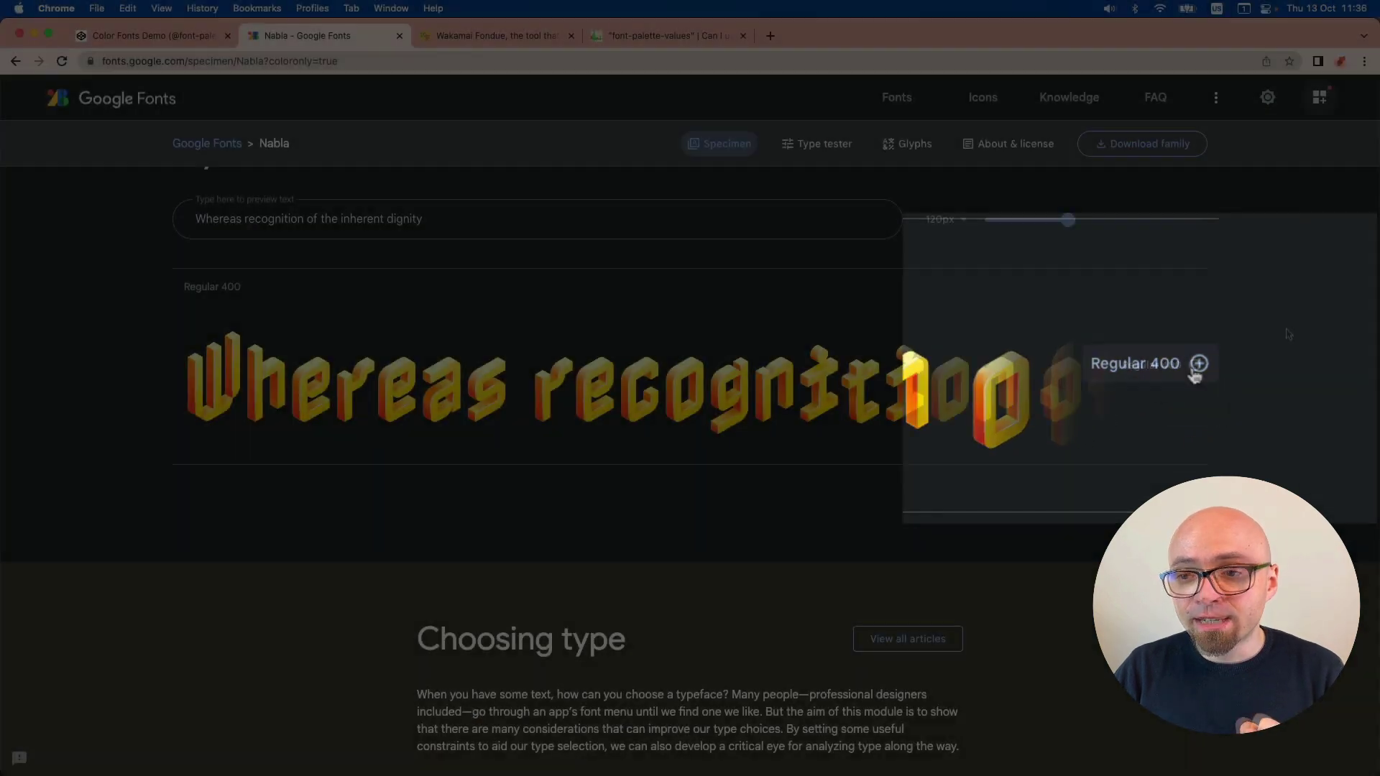
- Add Nabla Regular 400 and select its <link> embed code in the selected-families panel
click(1193, 365)
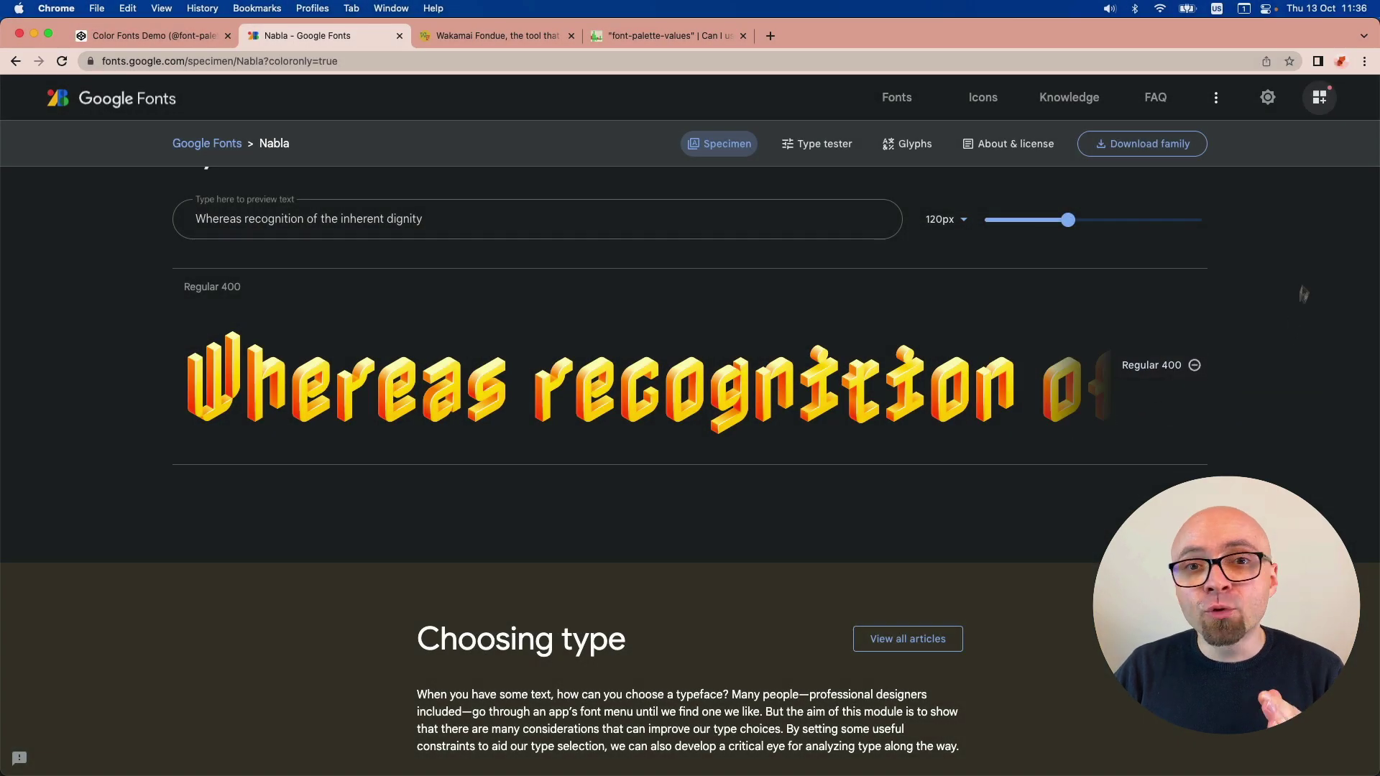
click(1319, 98)
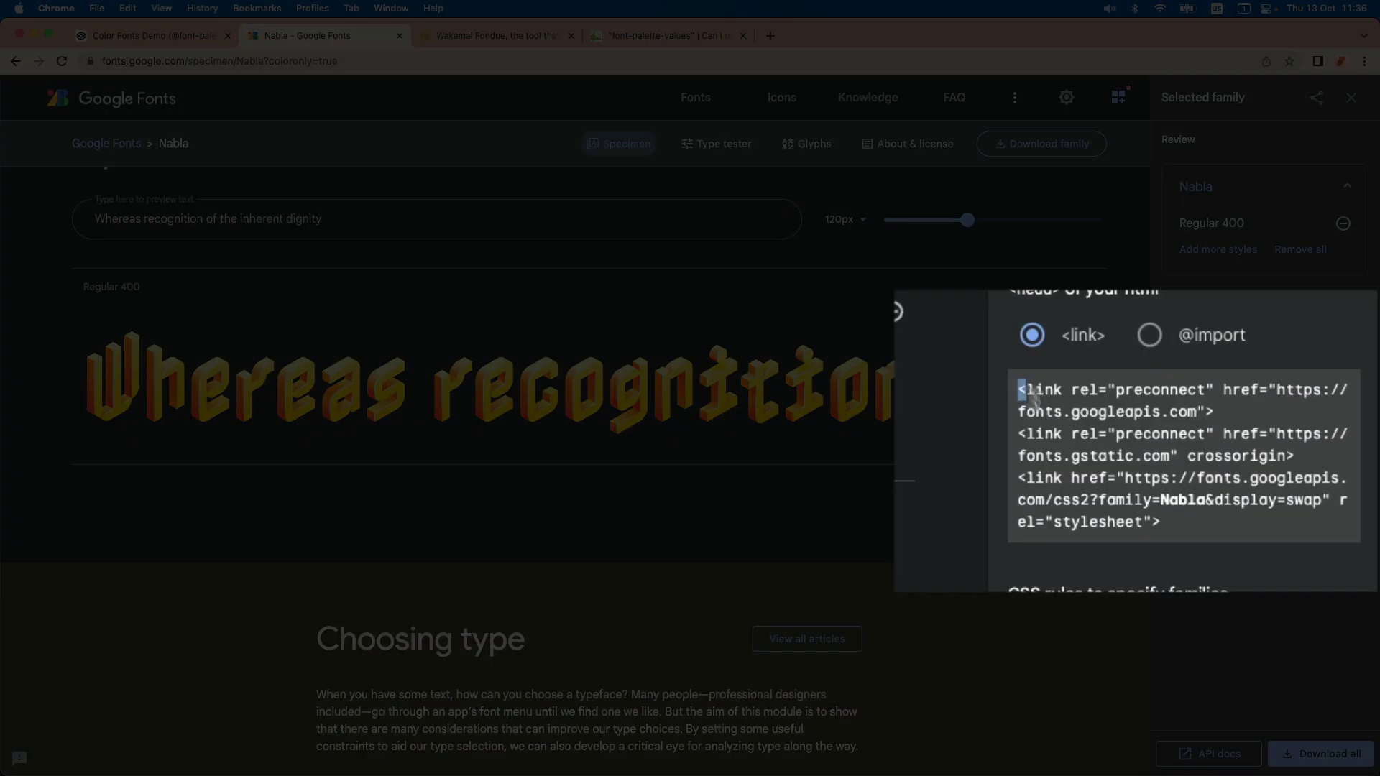
drag(1022, 394, 1193, 523)
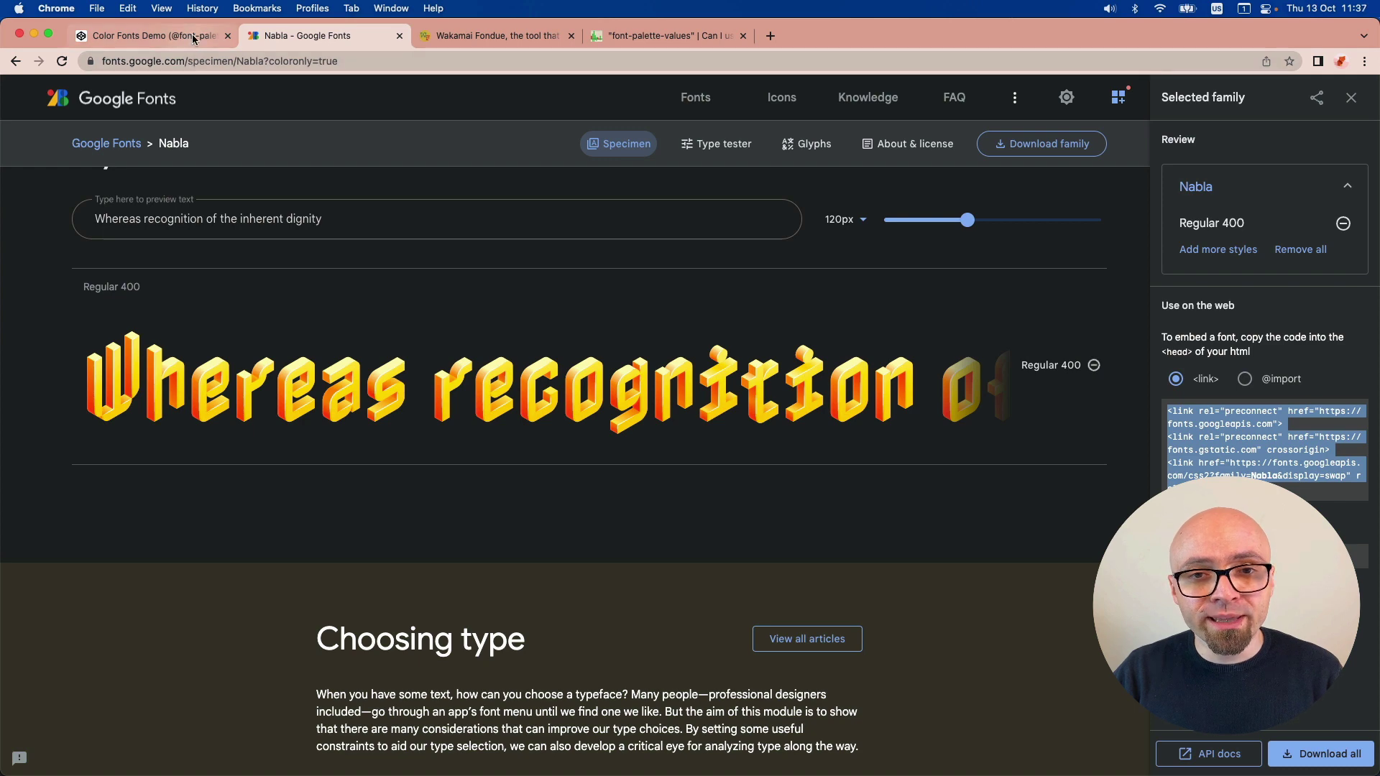
- Paste the Nabla link tags into the pen's 'Stuff for <head>' setting and save
click(146, 35)
click(1169, 110)
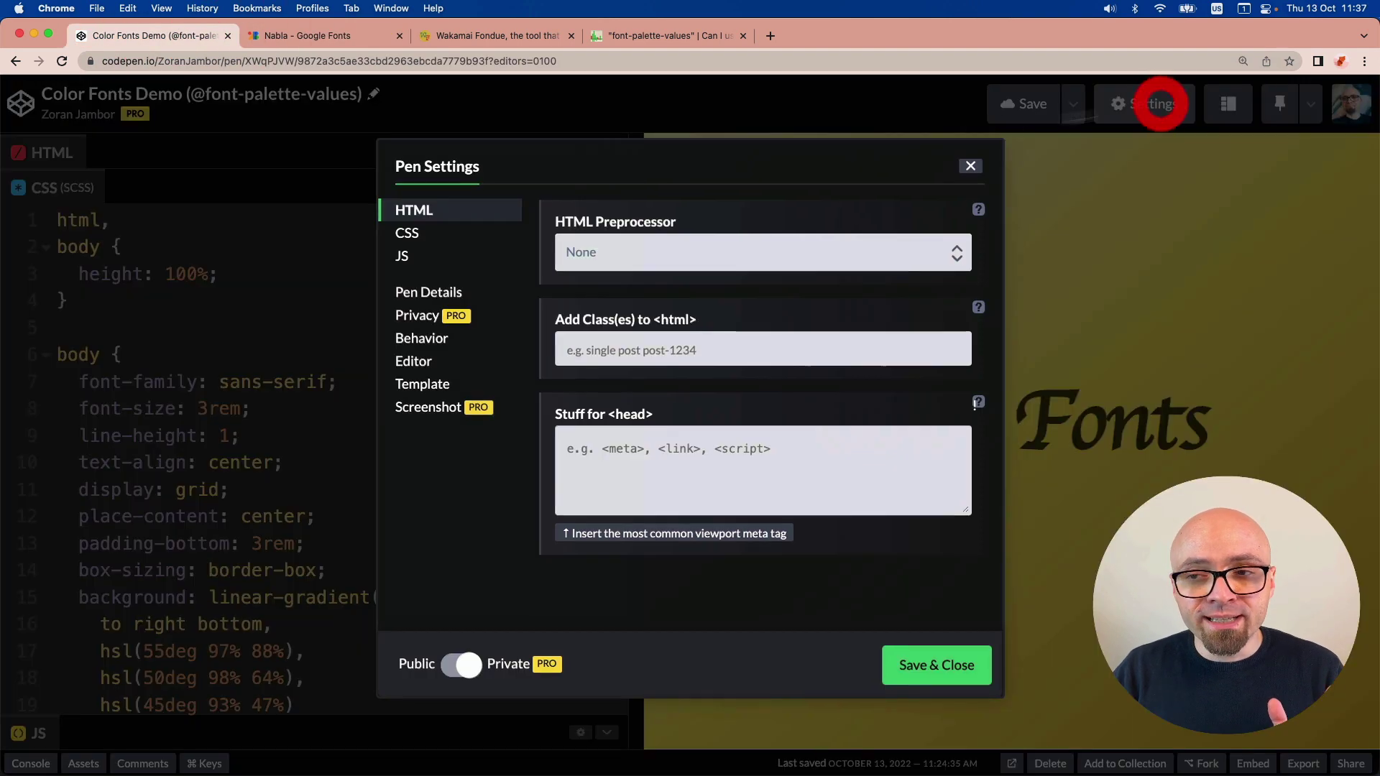
click(667, 453)
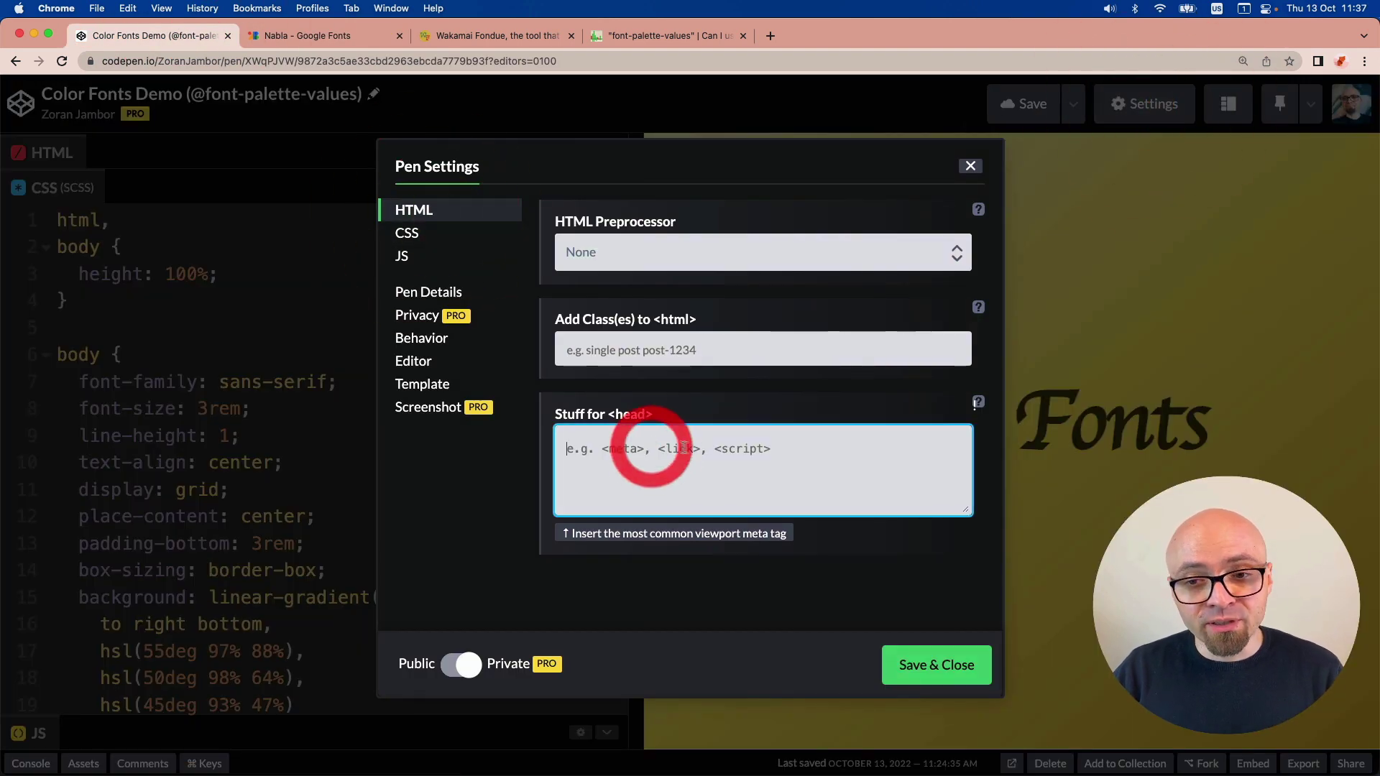
key(super+v)
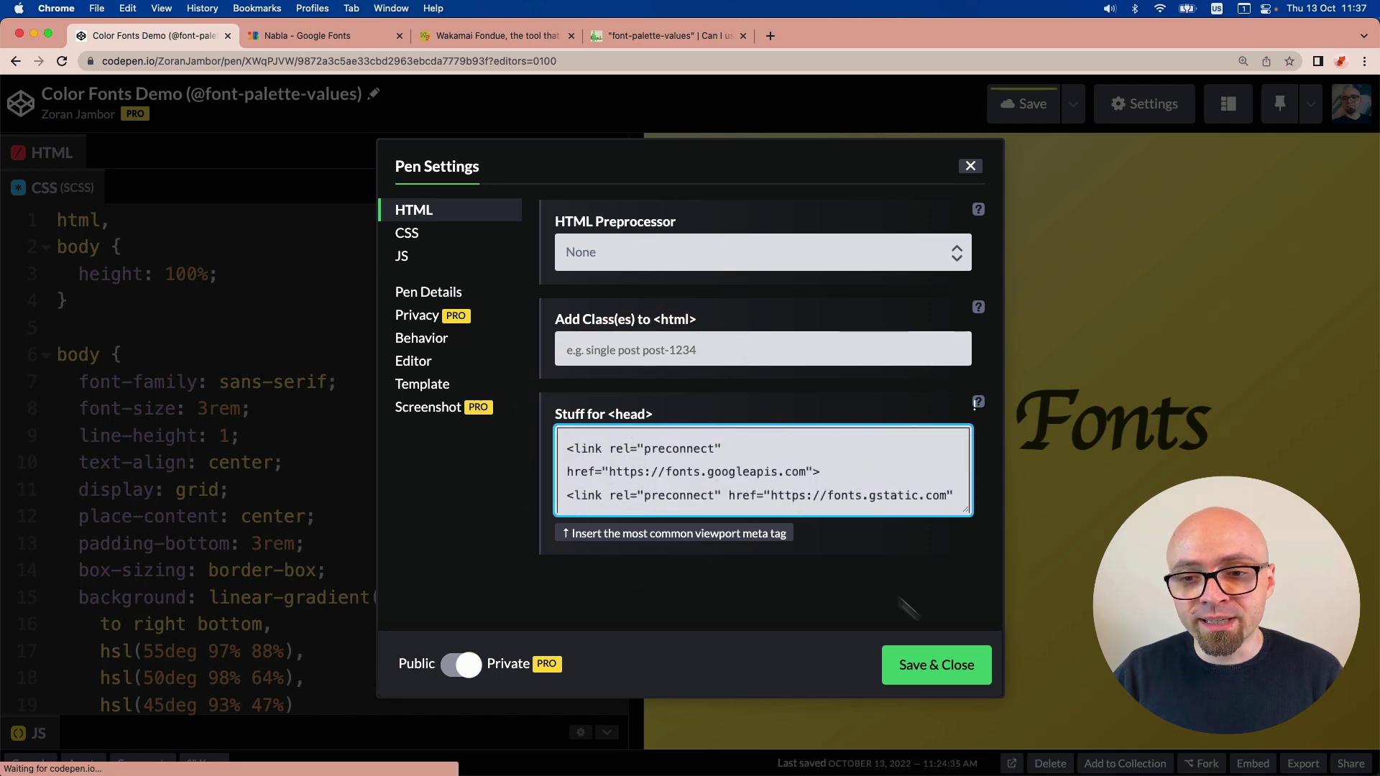
scroll(764, 483, down, 2)
click(939, 662)
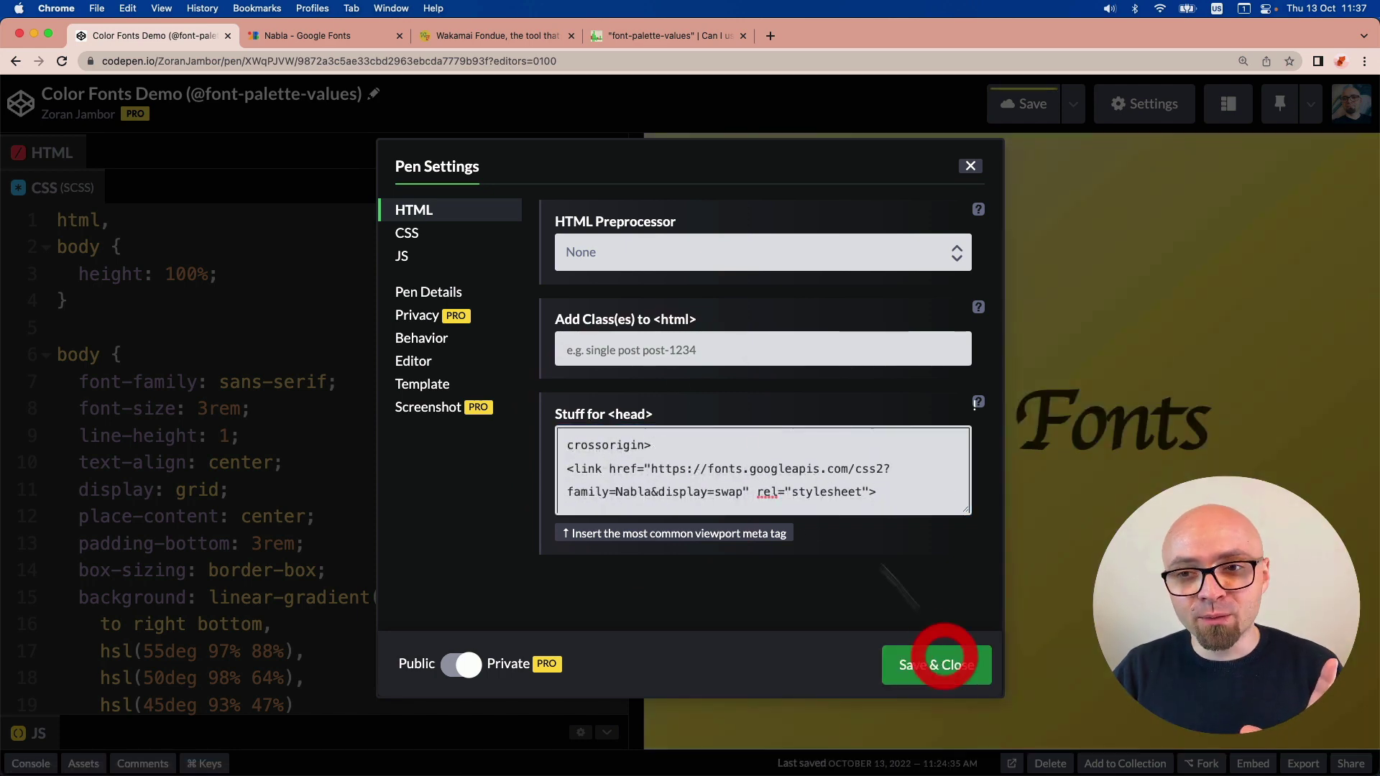
scroll(428, 500, down, 5)
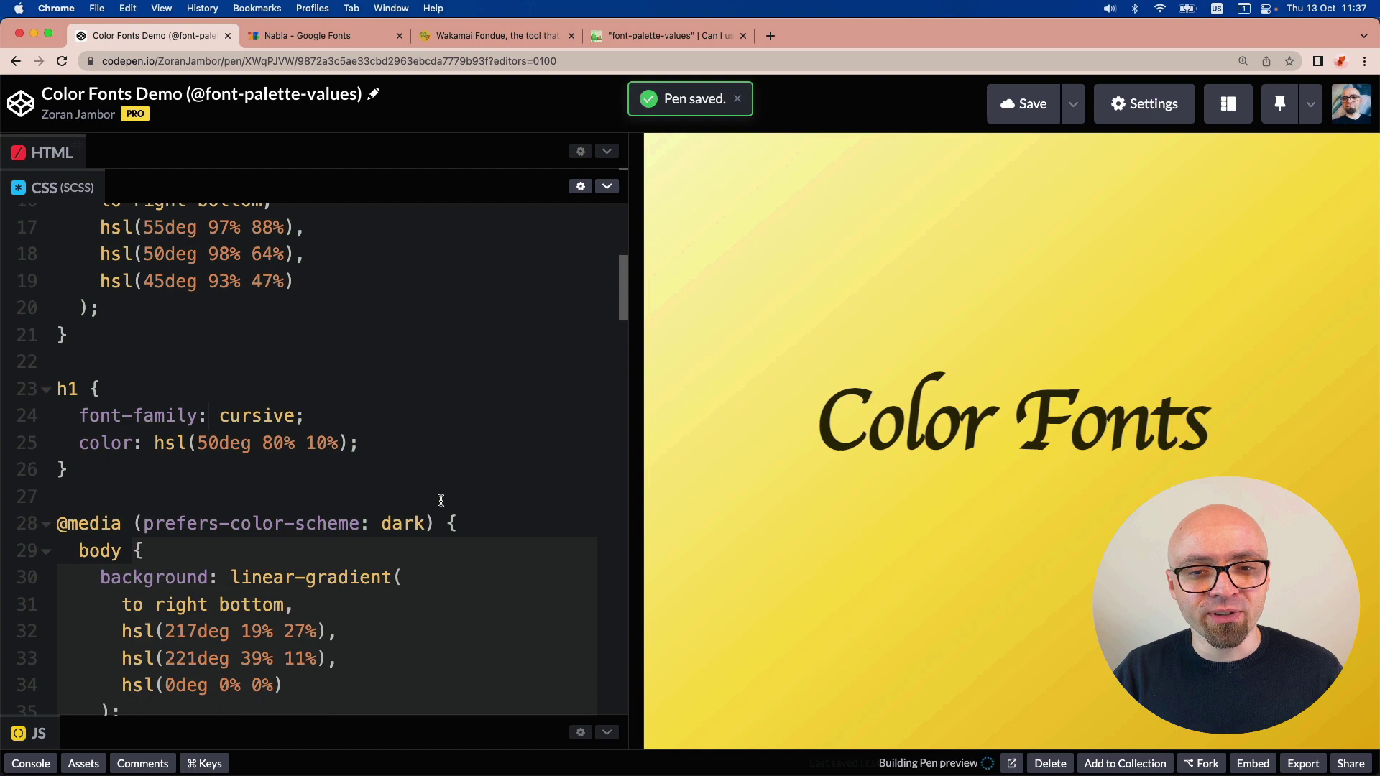
- Copy 'Nabla' from Google Fonts and set the h1 font-family to 'Nabla', cursive
click(312, 36)
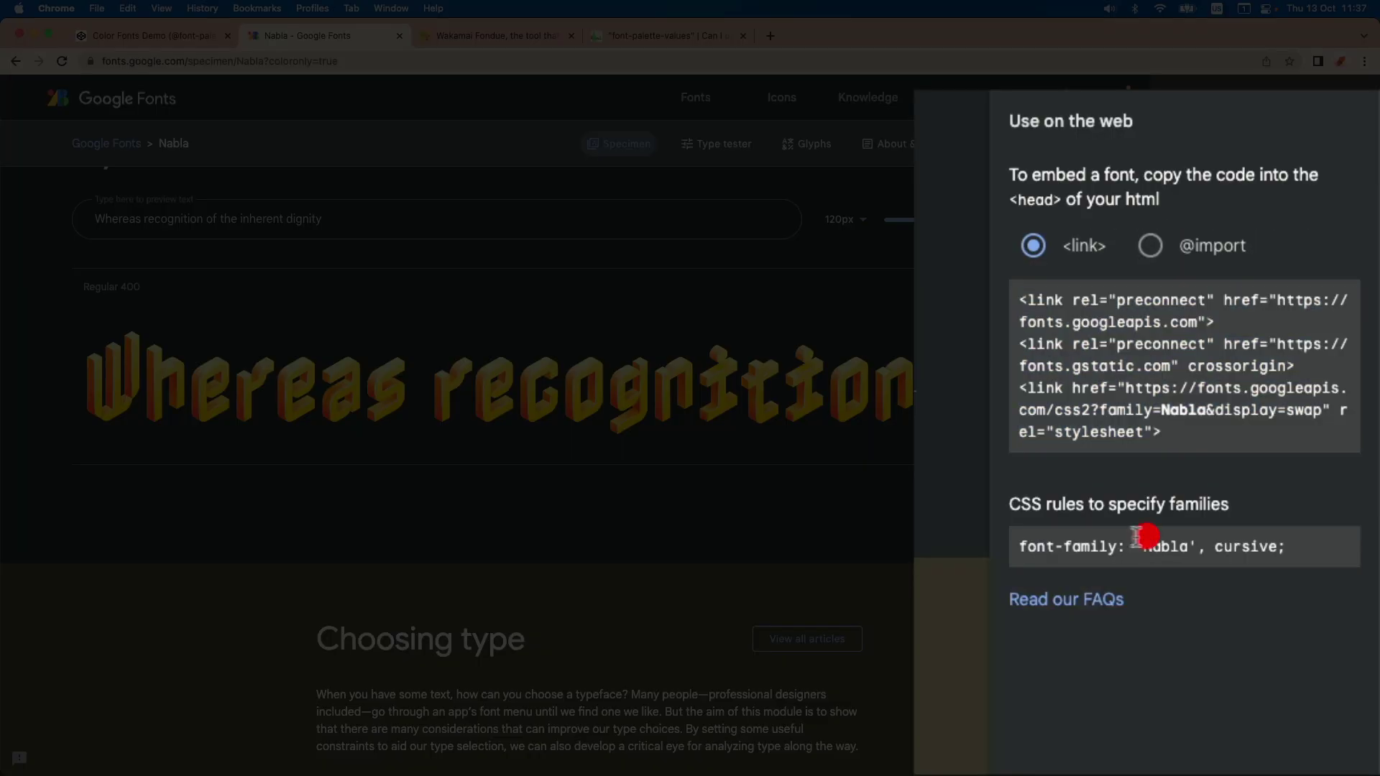
drag(1137, 547, 1161, 544)
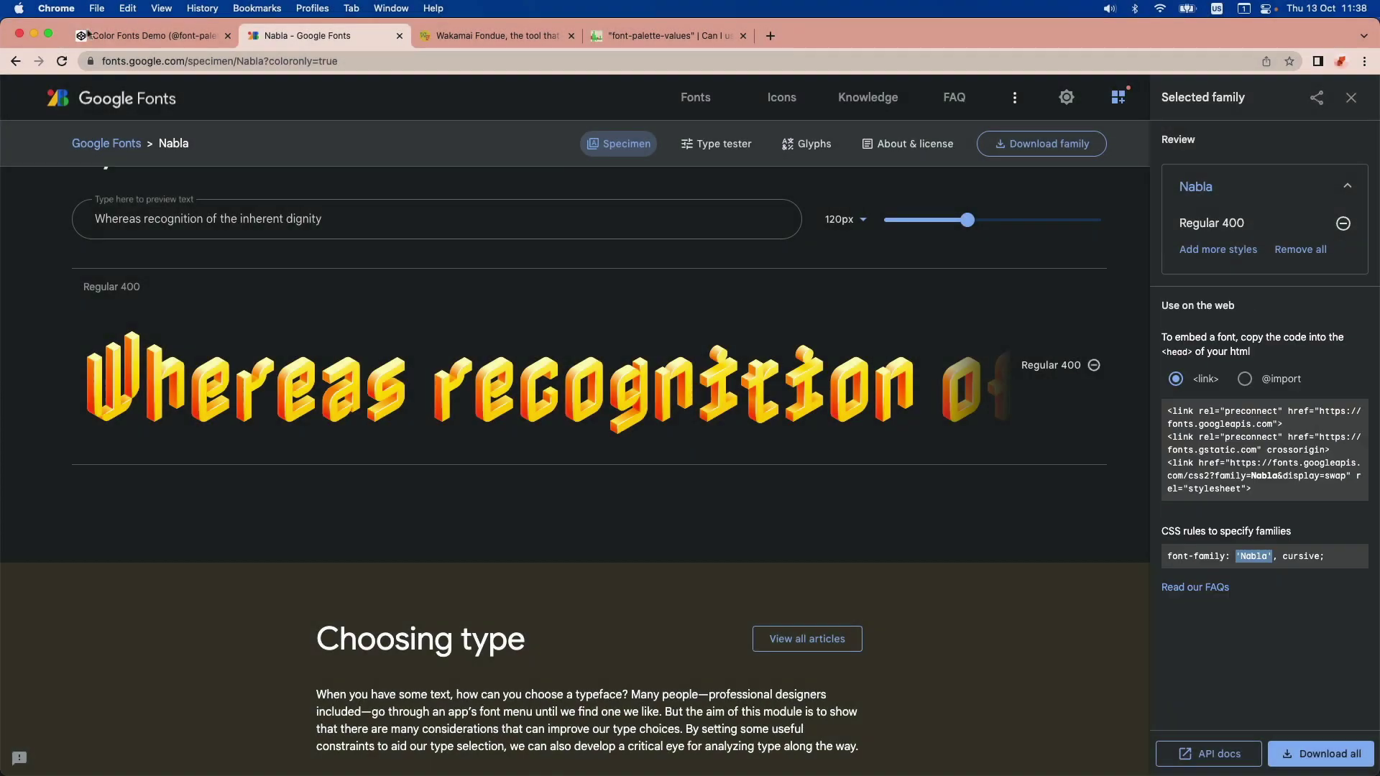
click(119, 36)
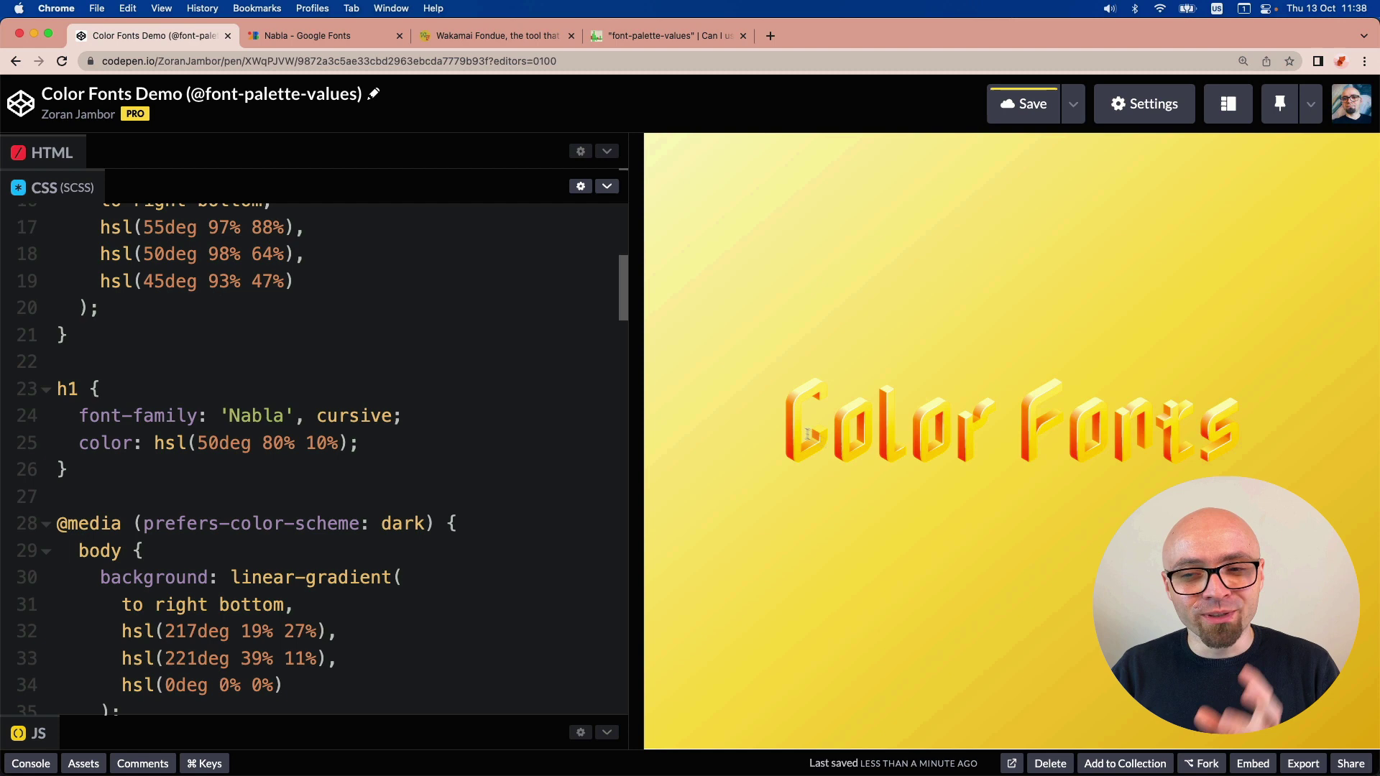
drag(766, 421, 1229, 410)
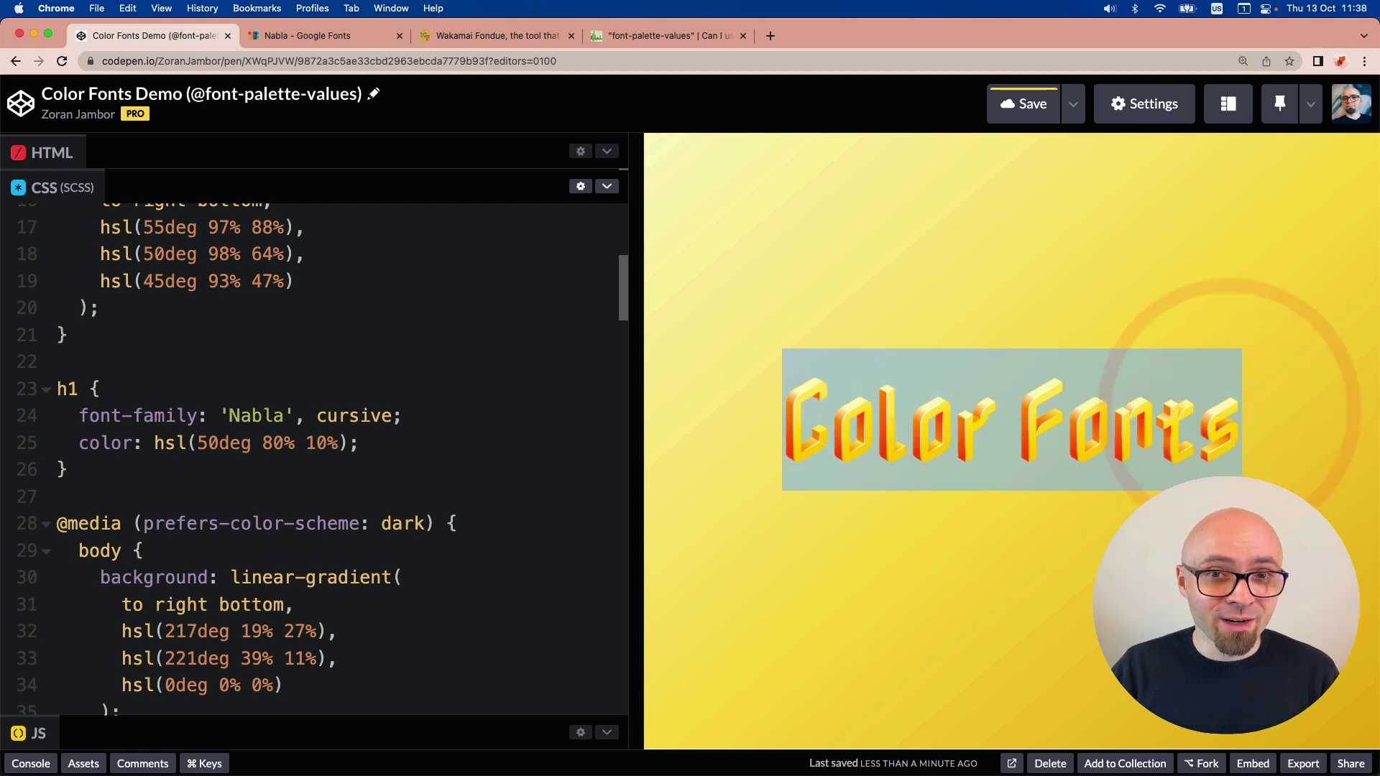
click(1143, 514)
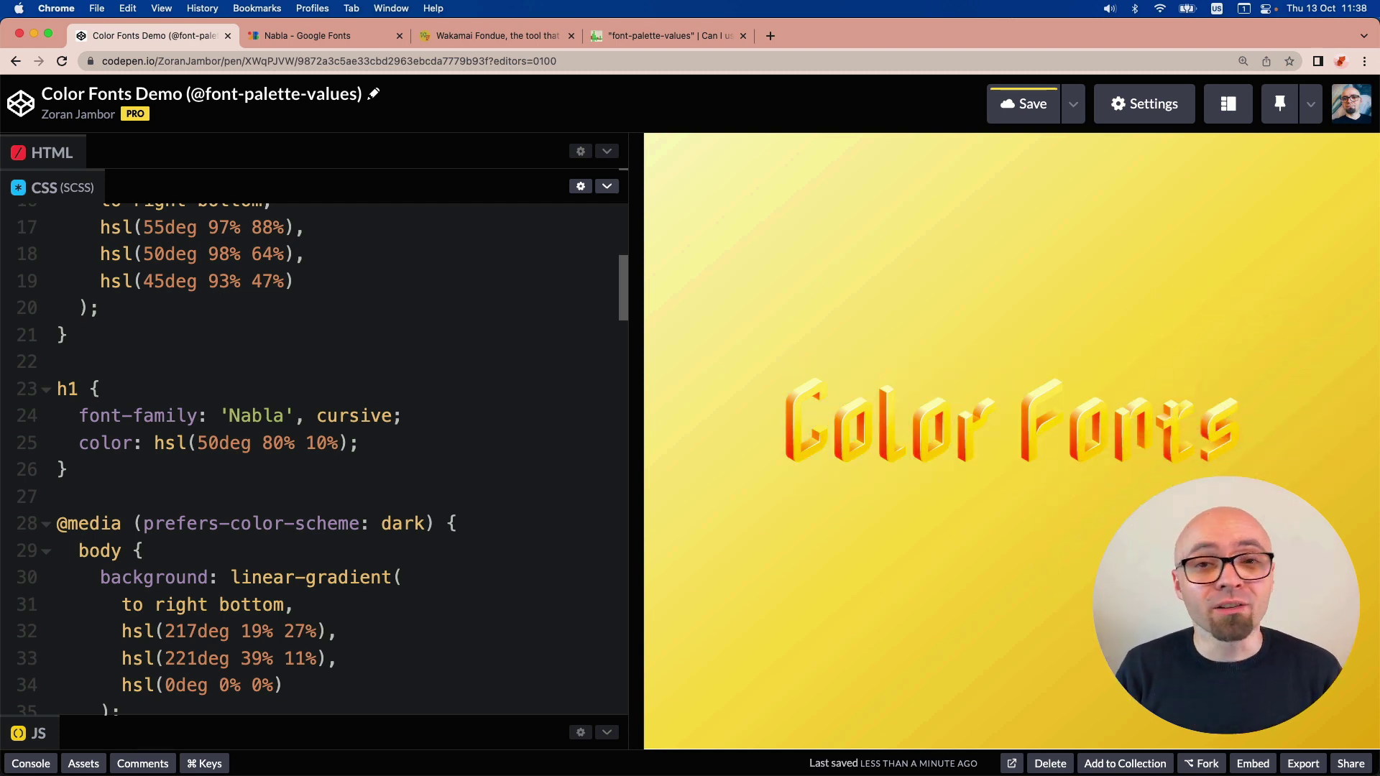
- Revisit the Nabla Google Fonts page, then switch to the Wakamai Fondue tab
click(325, 43)
scroll(448, 391, up, 2)
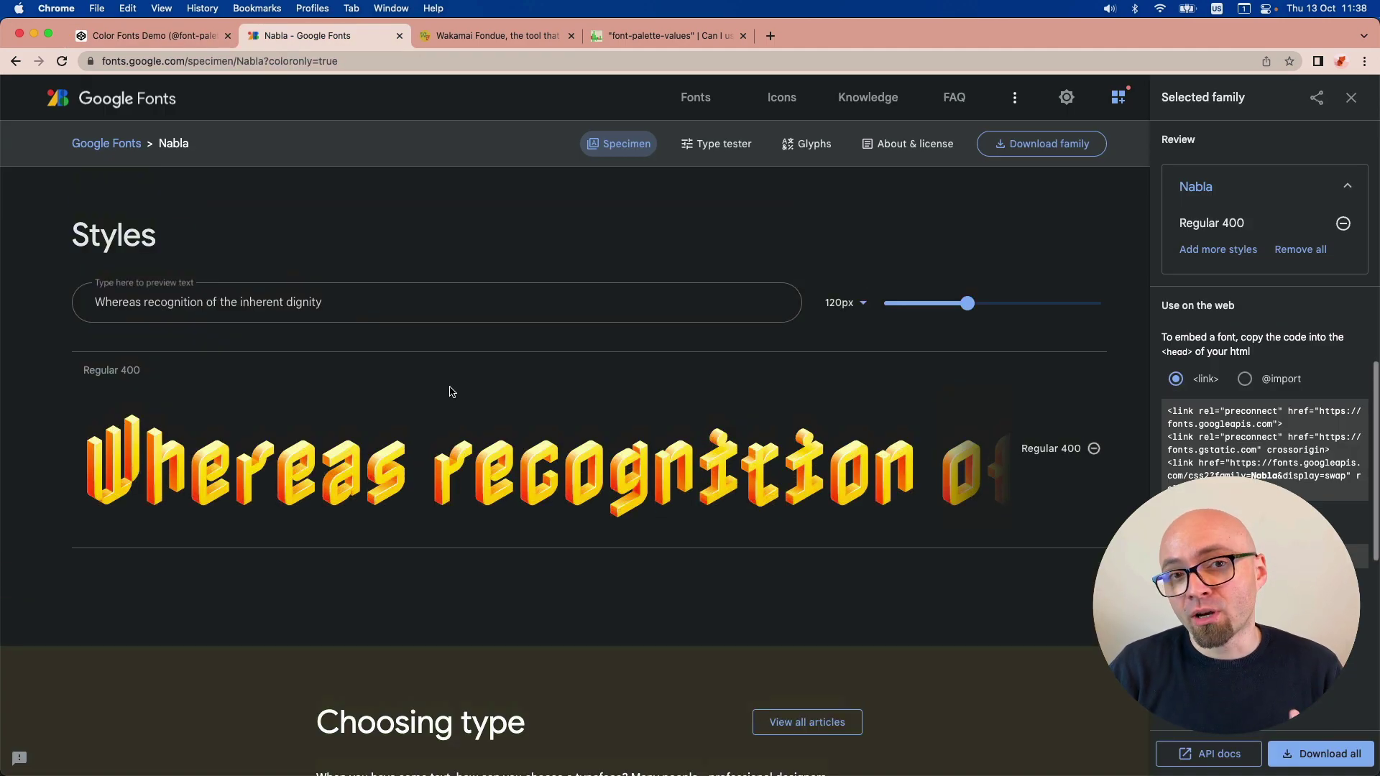
scroll(449, 391, up, 3)
scroll(449, 390, up, 3)
scroll(451, 390, up, 2)
scroll(451, 391, up, 3)
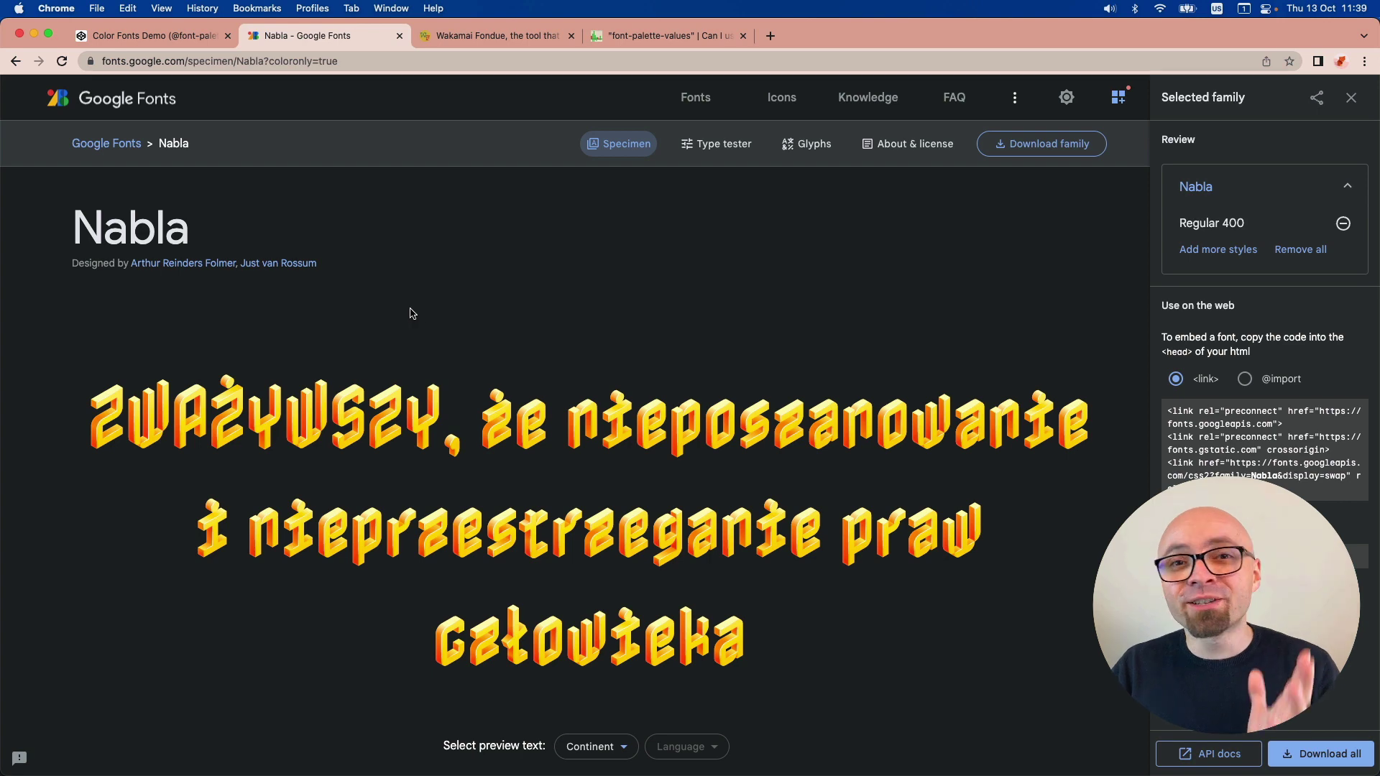
click(491, 35)
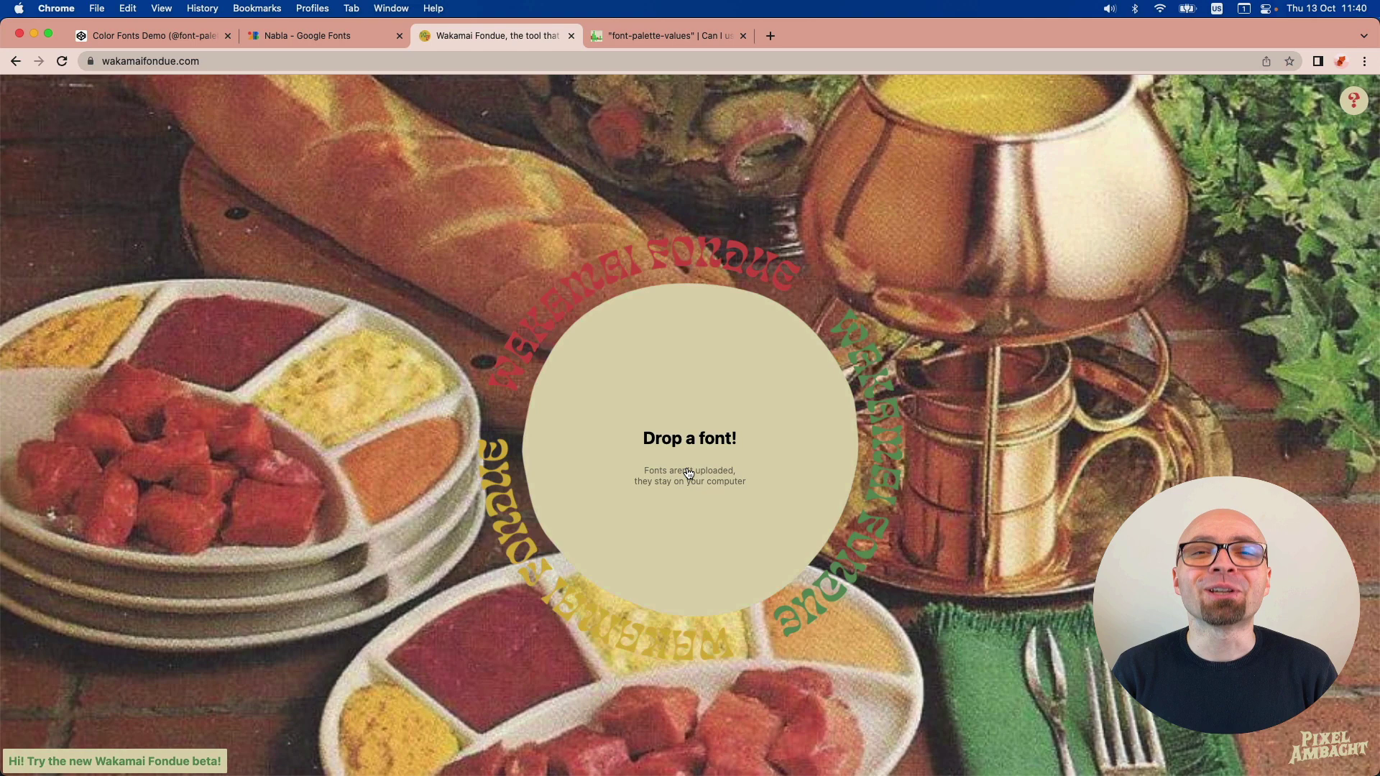
- Load the Nabla Regular variable .ttf file into Wakamai Fondue
click(308, 37)
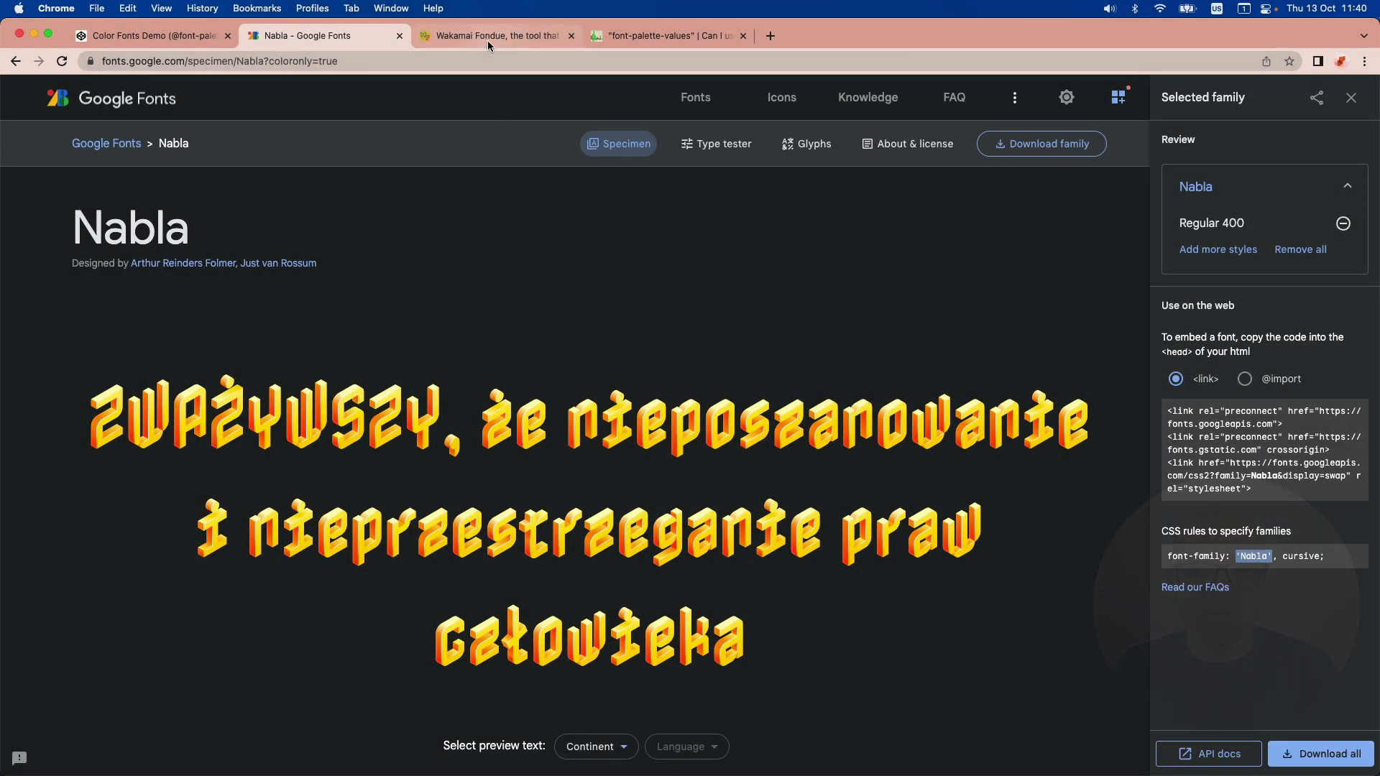
click(487, 38)
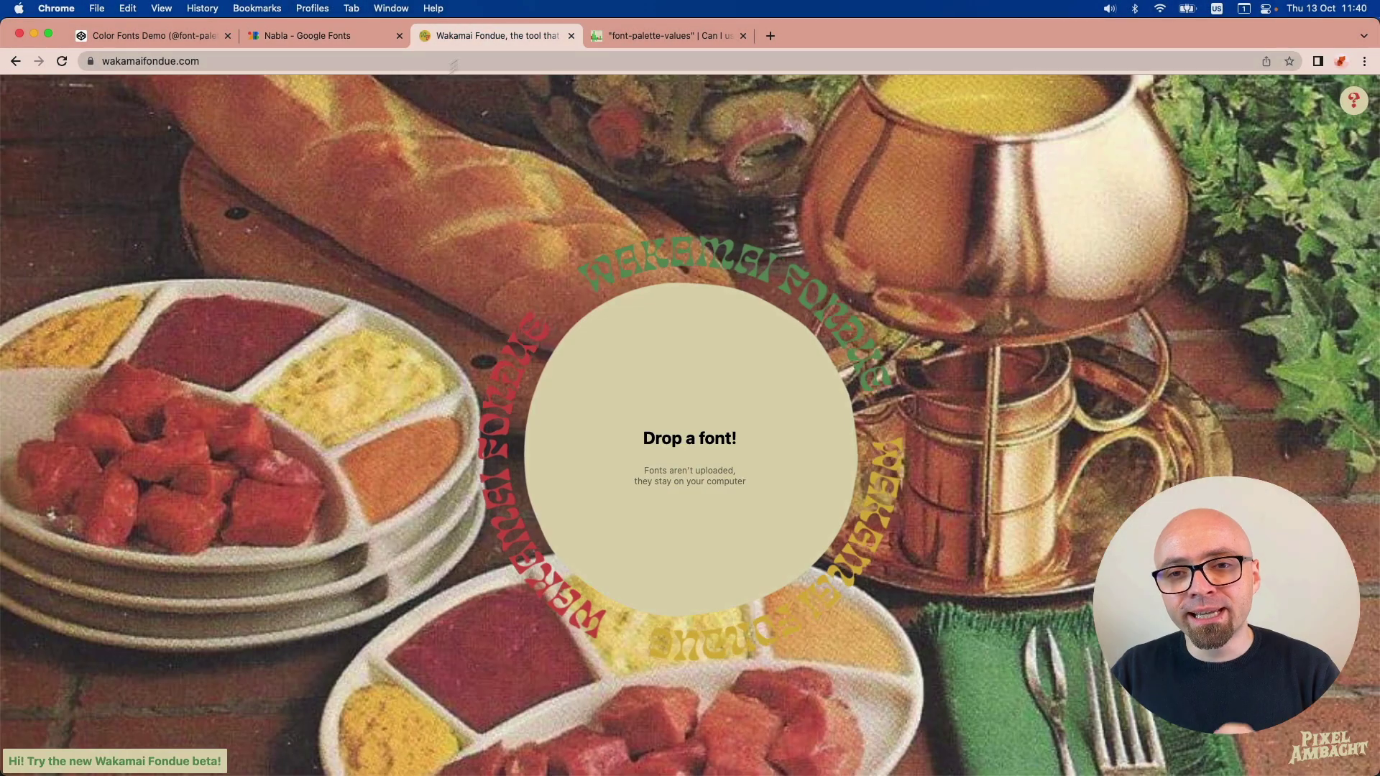
click(690, 463)
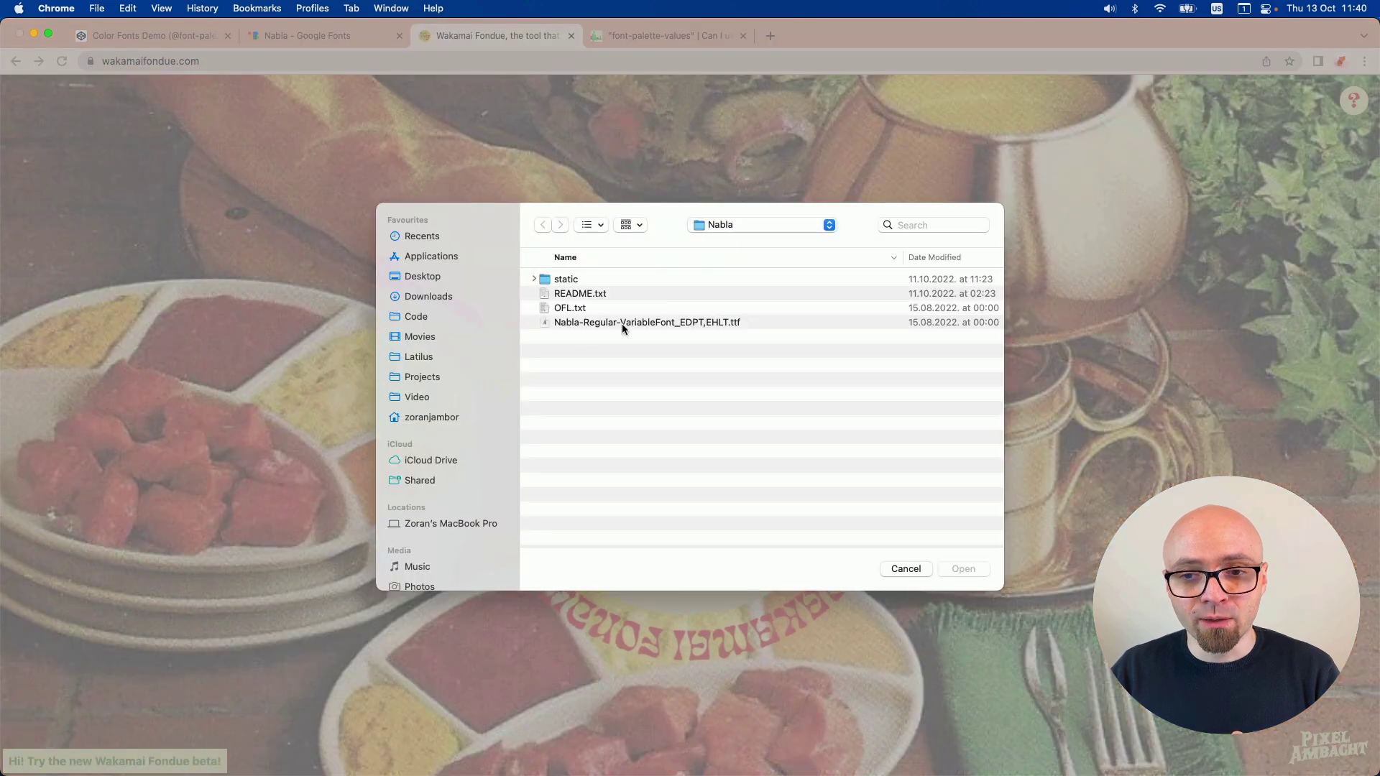
click(622, 324)
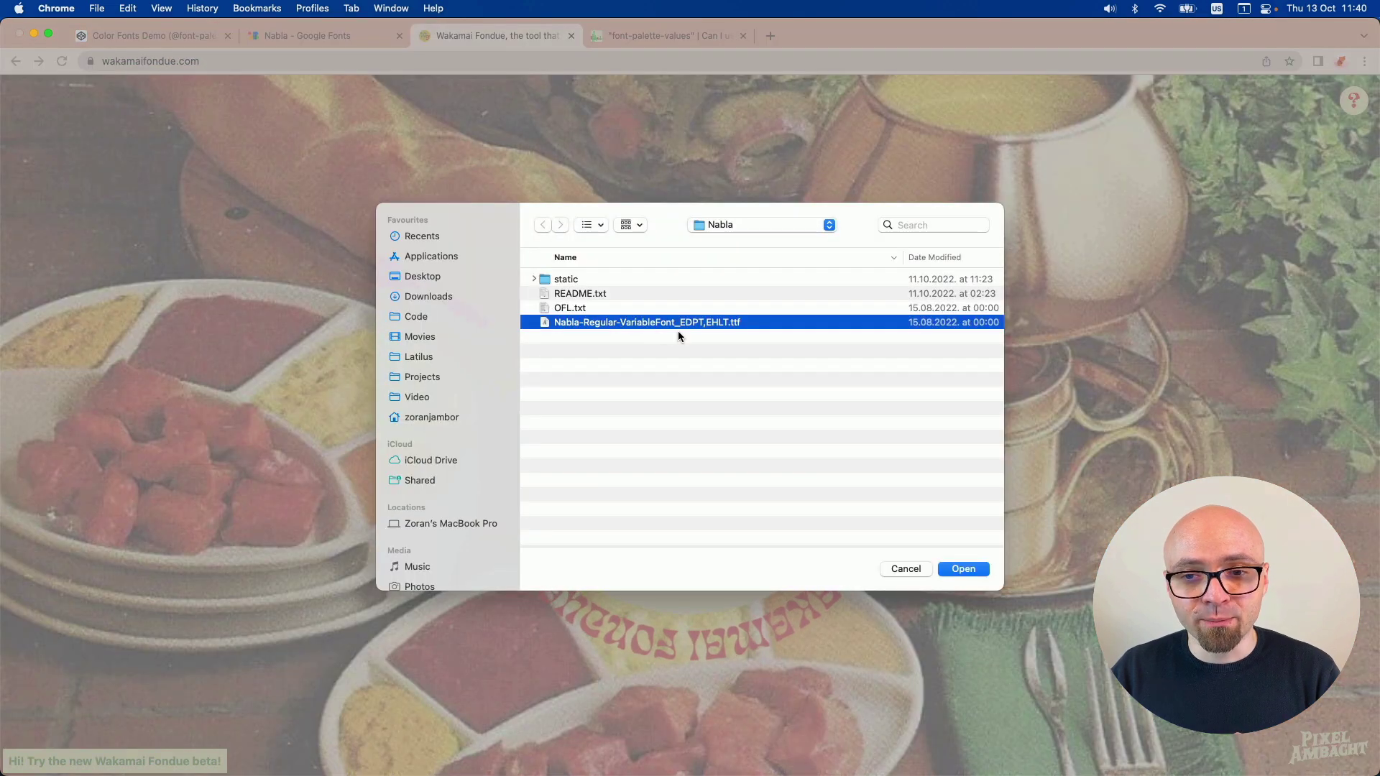
click(964, 569)
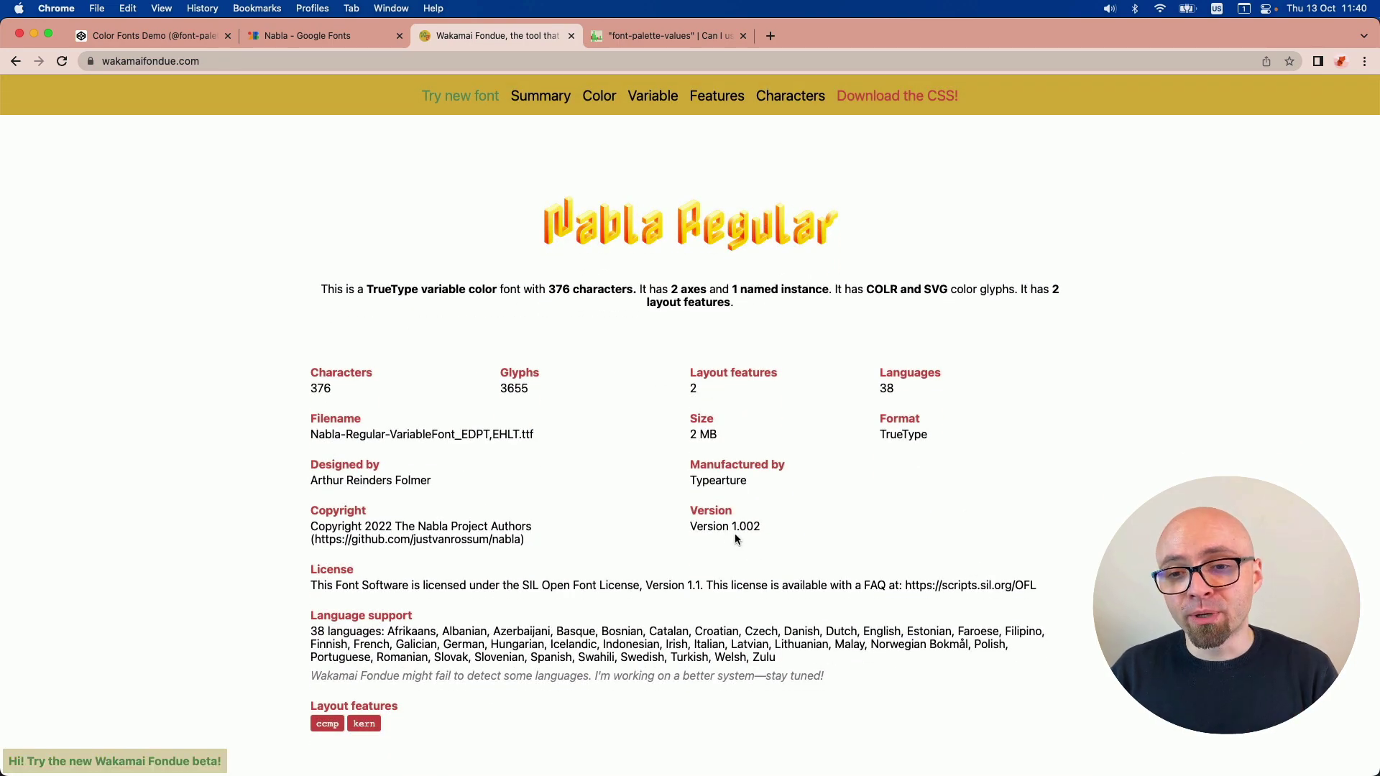
- Zoom in and review Nabla's 7 colour palettes, then return to the Color Fonts Demo pen
key(super+plus)
key(super+plus)
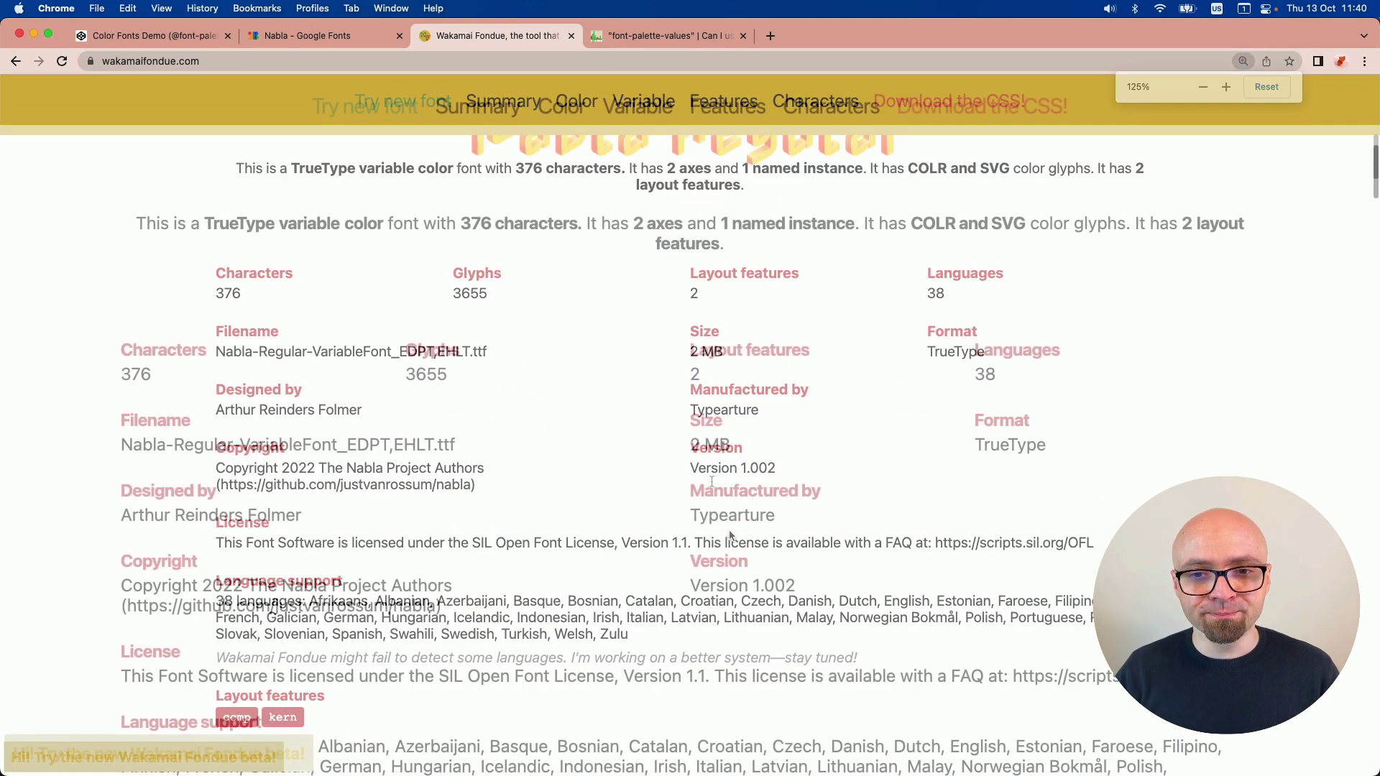
scroll(638, 453, down, 4)
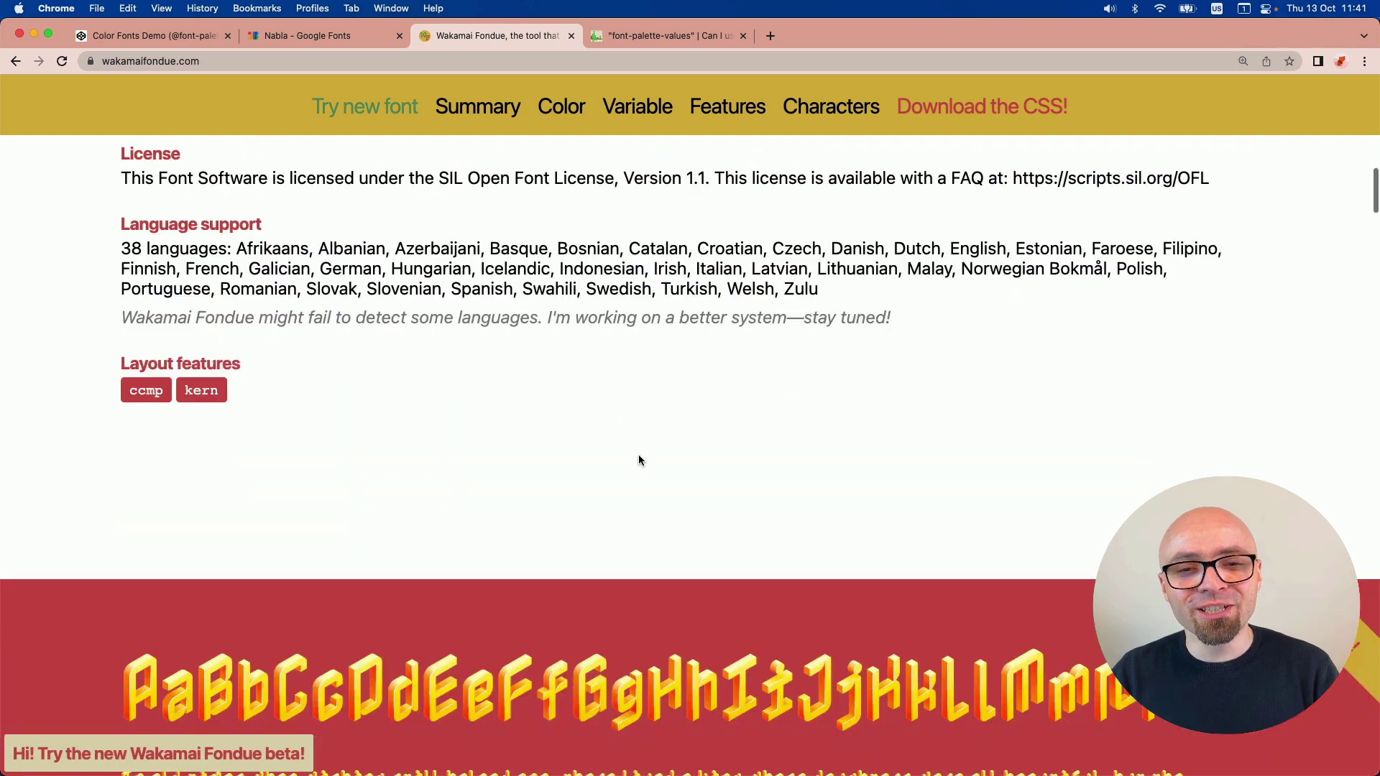
scroll(638, 454, down, 3)
scroll(638, 456, down, 3)
scroll(638, 456, down, 3)
scroll(638, 456, down, 3)
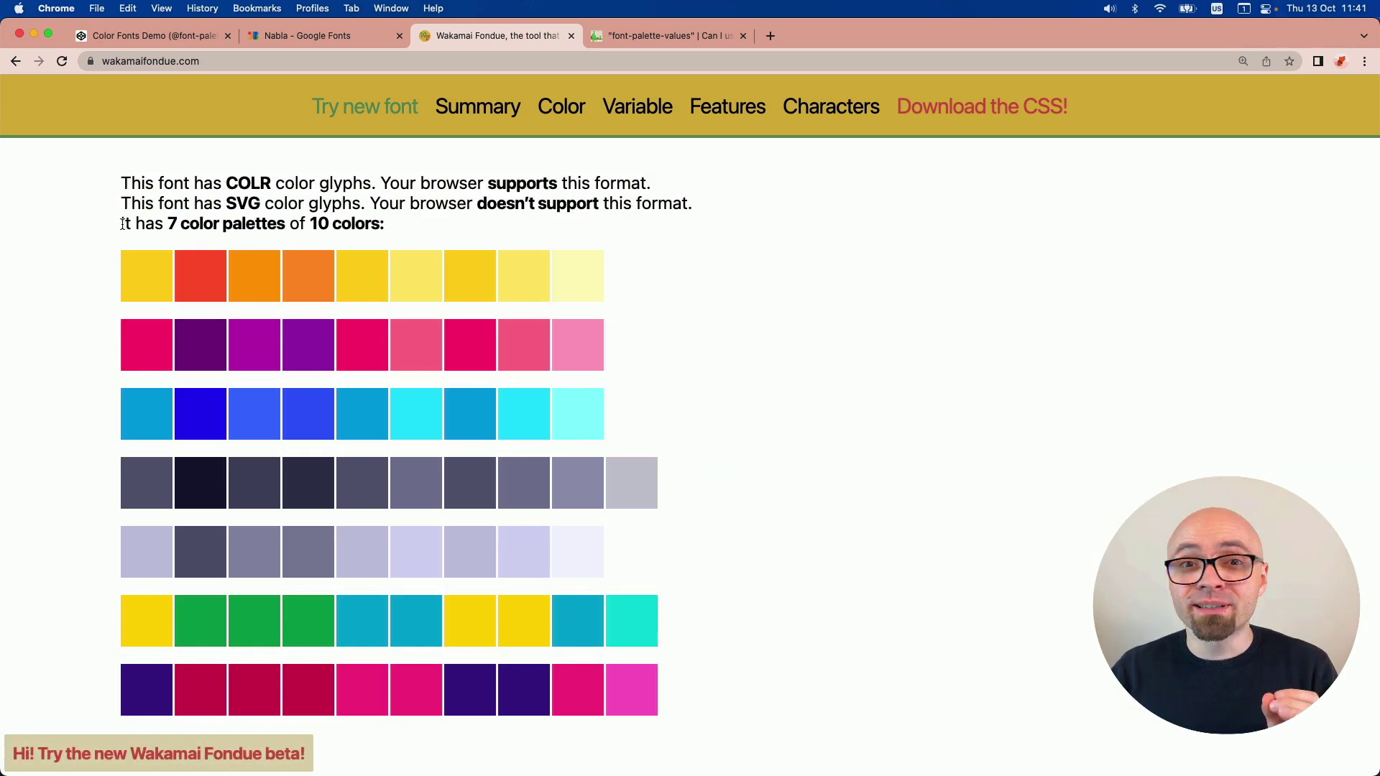
drag(122, 223, 430, 232)
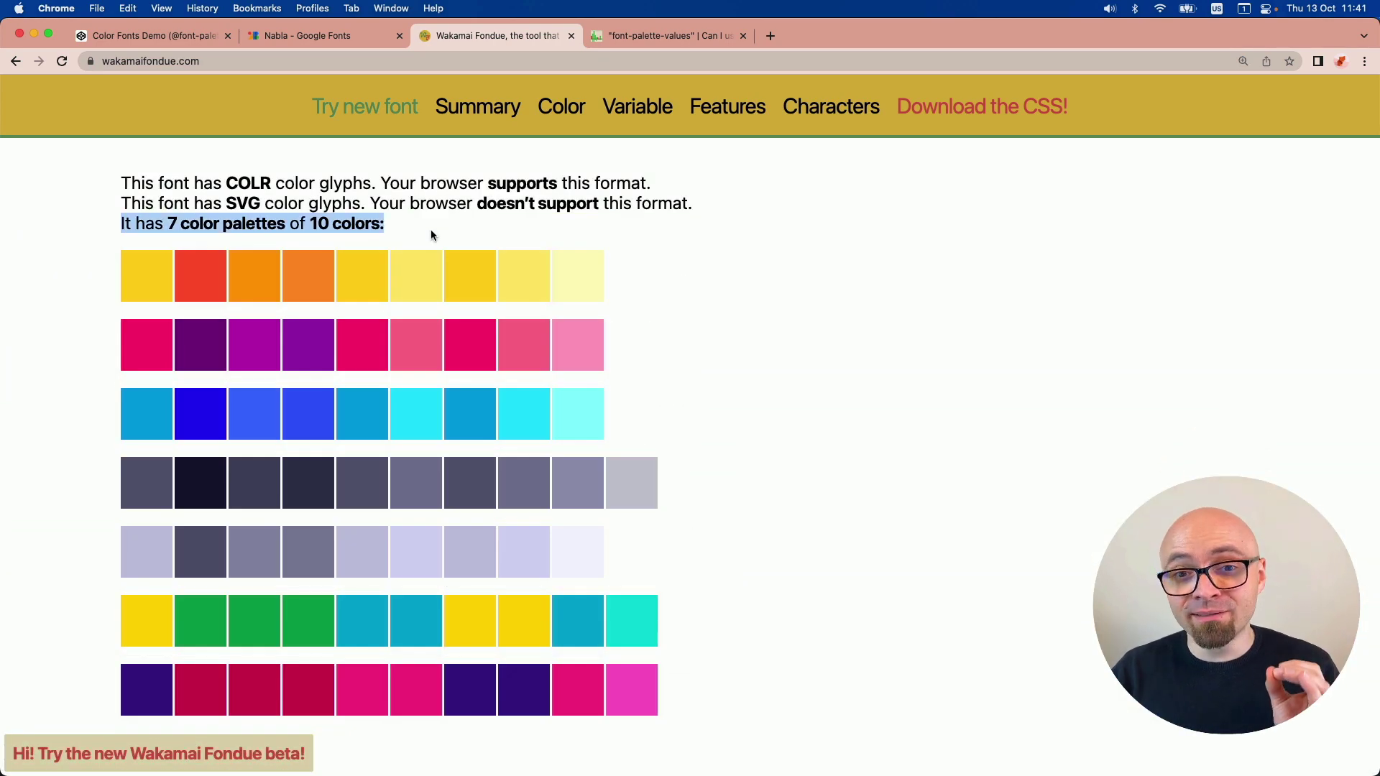
click(684, 237)
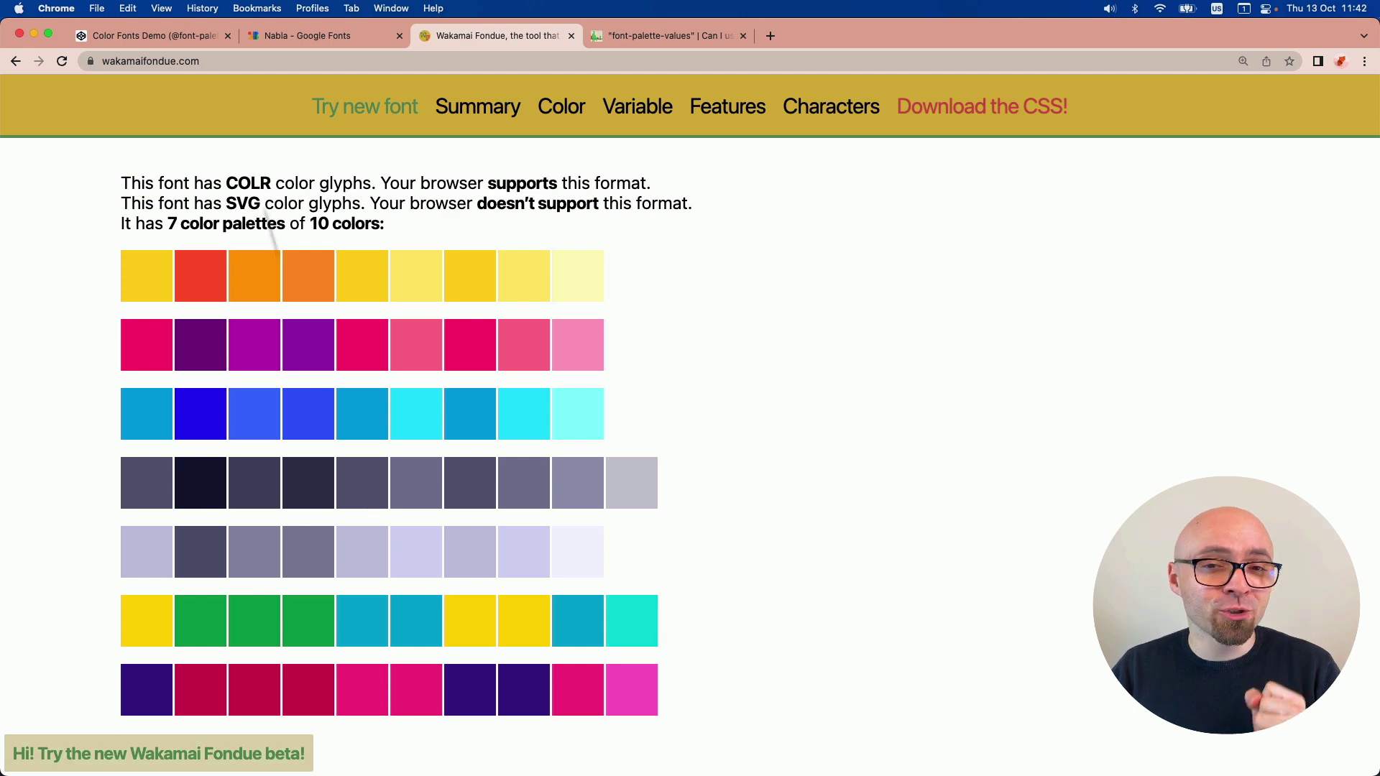
scroll(302, 120, down, 1)
click(139, 35)
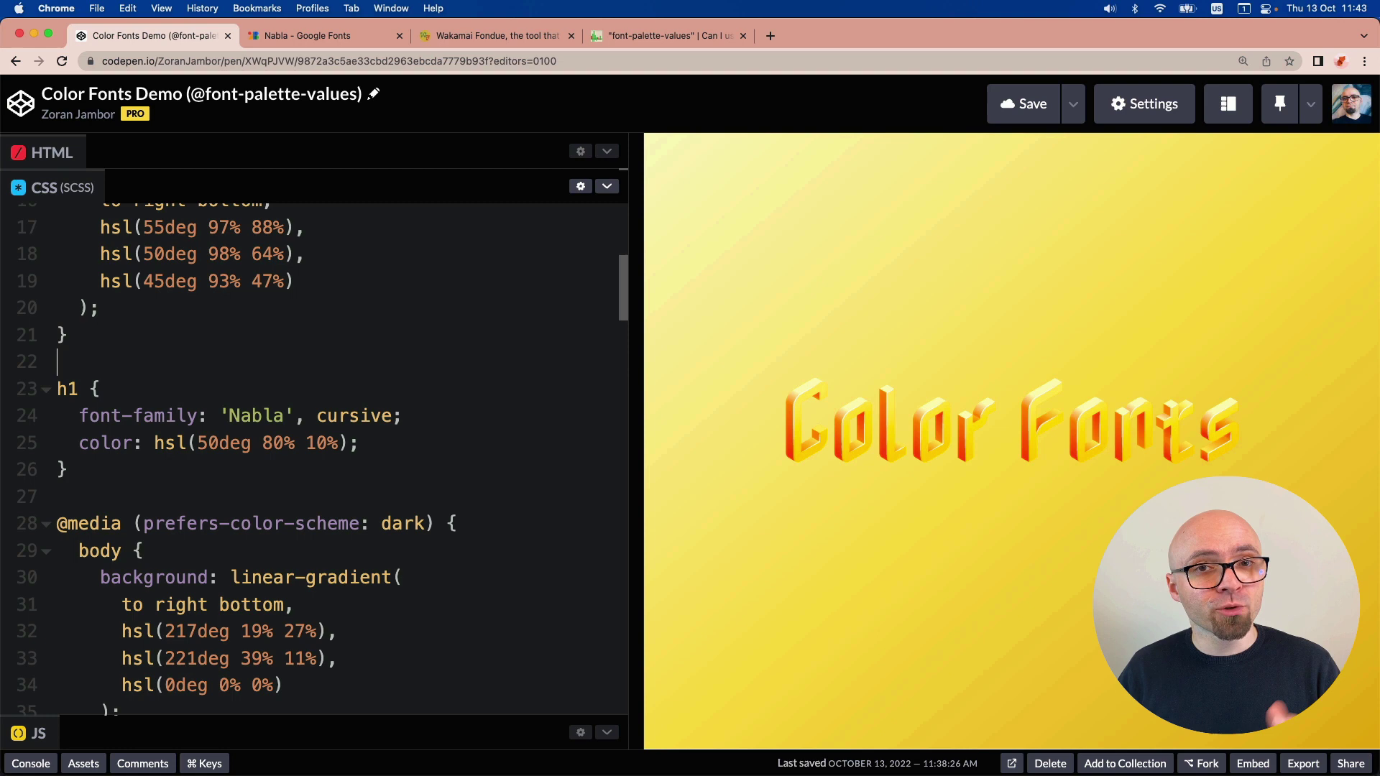
key(Return)
key(Return)
key(Up)
text(font-)
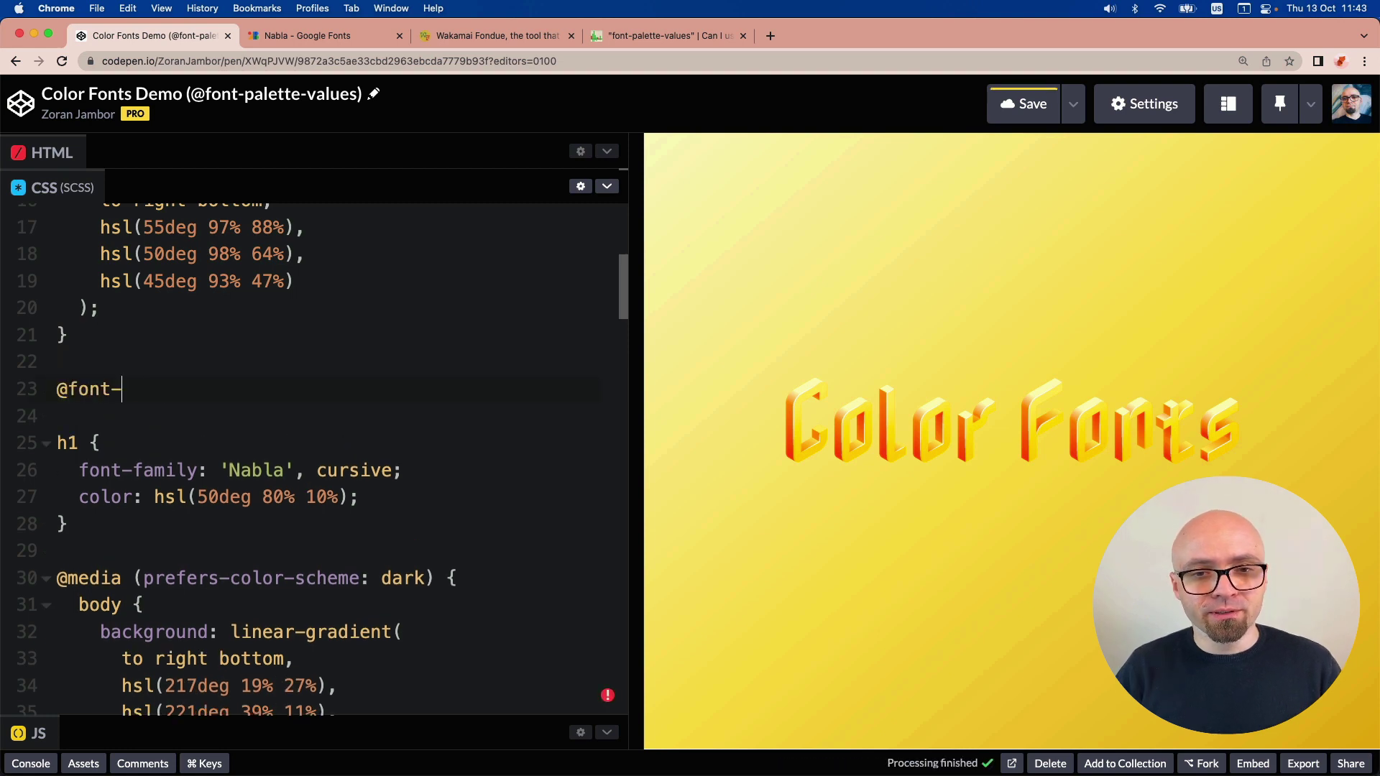
text( --nabla {)
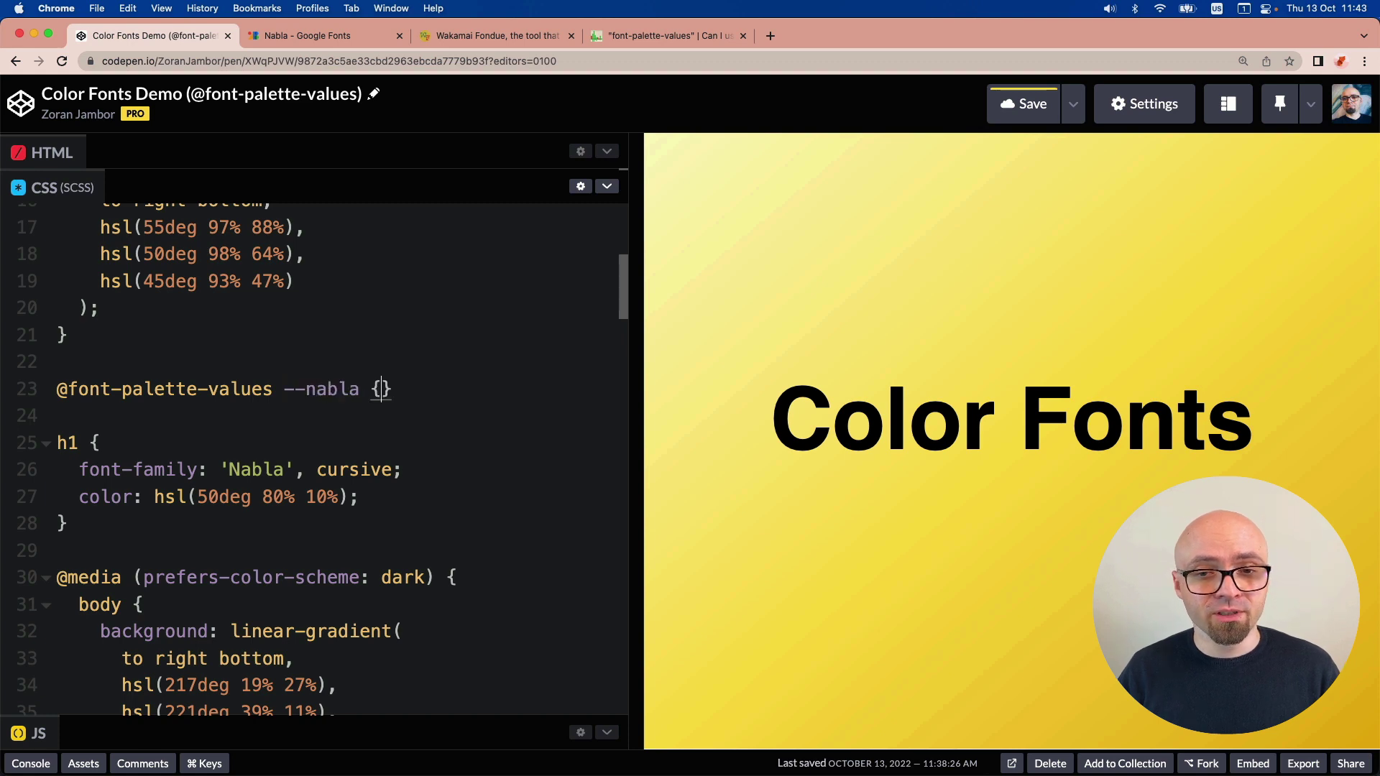
key(Return)
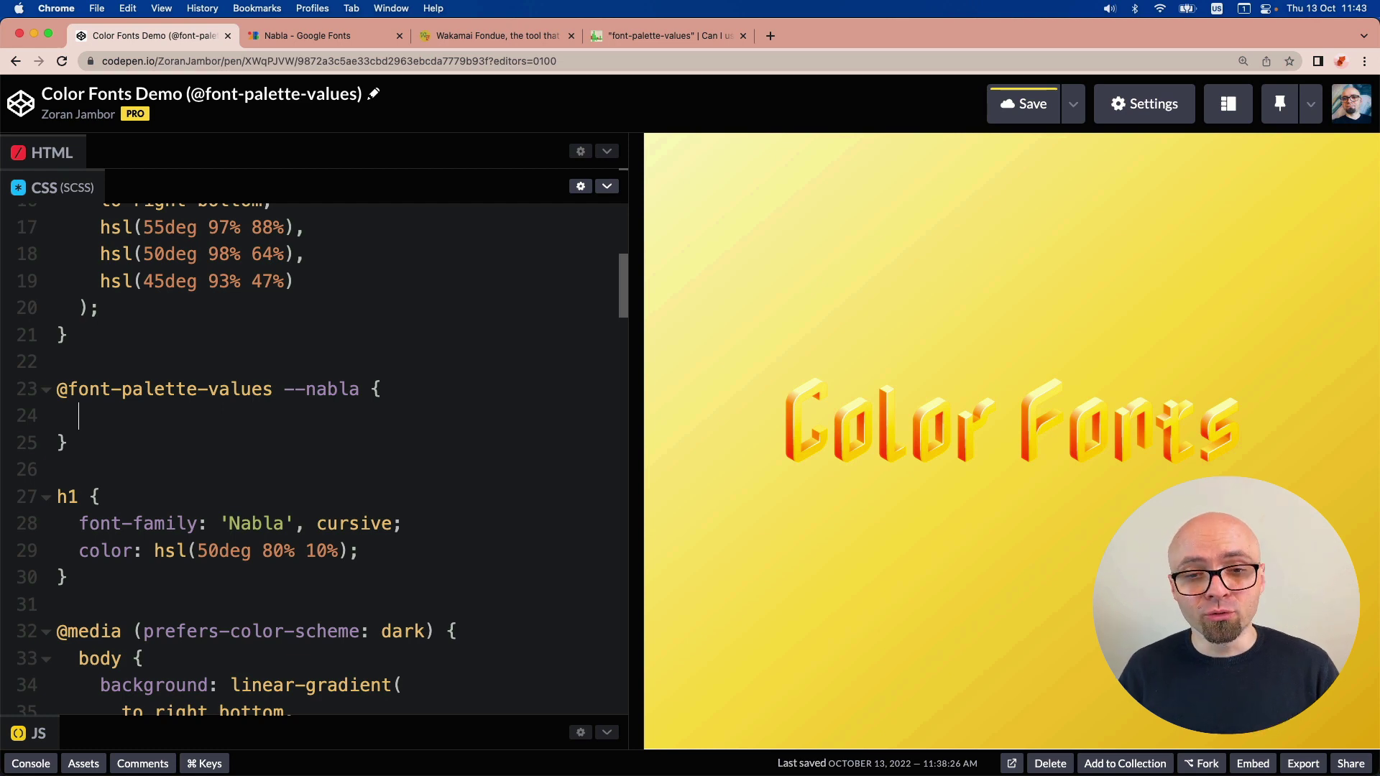
text(font-family: nab)
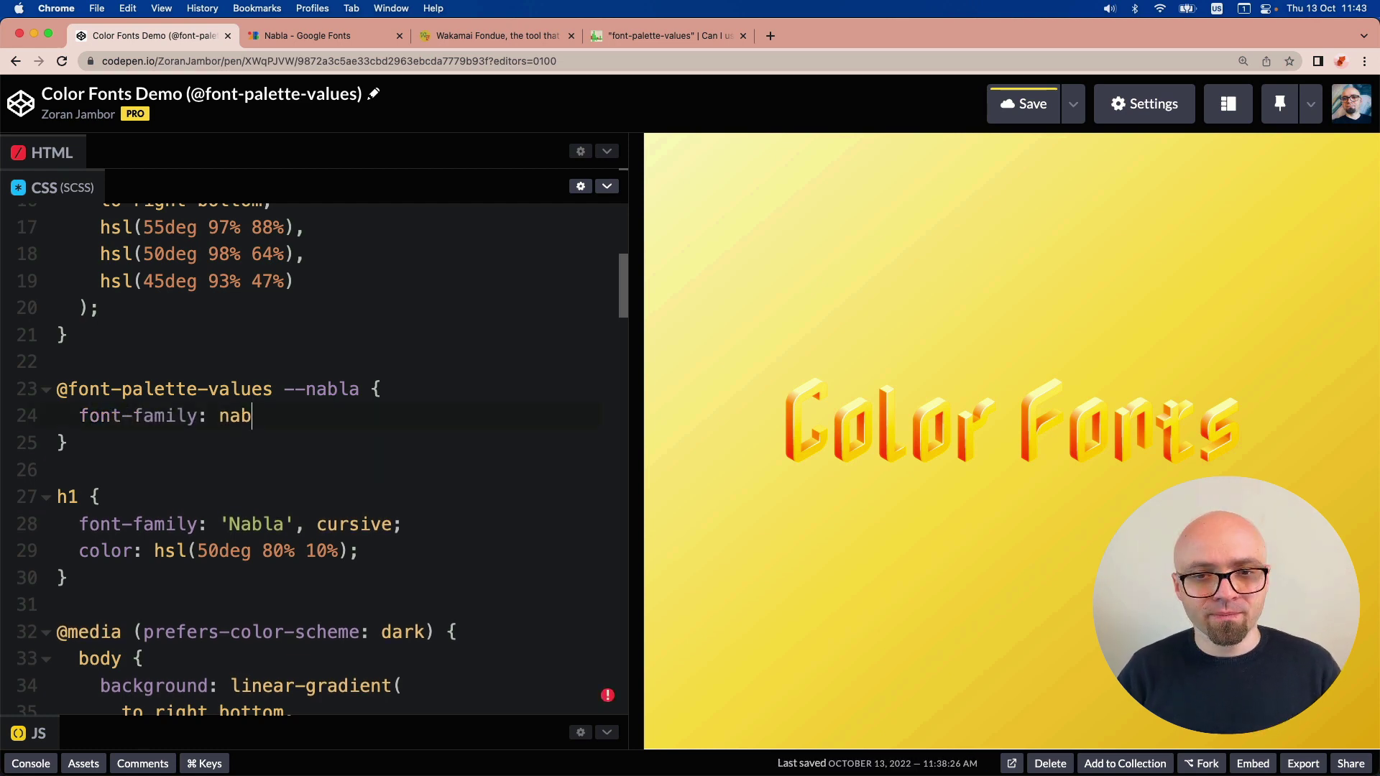
text(la)
key(Return)
text(;)
key(Return)
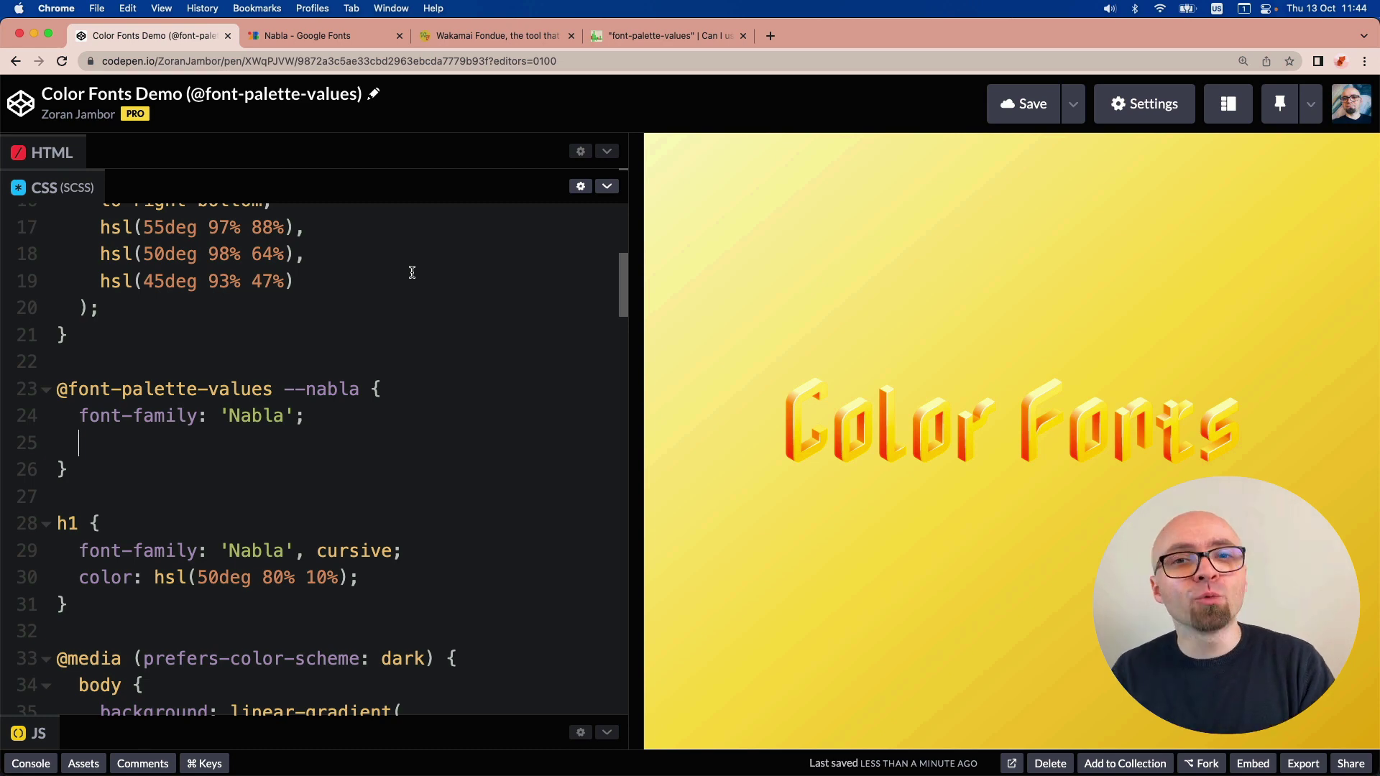
text(base-p)
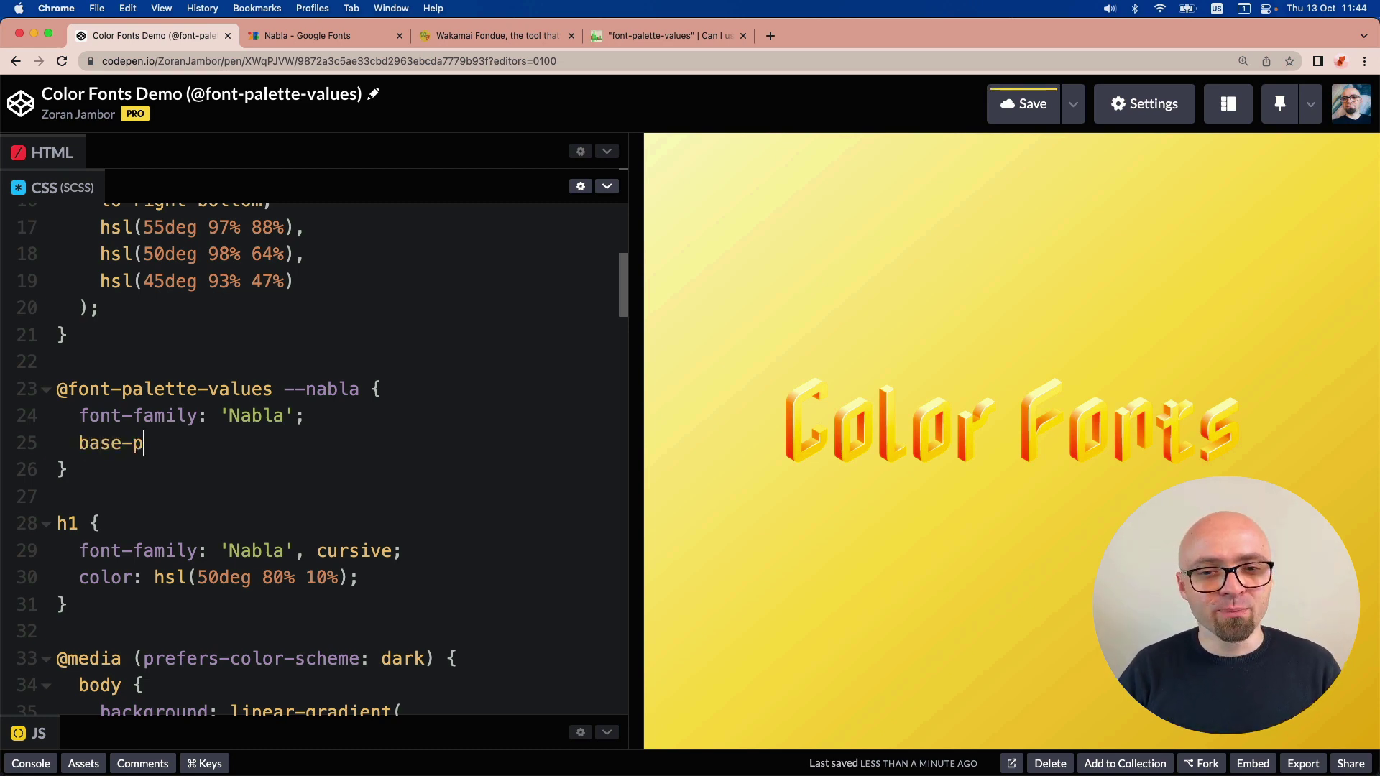
text(lette:)
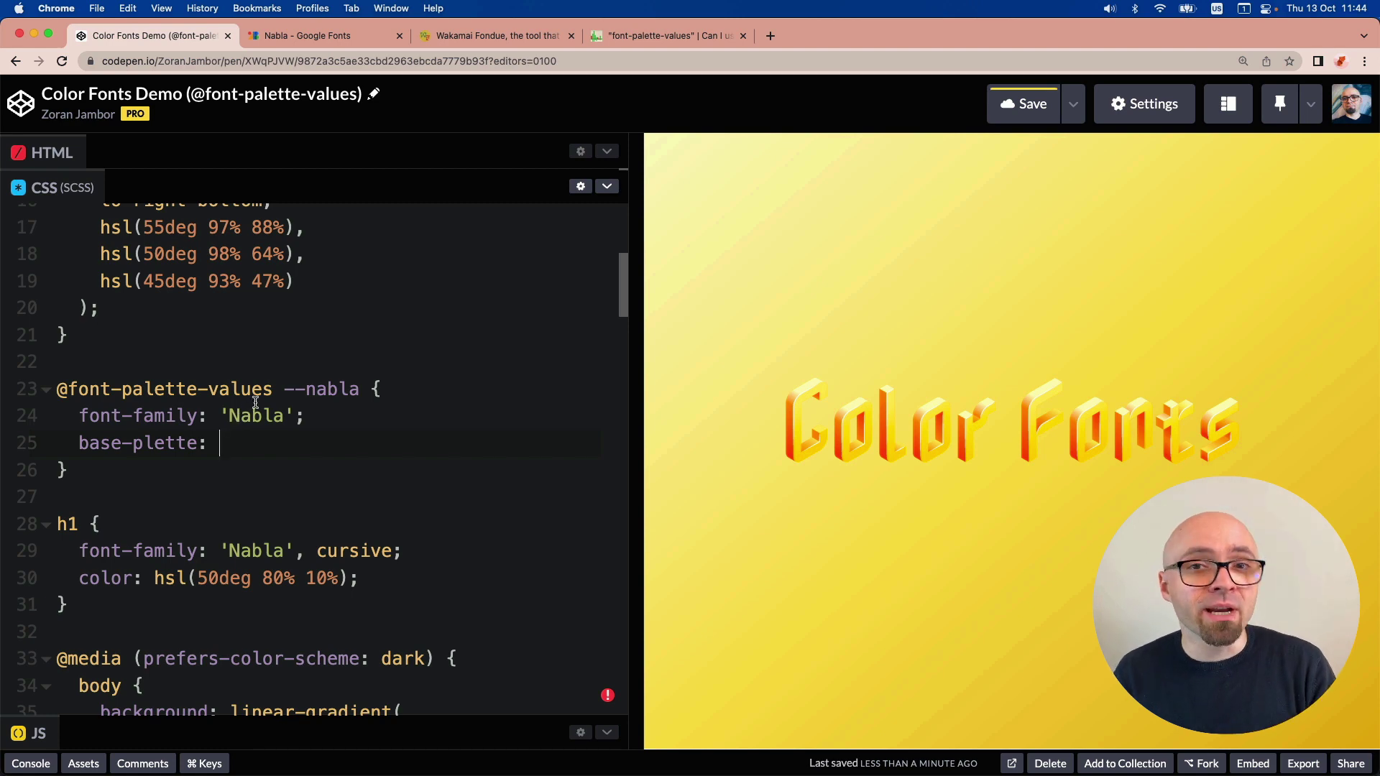
- Check Nabla's palettes, then add font-palette: --nabla to the h1 rule
click(476, 33)
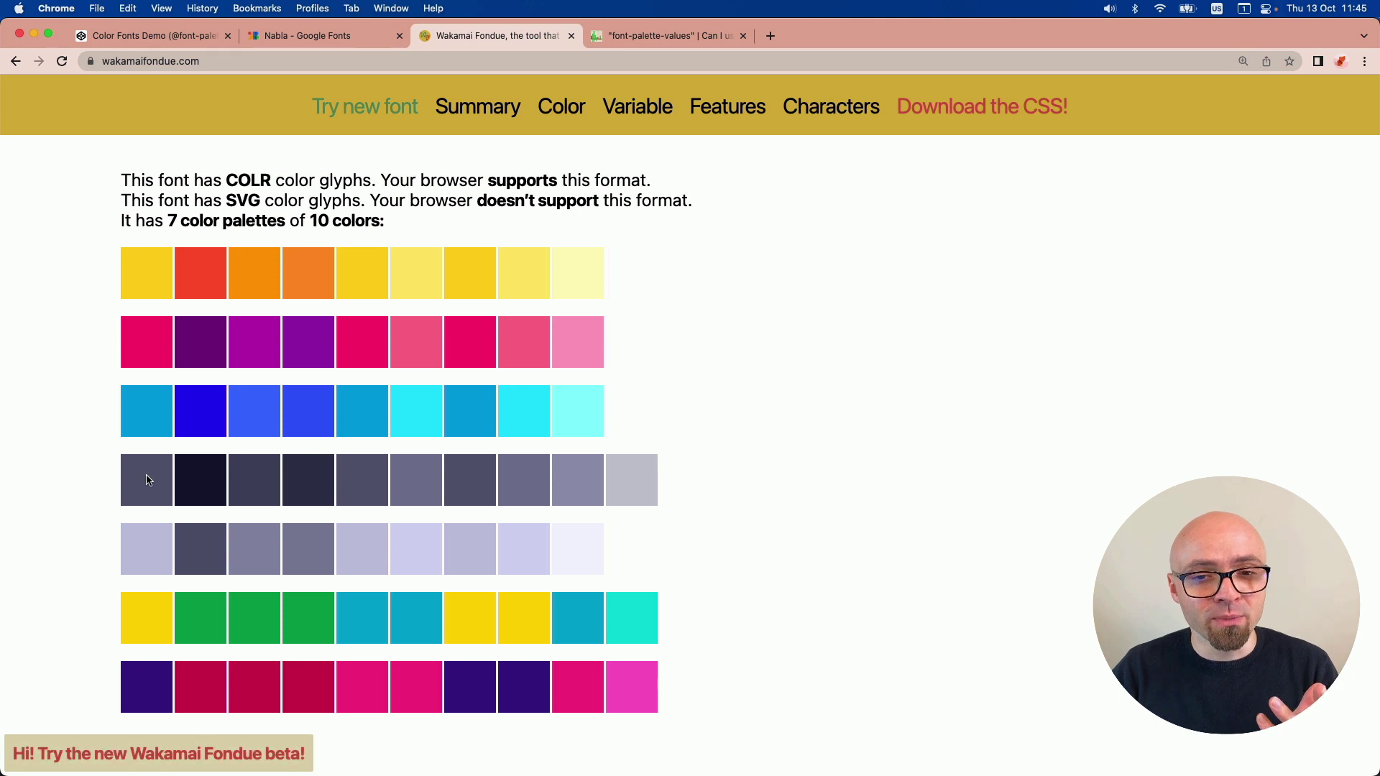
click(159, 36)
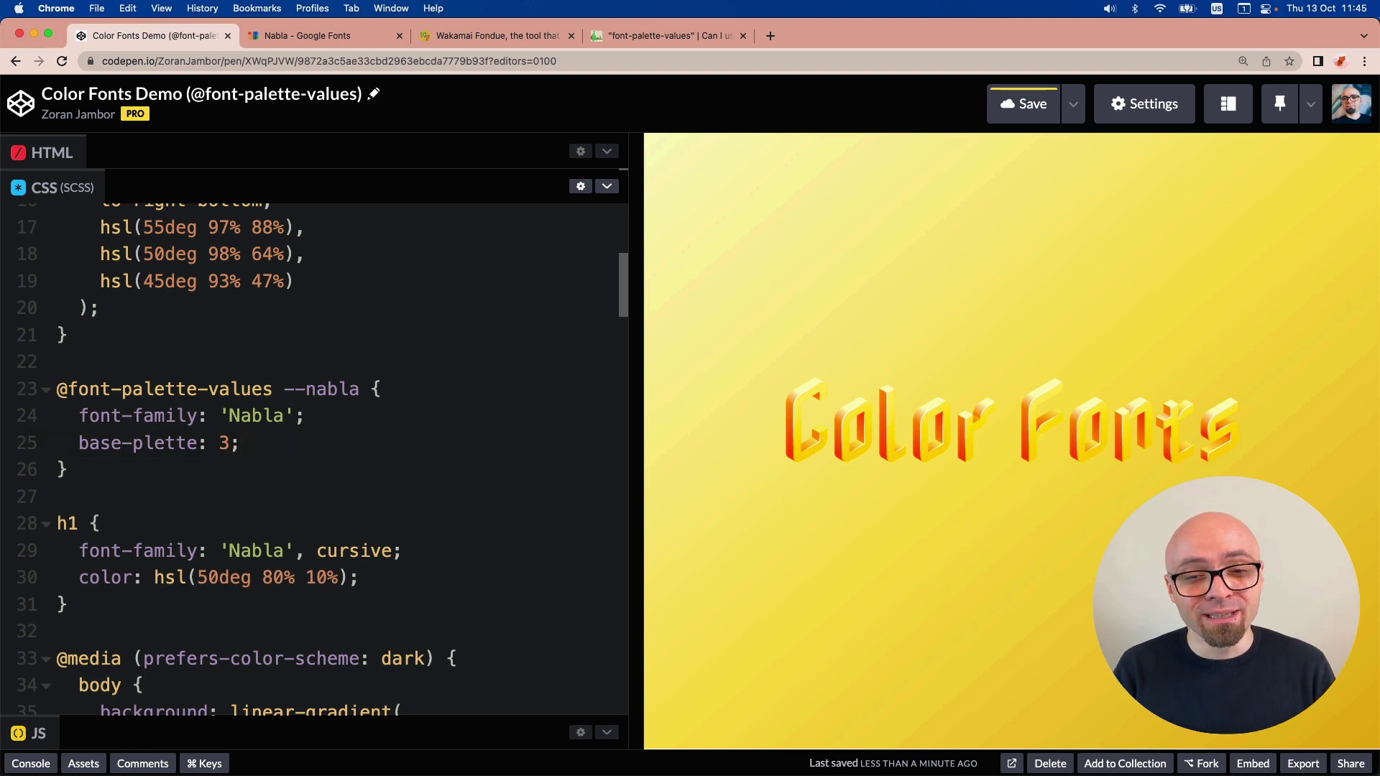
click(408, 579)
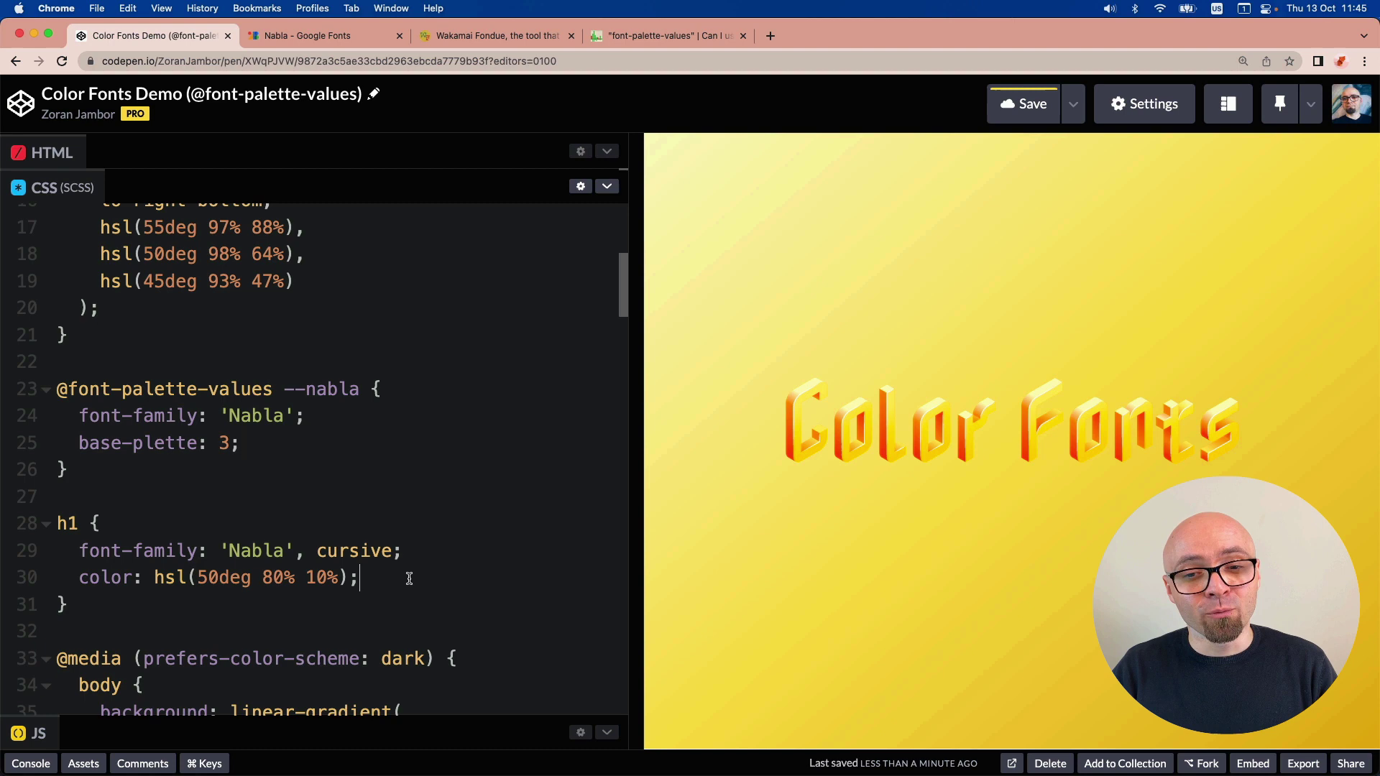
key(Return)
text(font-)
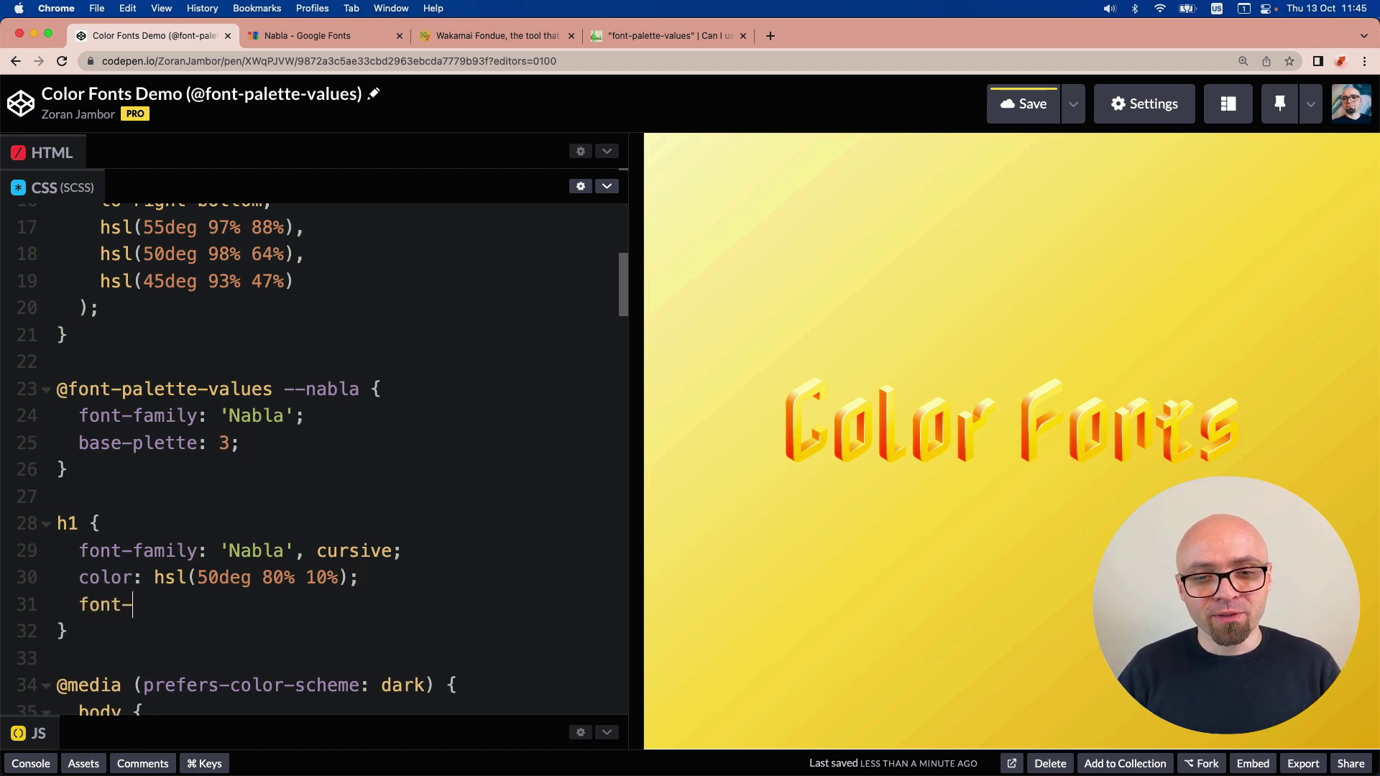
text(palette:)
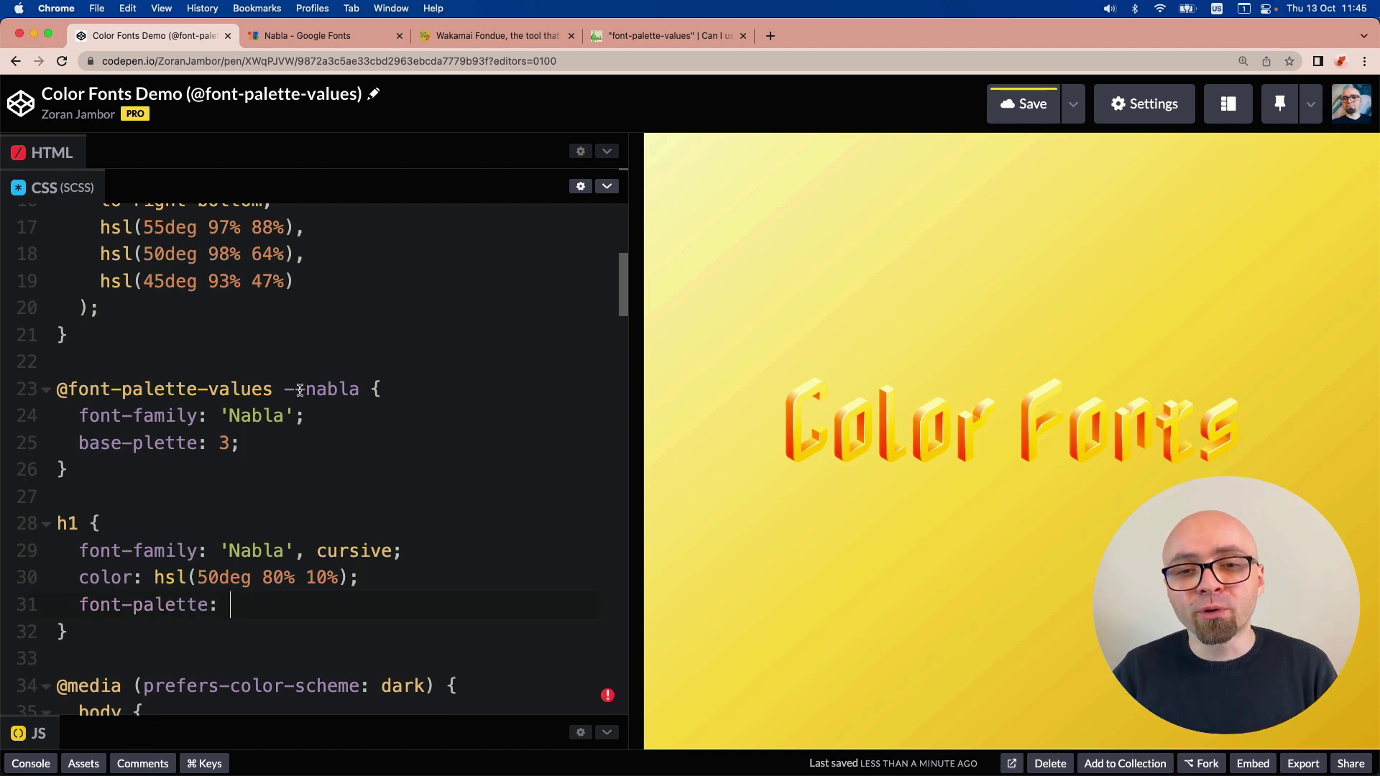
drag(300, 389, 345, 391)
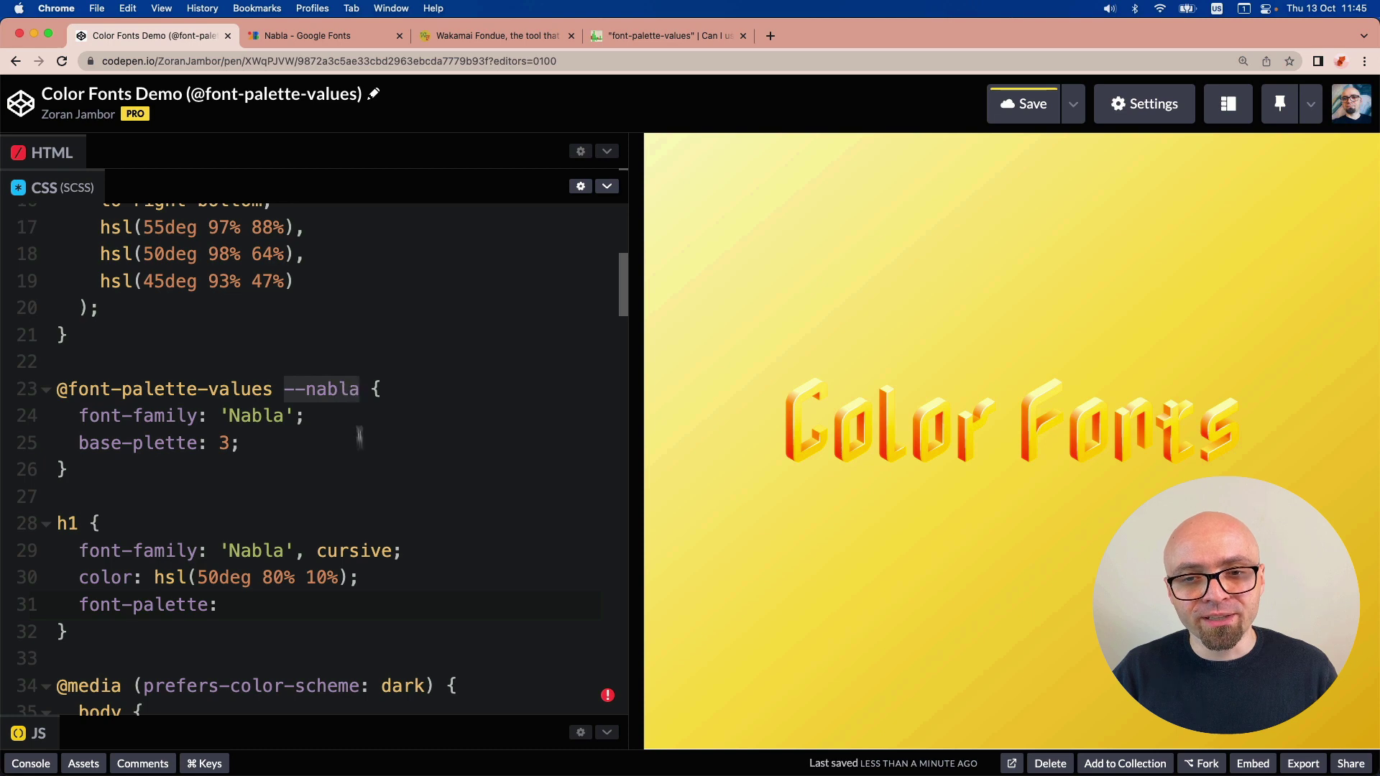
key(super+c)
click(262, 605)
key(super+v)
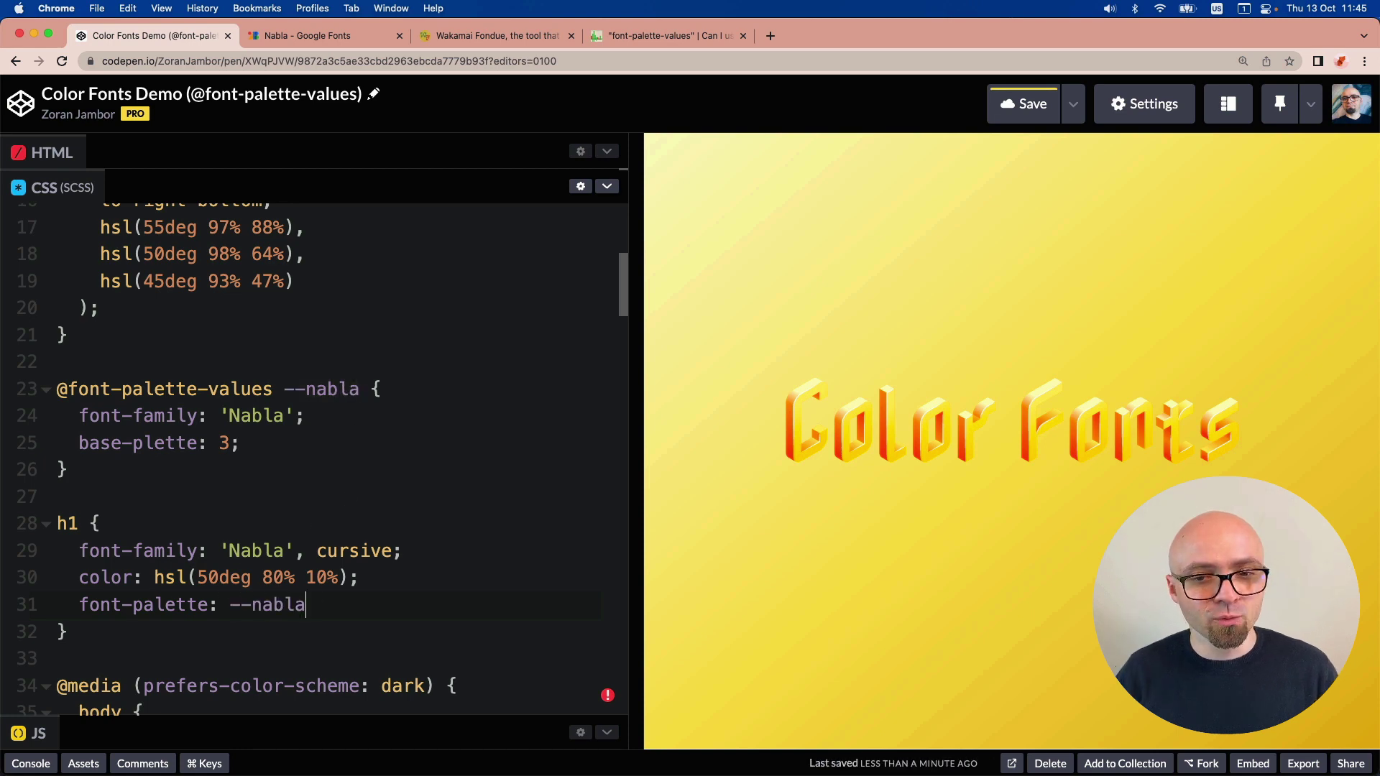
text(;)
scroll(317, 416, down, 2)
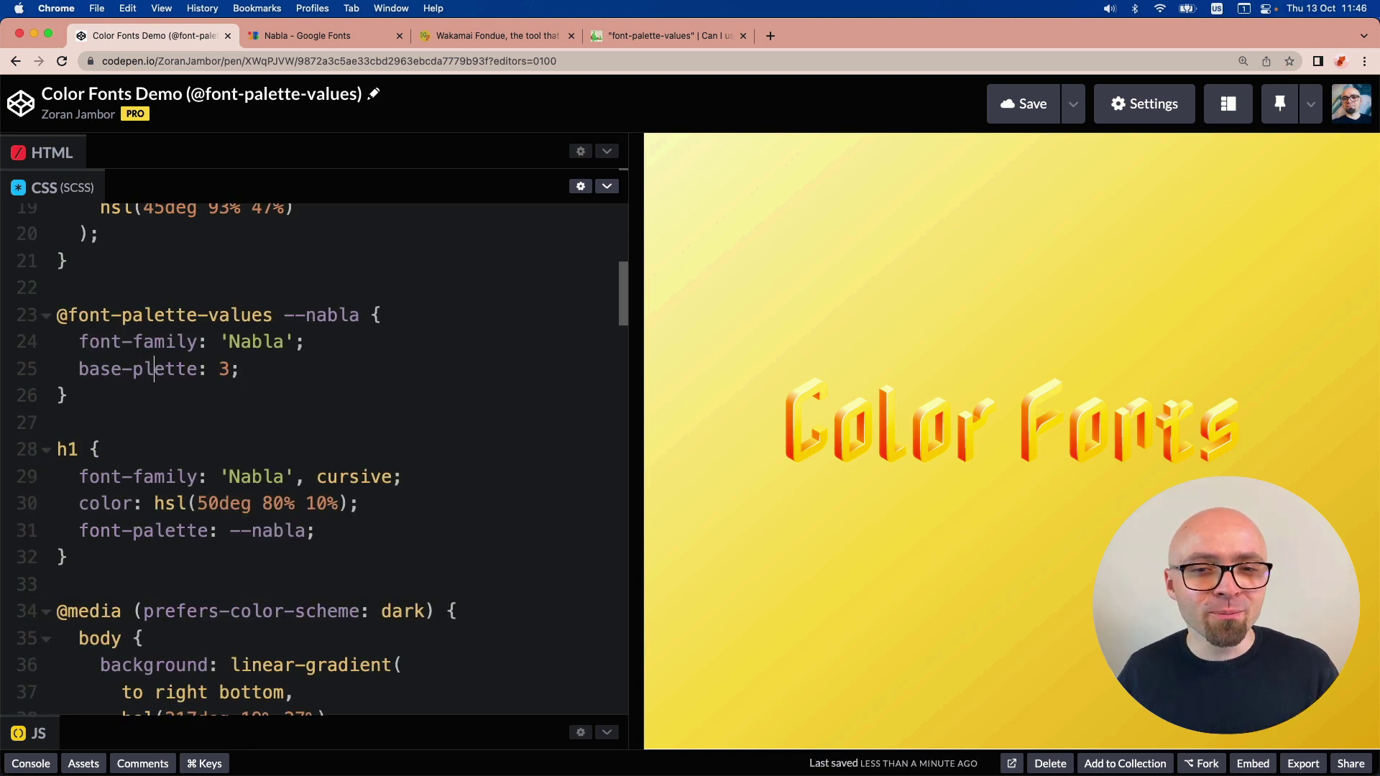
text(a)
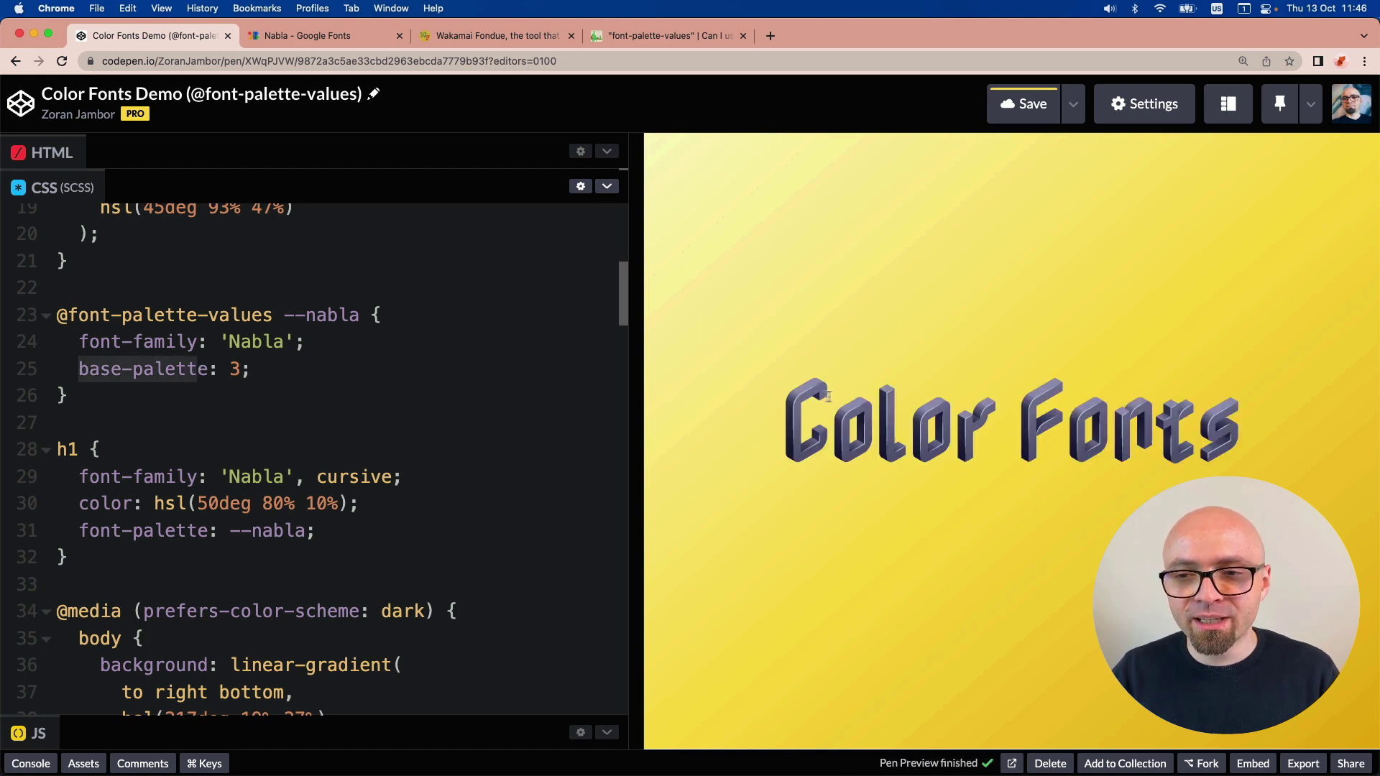
- Set base-palette to 6 against Wakamai Fondue's swatches, turning the heading pink and purple
drag(783, 407, 1245, 425)
click(1245, 426)
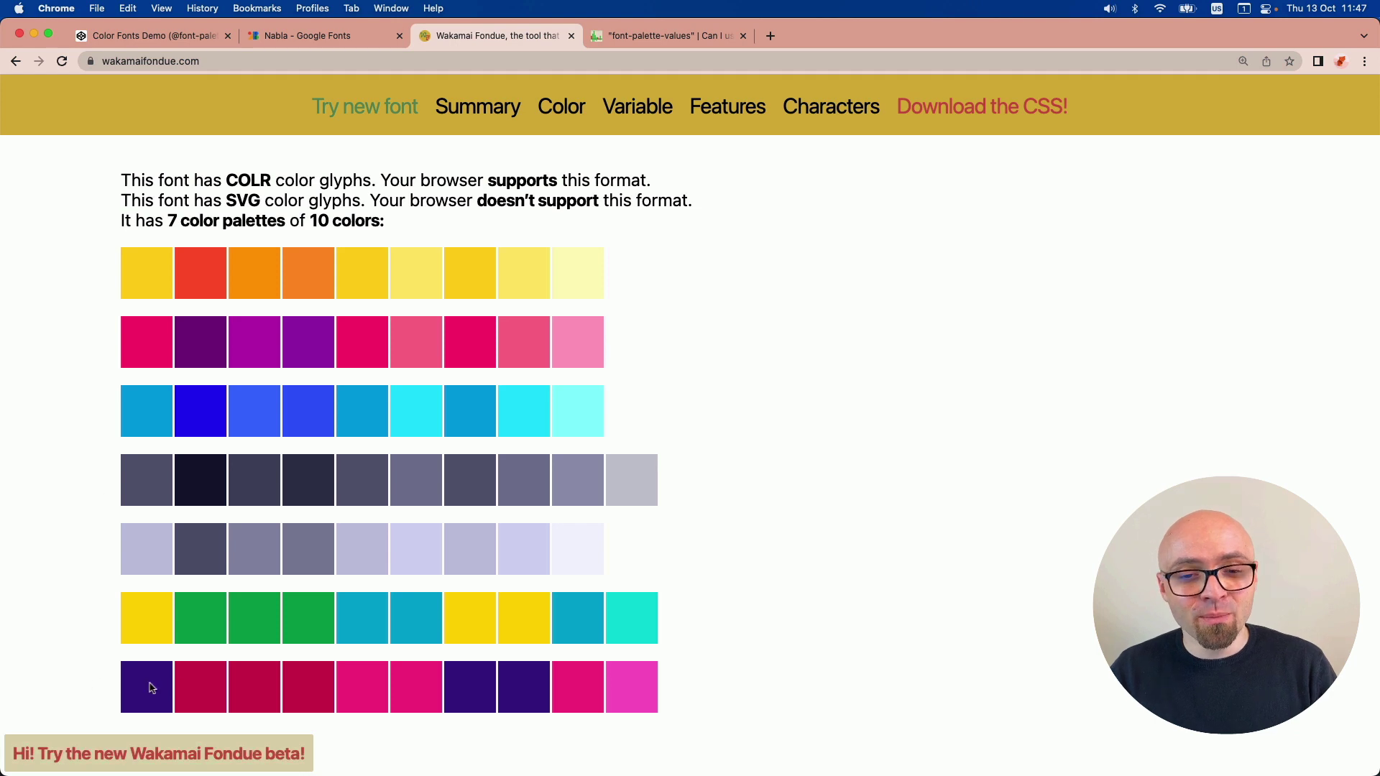
key(super+1)
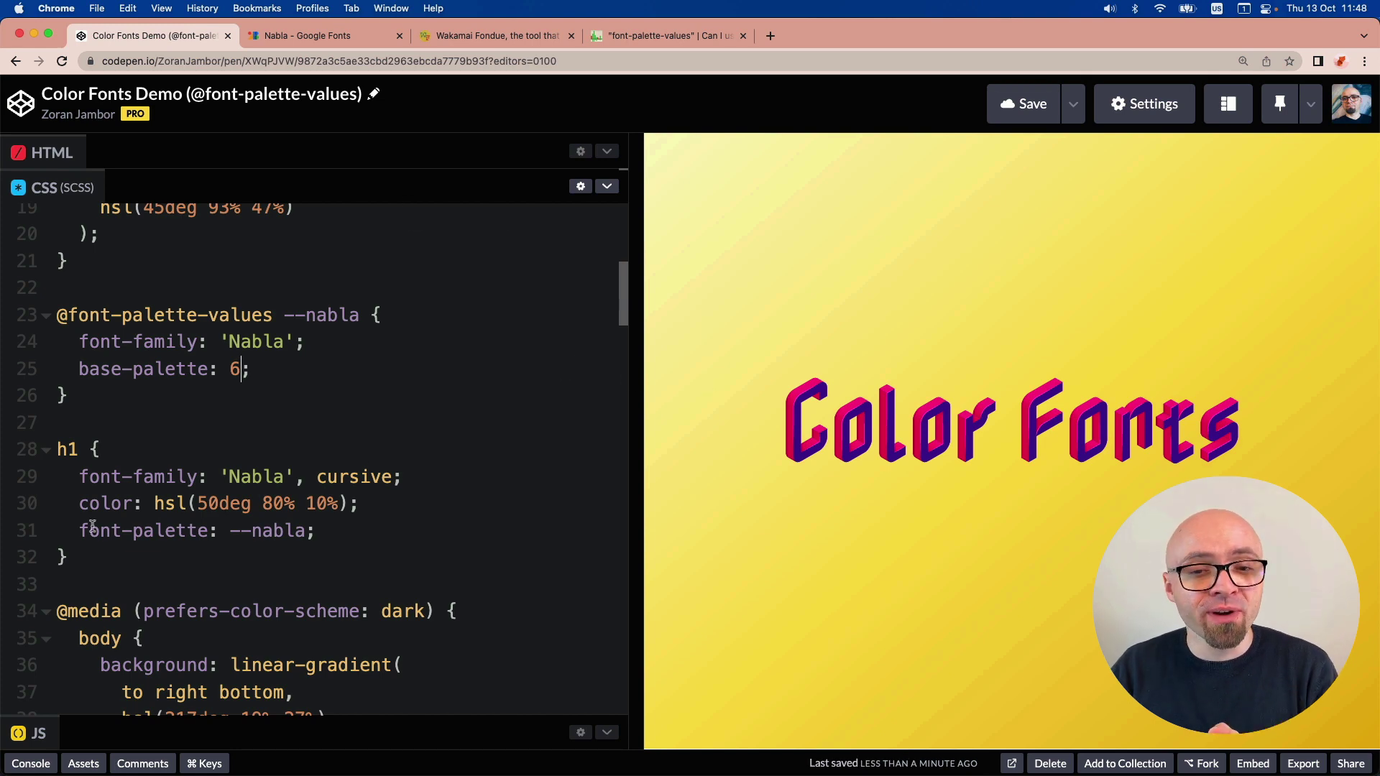
drag(81, 530, 214, 530)
click(496, 34)
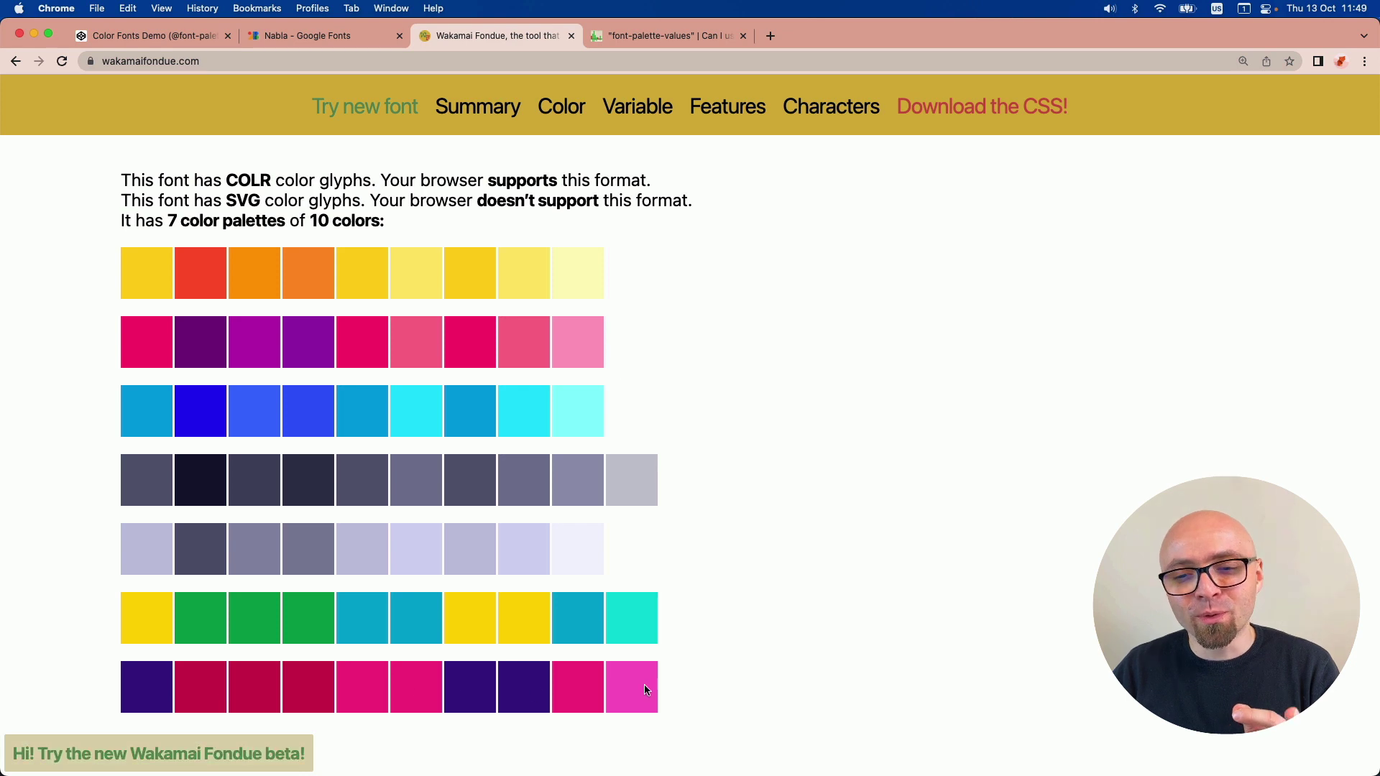
- Start an override-colors list in --nabla with entry 0 set to white
click(81, 35)
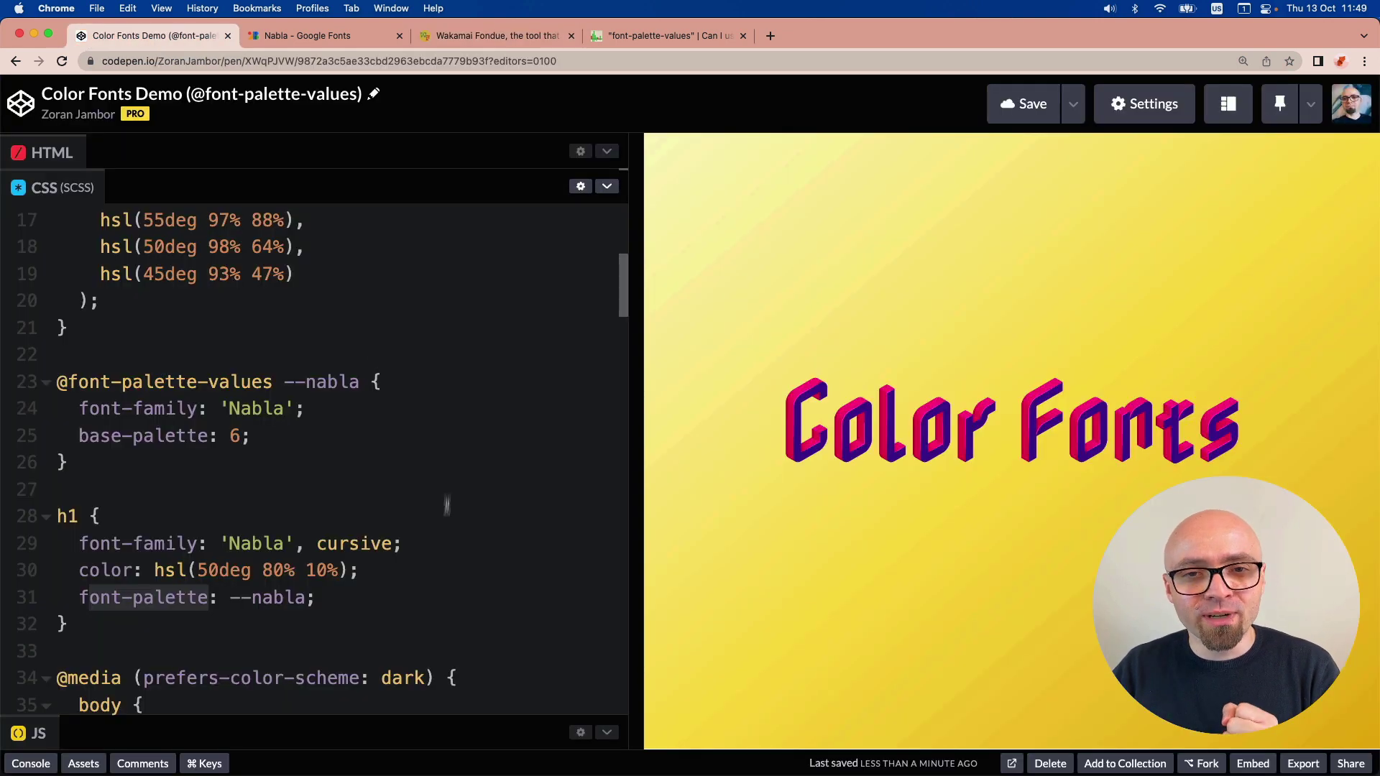
click(424, 565)
scroll(427, 573, down, 1)
click(259, 418)
key(Return)
text(ove)
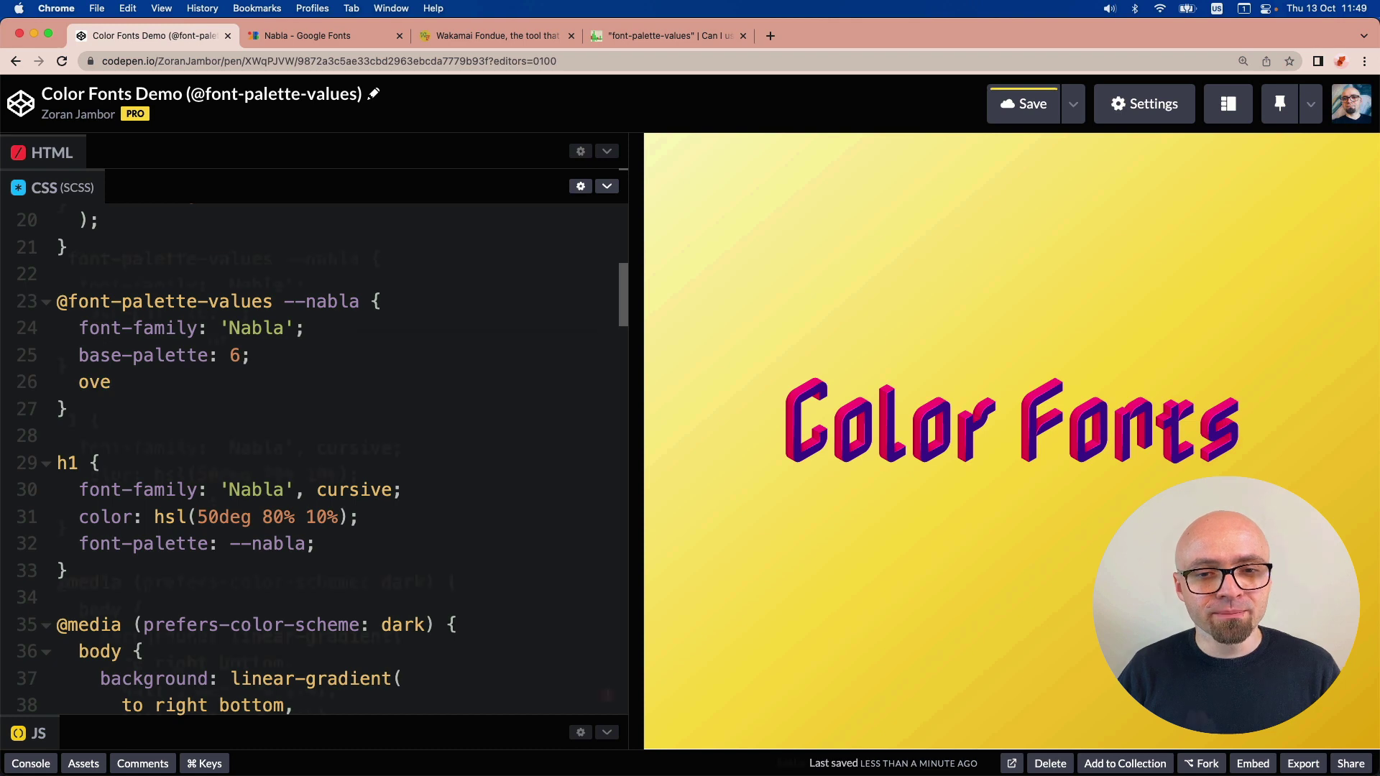
text(rride-colors: 0)
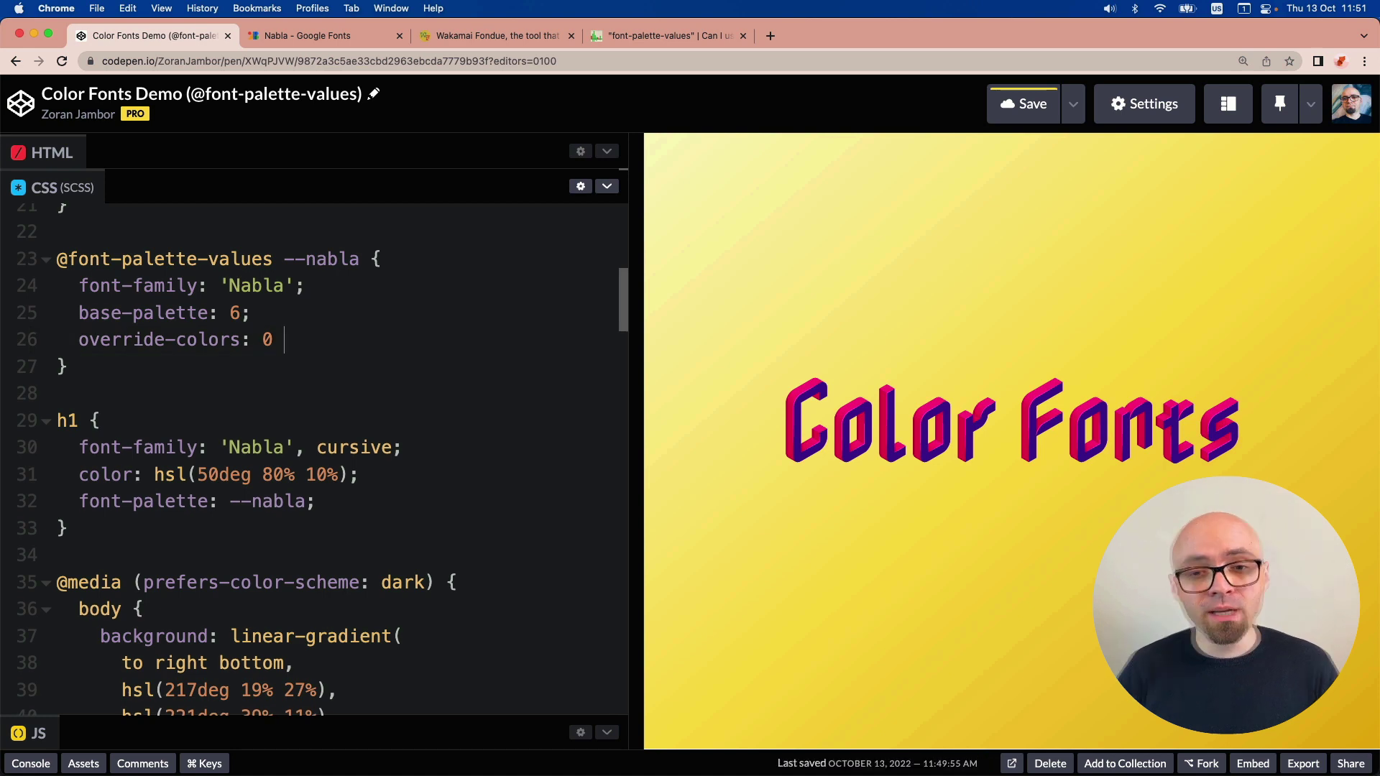
text(hsl)
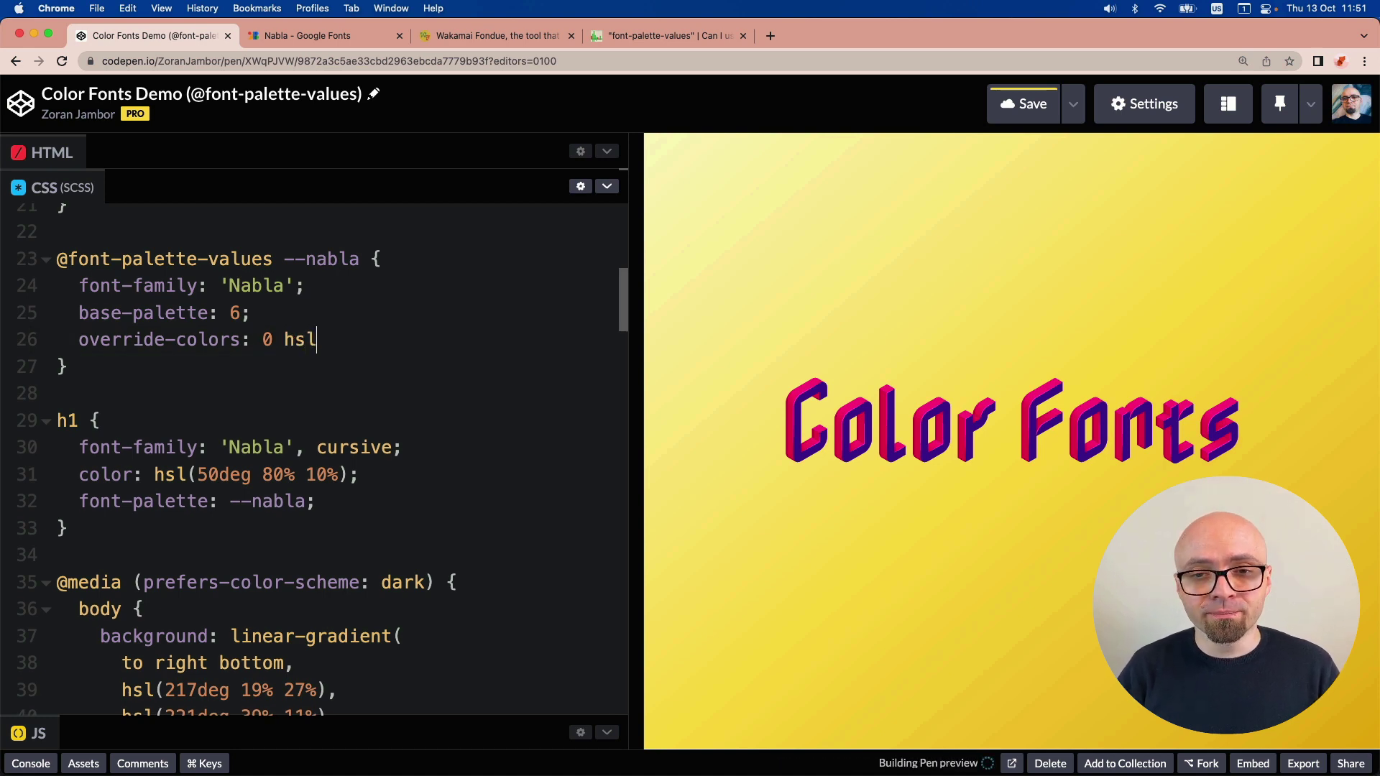
text((0deg 0% 100%);)
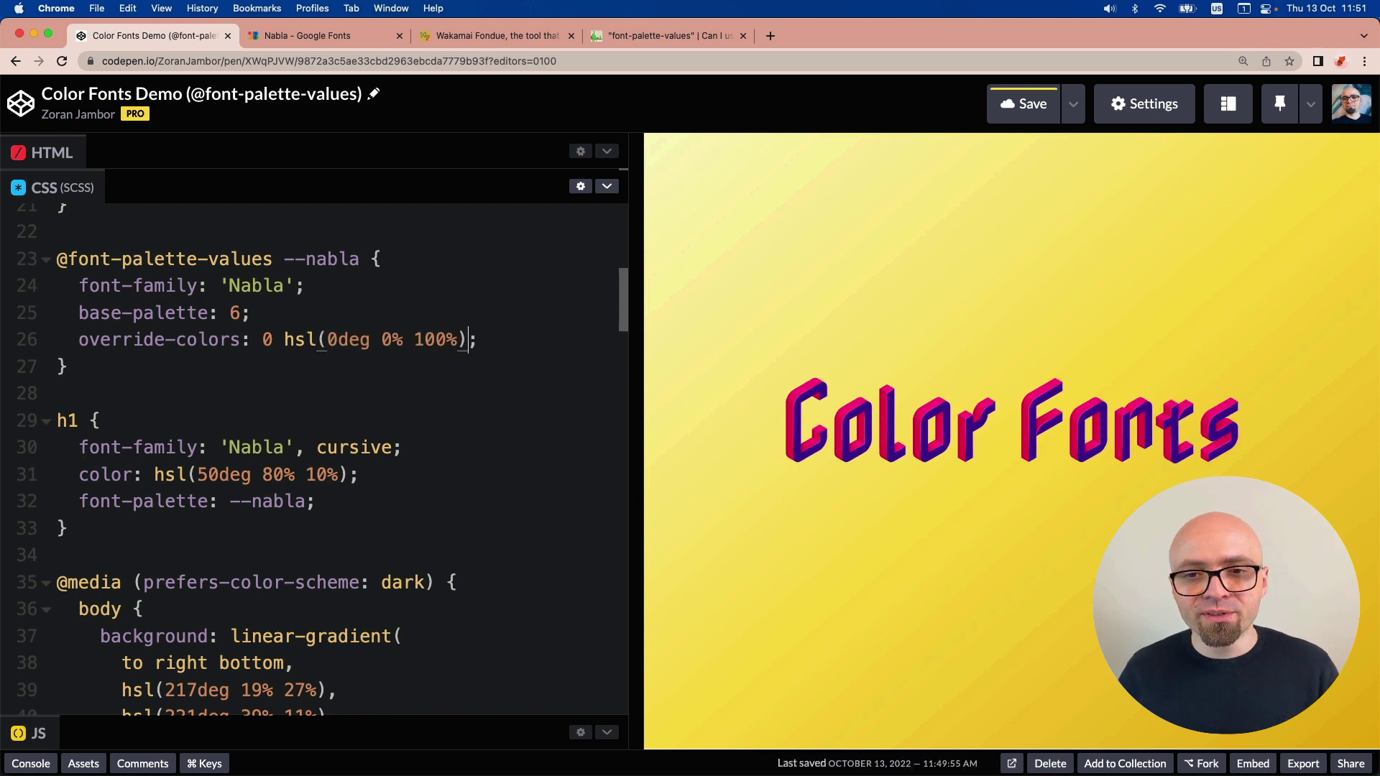
key(Left)
key(shift+Left)
key(shift+Left)
key(shift+Left)
key(shift+Left)
key(shift+Left)
key(shift+Left)
key(super+c)
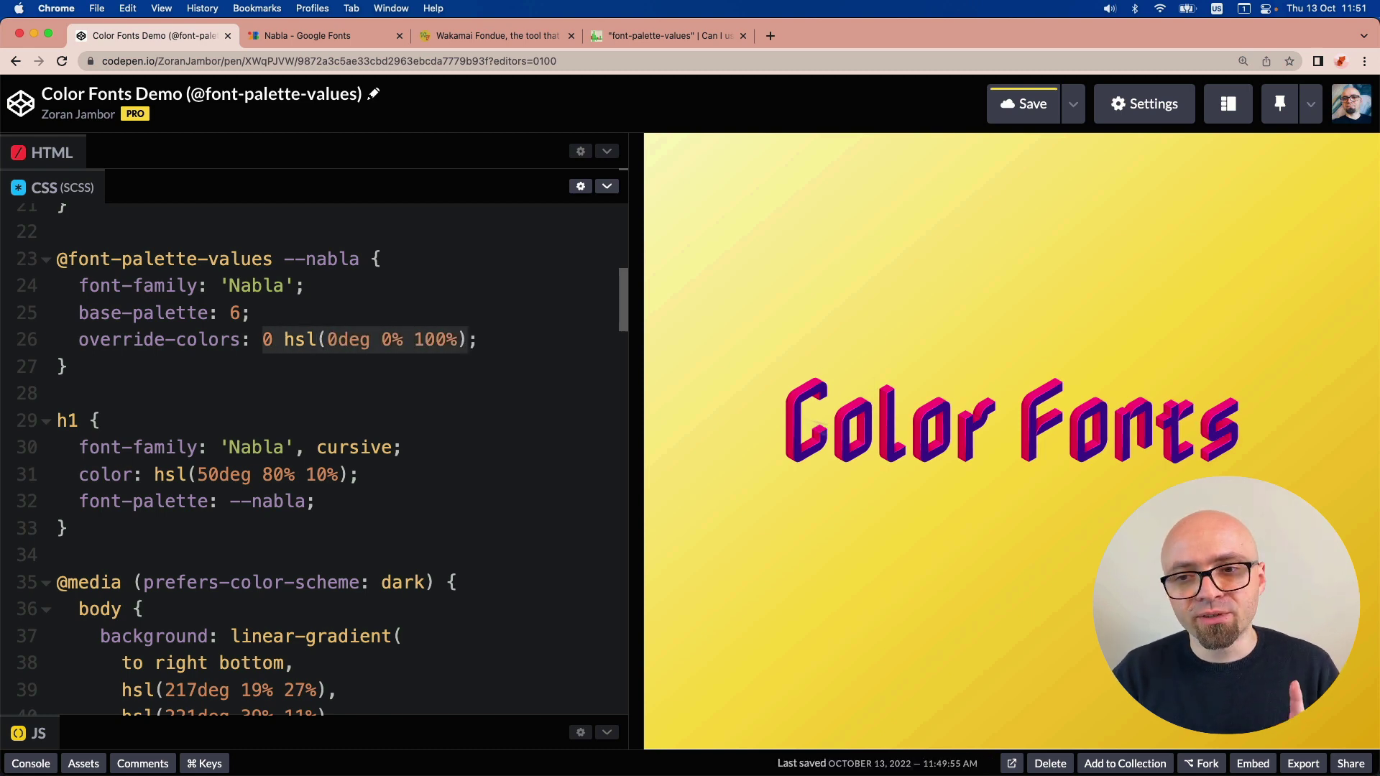
key(Right)
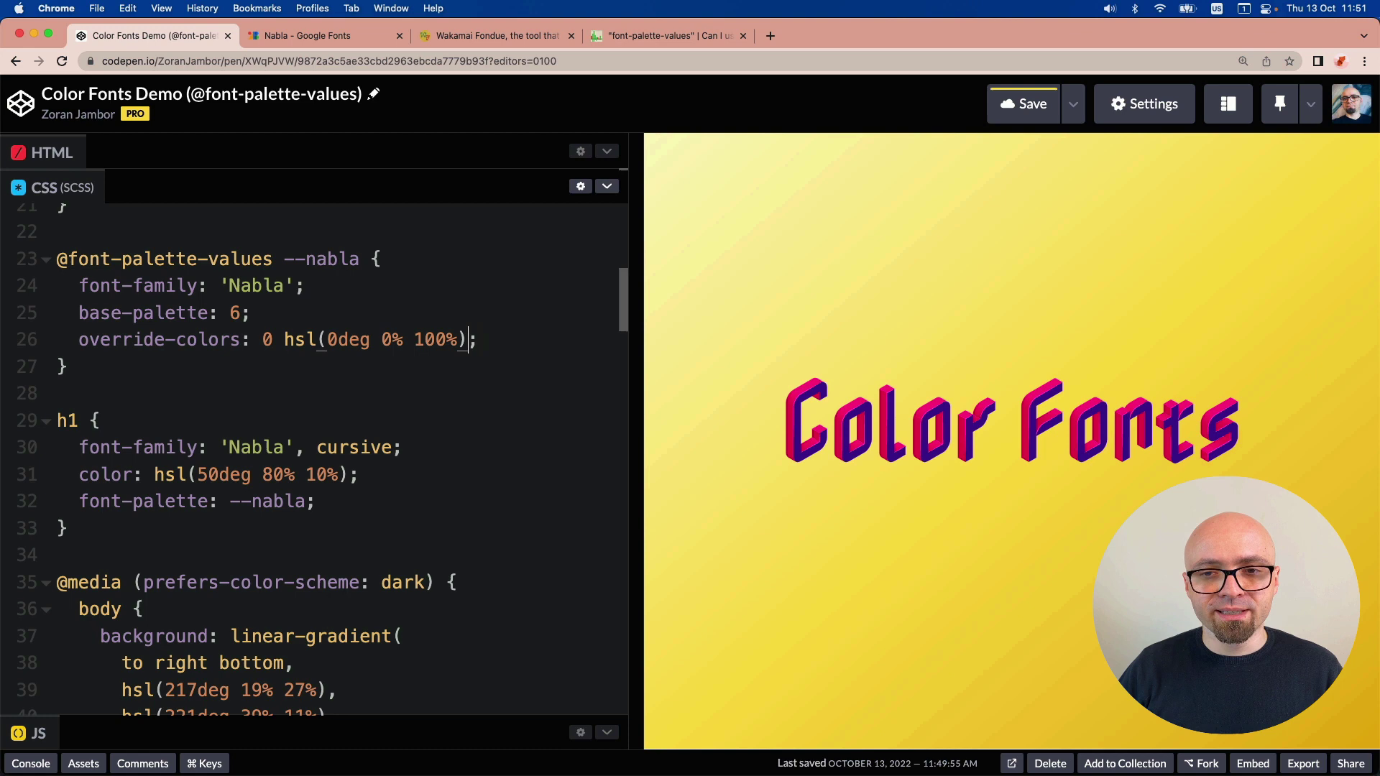
text(,)
key(Return)
- Add override entries 1 and 2, darkened to near-black at 10% lightness
key(super+v)
key(super+Left)
key(Tab)
key(Delete)
text(1)
key(super+Right)
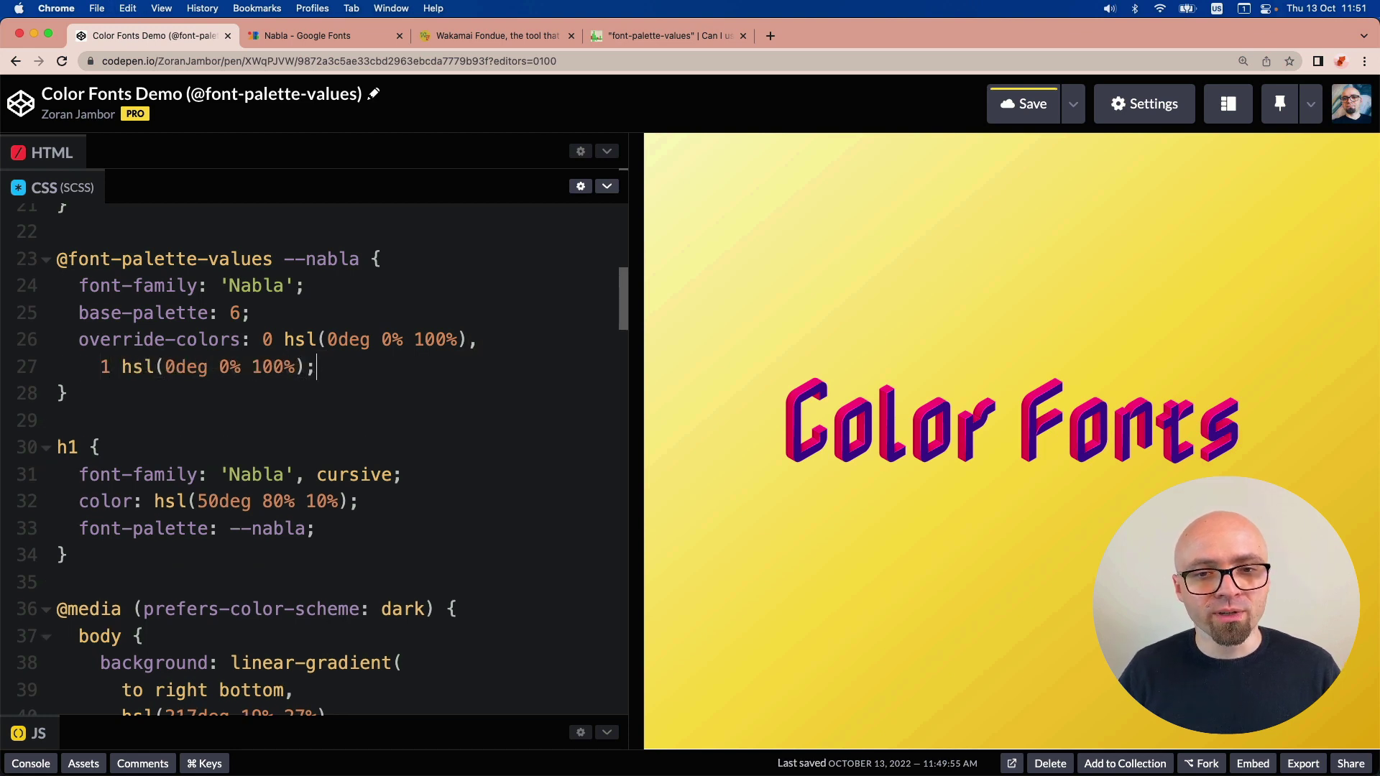
key(Left)
text(,)
key(Return)
key(super+v)
text(2)
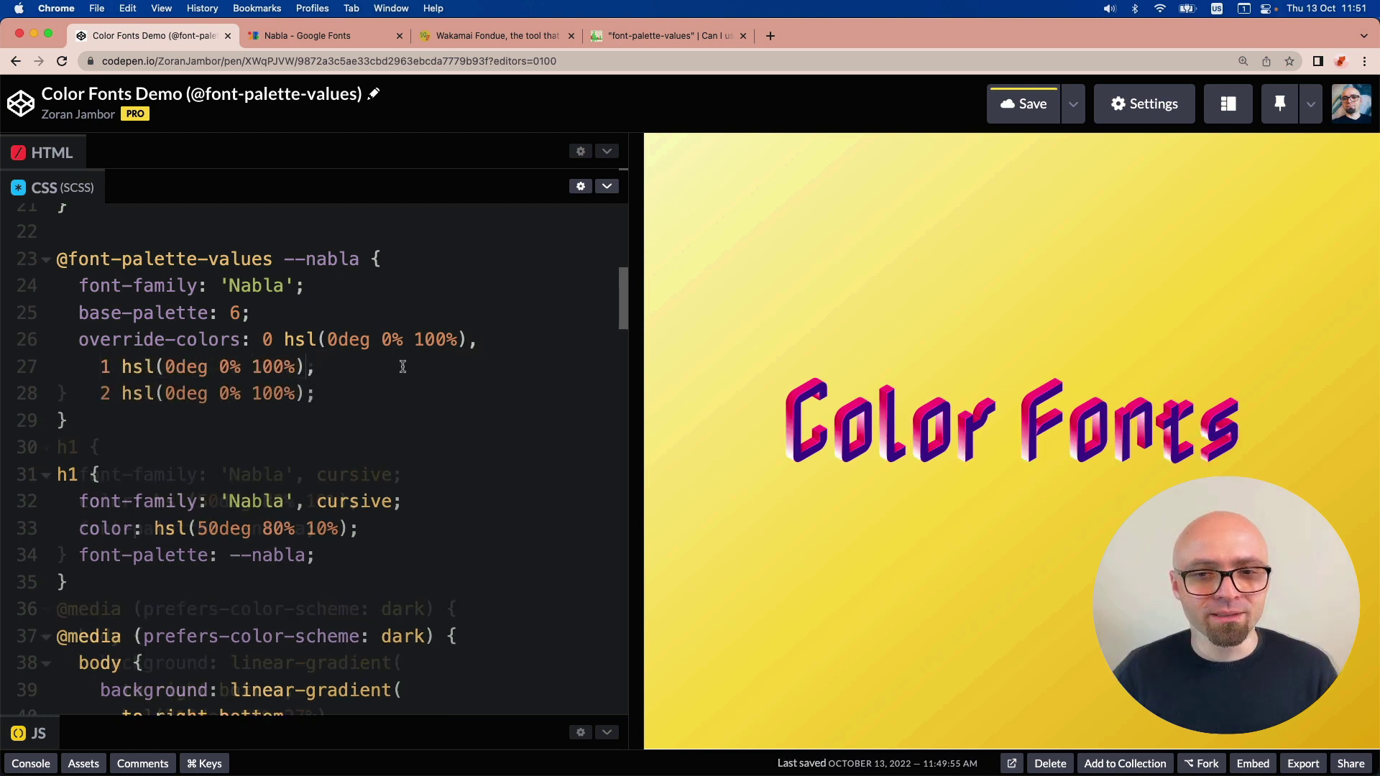
key(Delete)
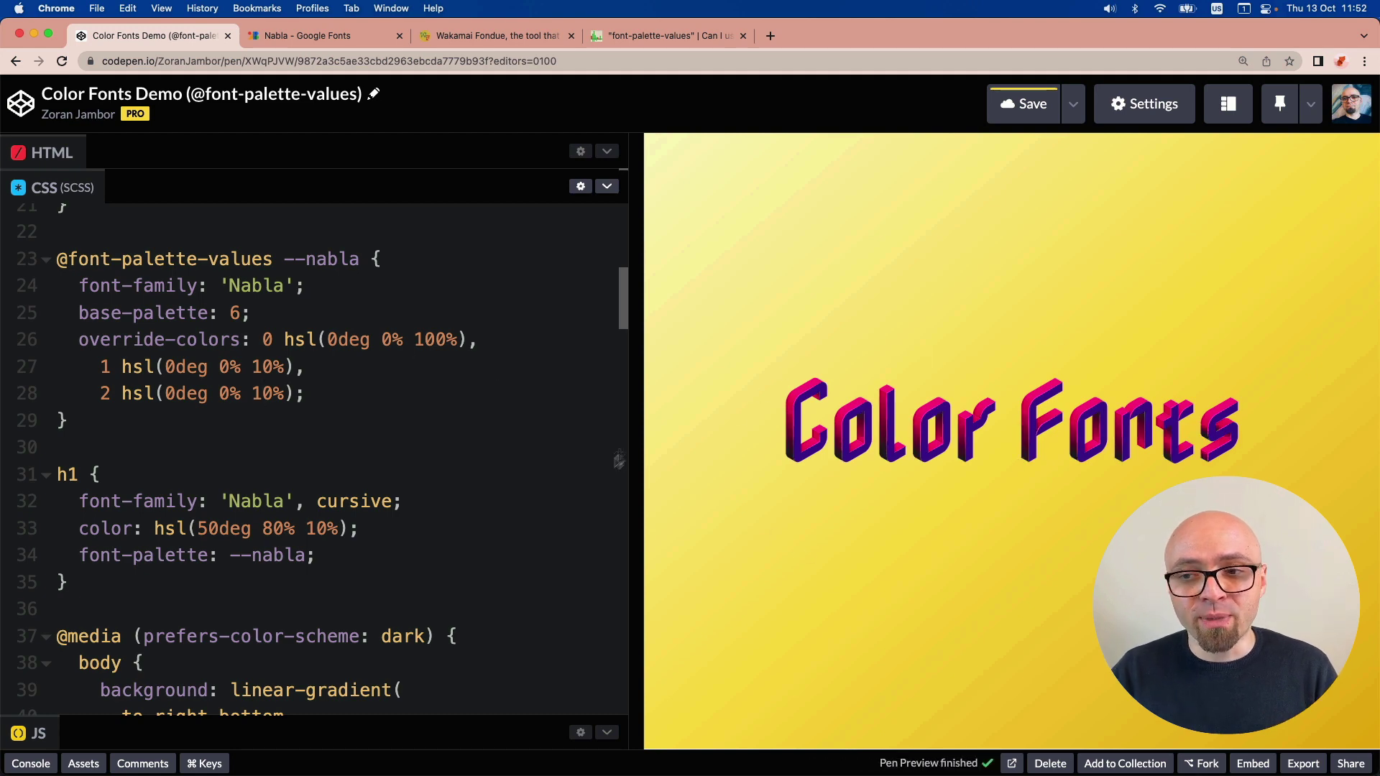
click(358, 391)
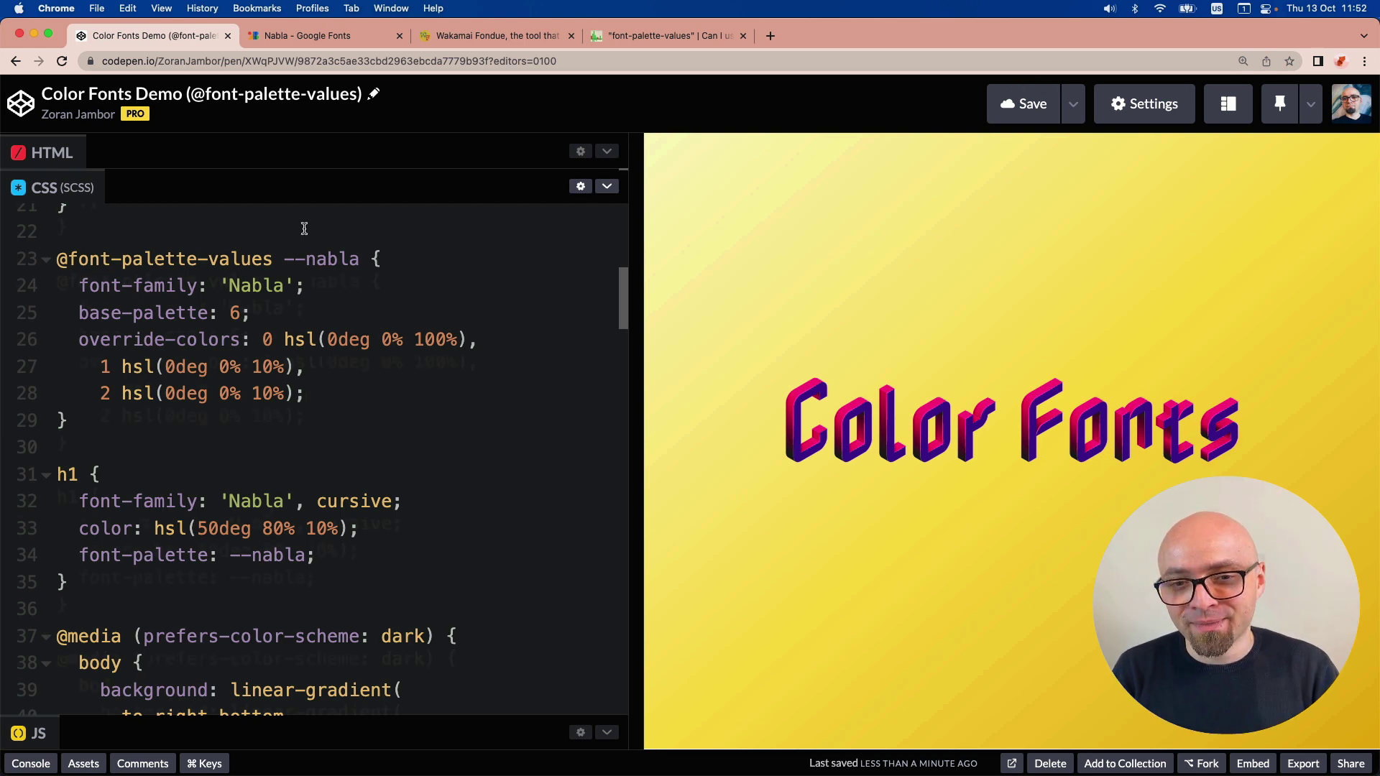
scroll(273, 509, up, 1)
scroll(272, 509, down, 3)
scroll(272, 509, down, 5)
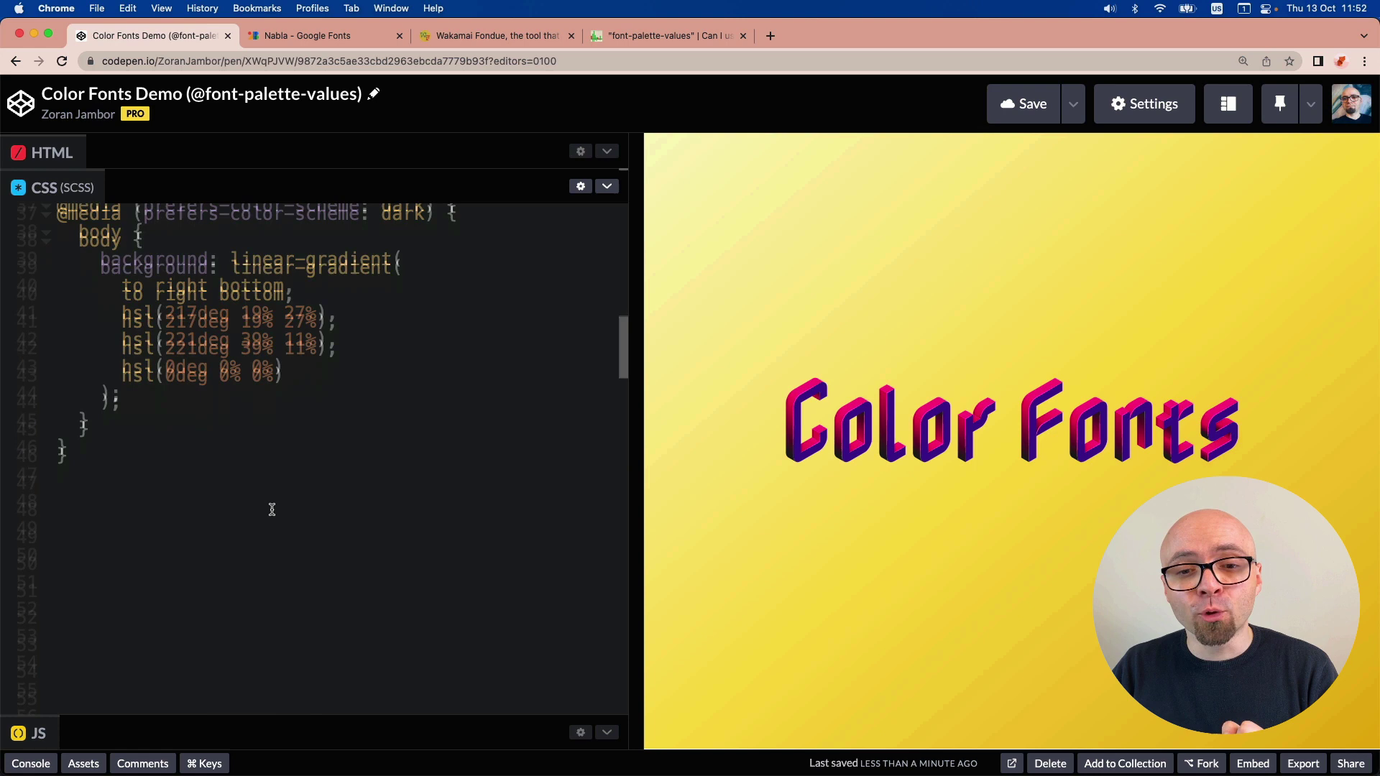
scroll(269, 507, down, 2)
- Switch macOS to Dark appearance and highlight the prefers-color-scheme: dark gradient background rules
drag(108, 397, 193, 555)
click(406, 420)
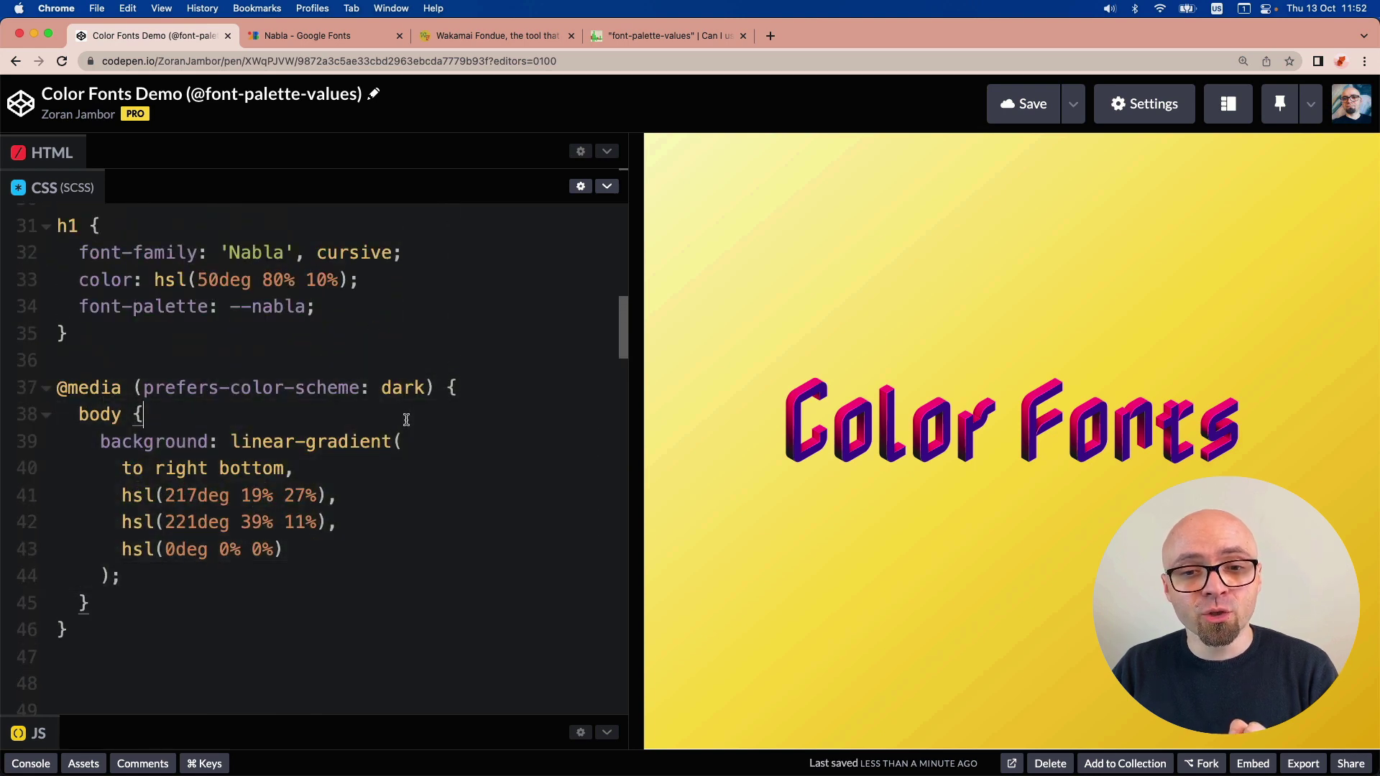
key(super+space)
text(sys)
key(Return)
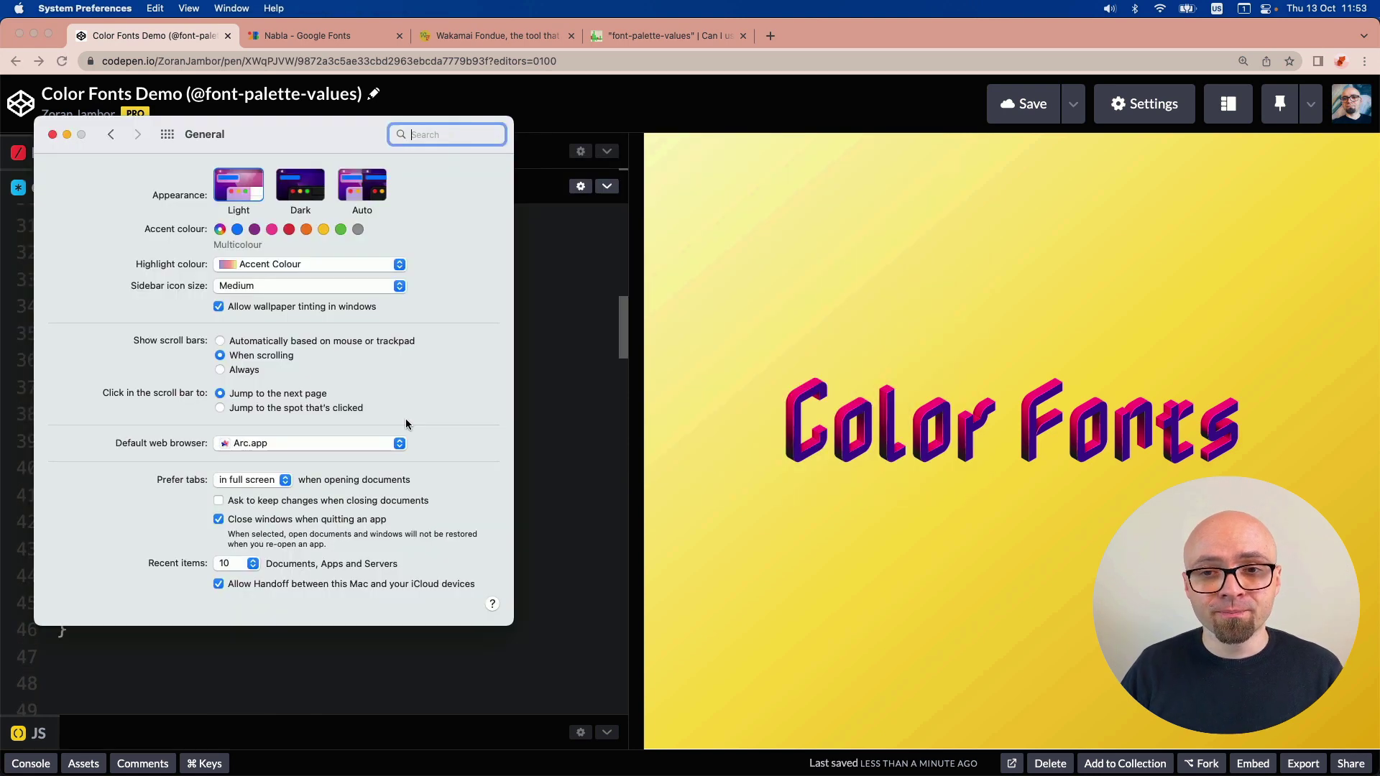
click(301, 186)
key(super+q)
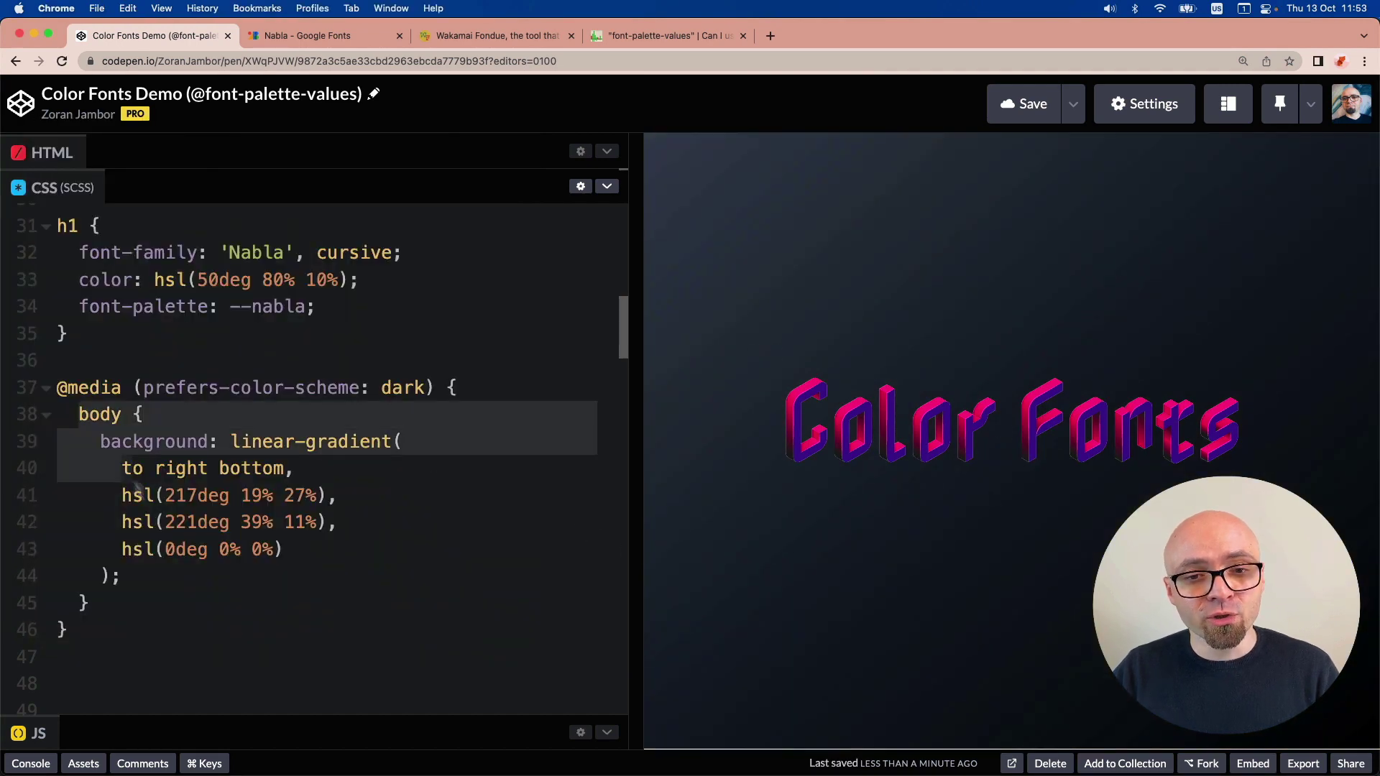
drag(93, 428, 240, 579)
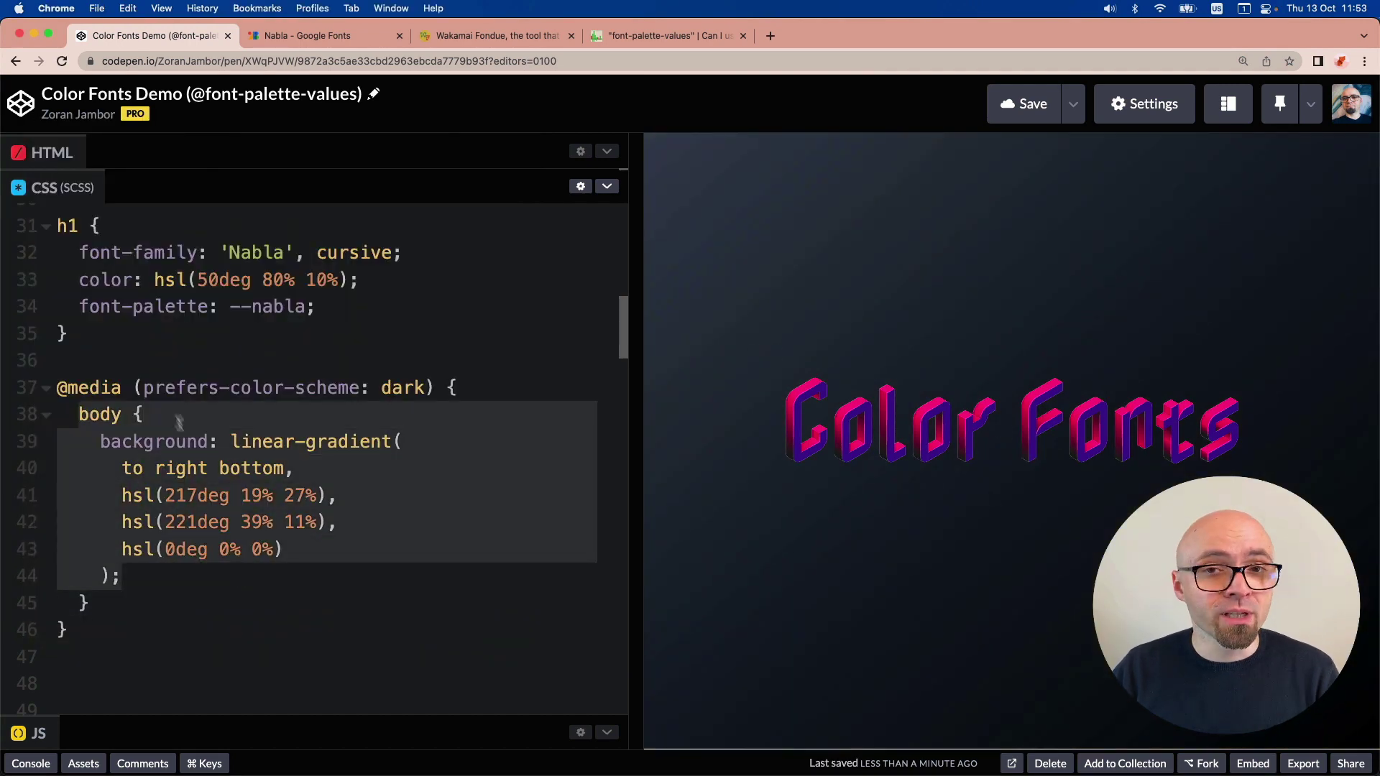
drag(144, 389, 408, 388)
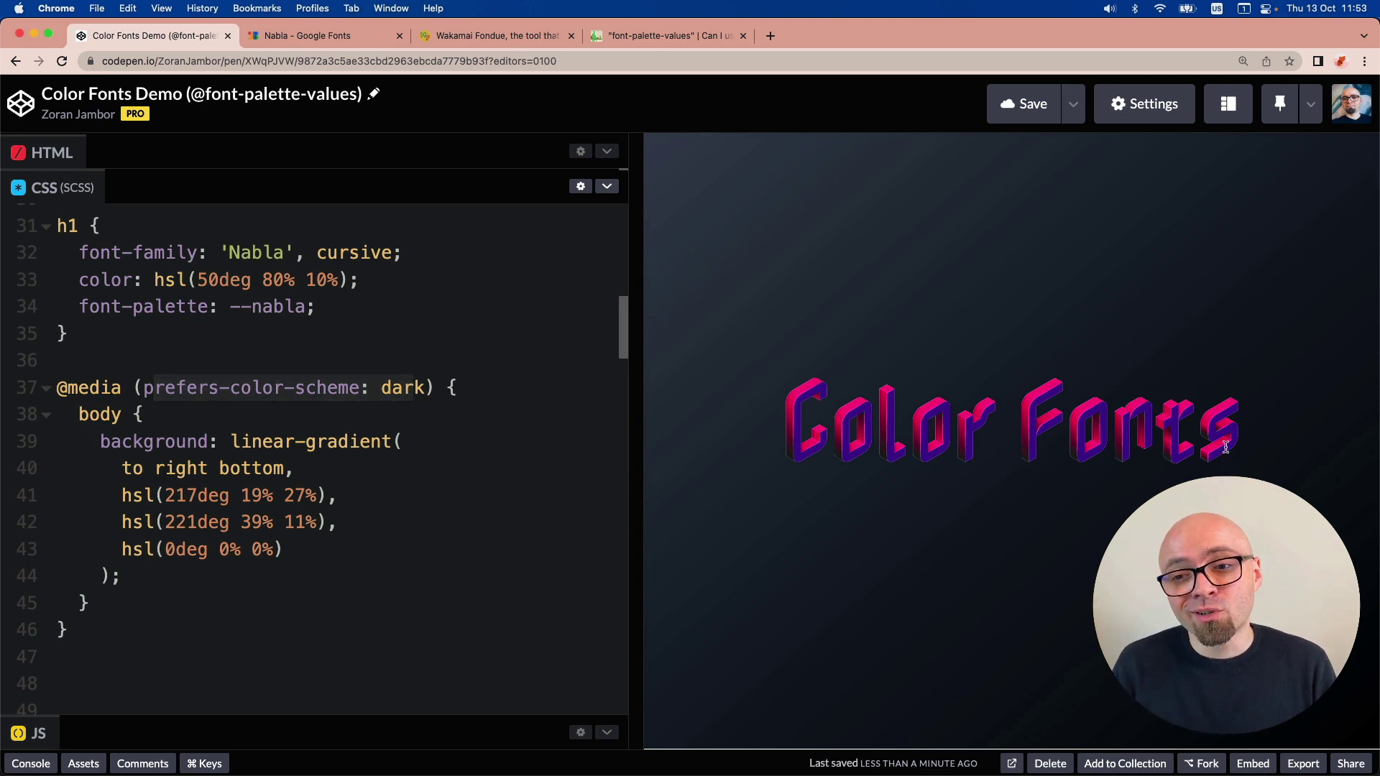
scroll(192, 444, down, 3)
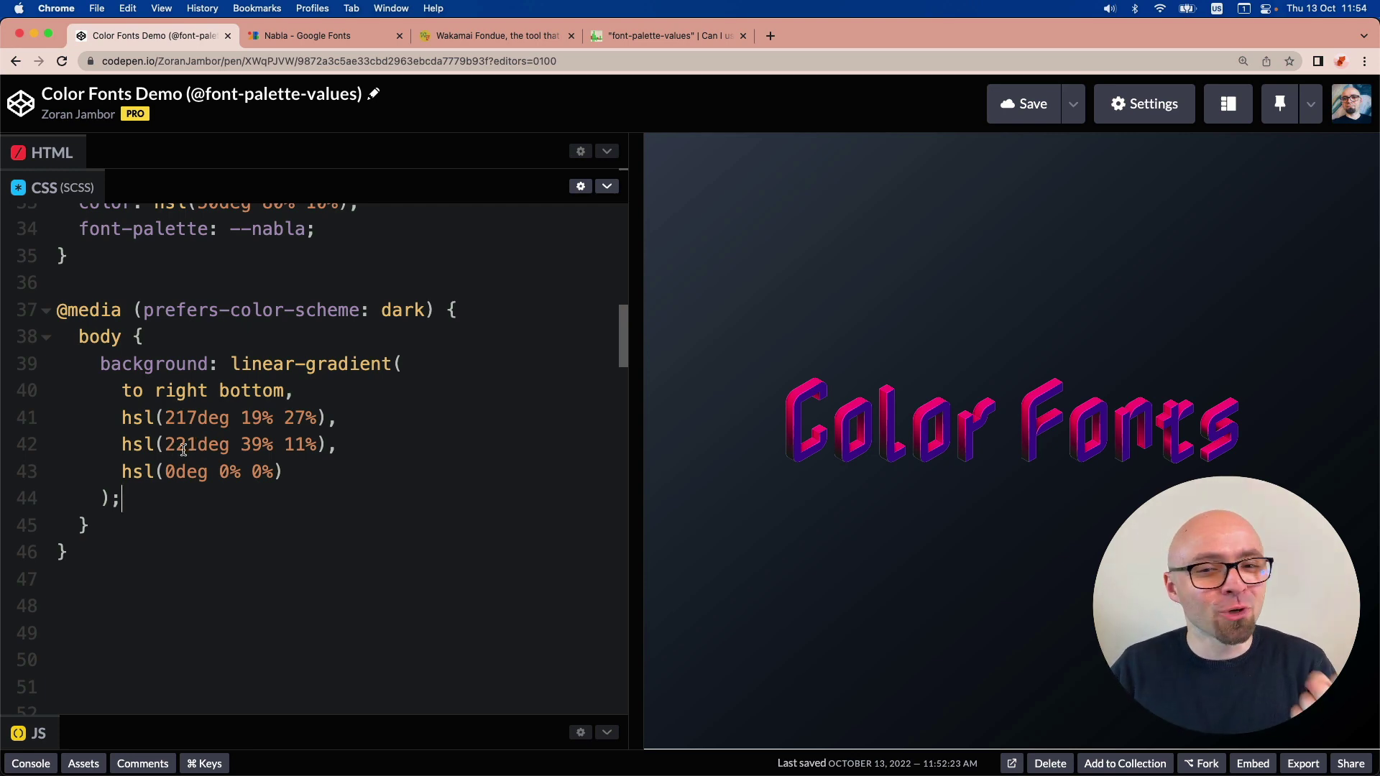
scroll(183, 451, up, 7)
scroll(184, 450, up, 8)
drag(56, 507, 45, 363)
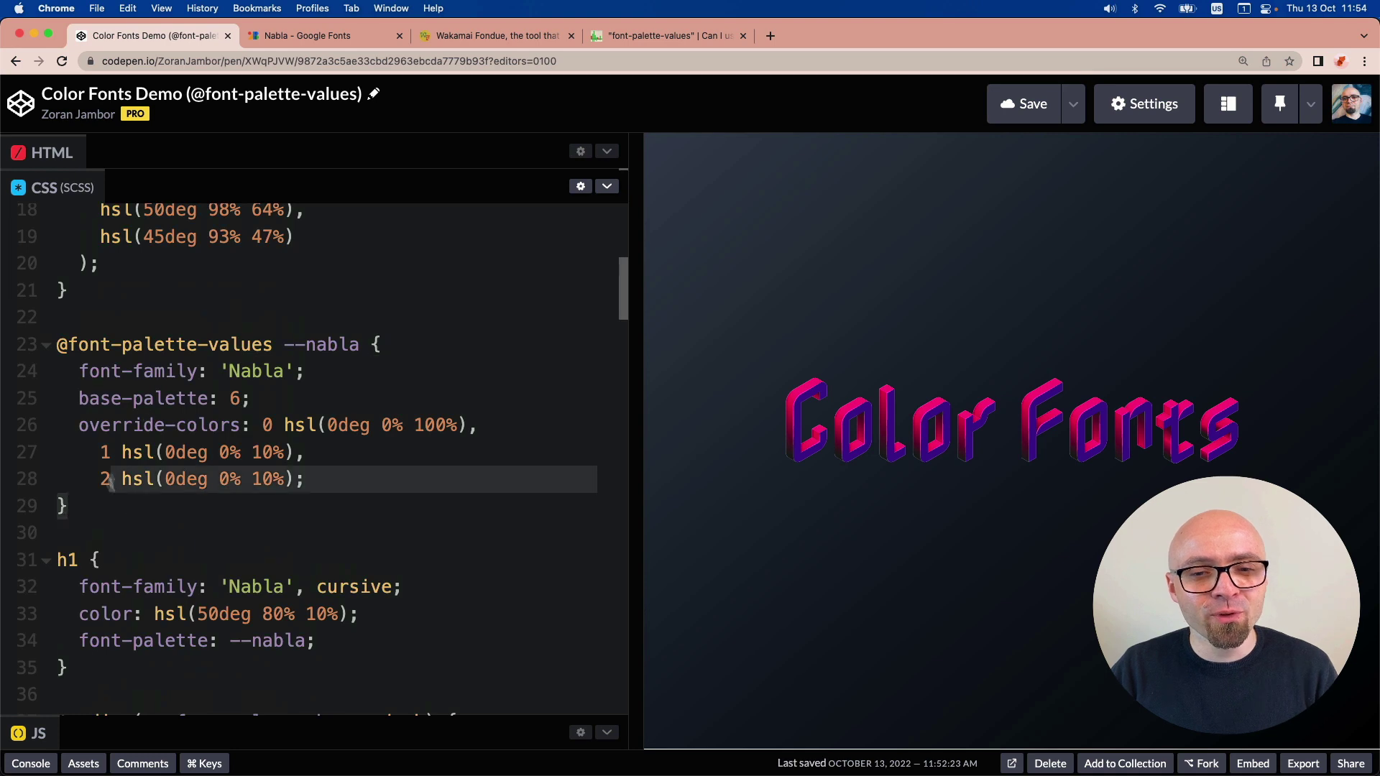
click(235, 503)
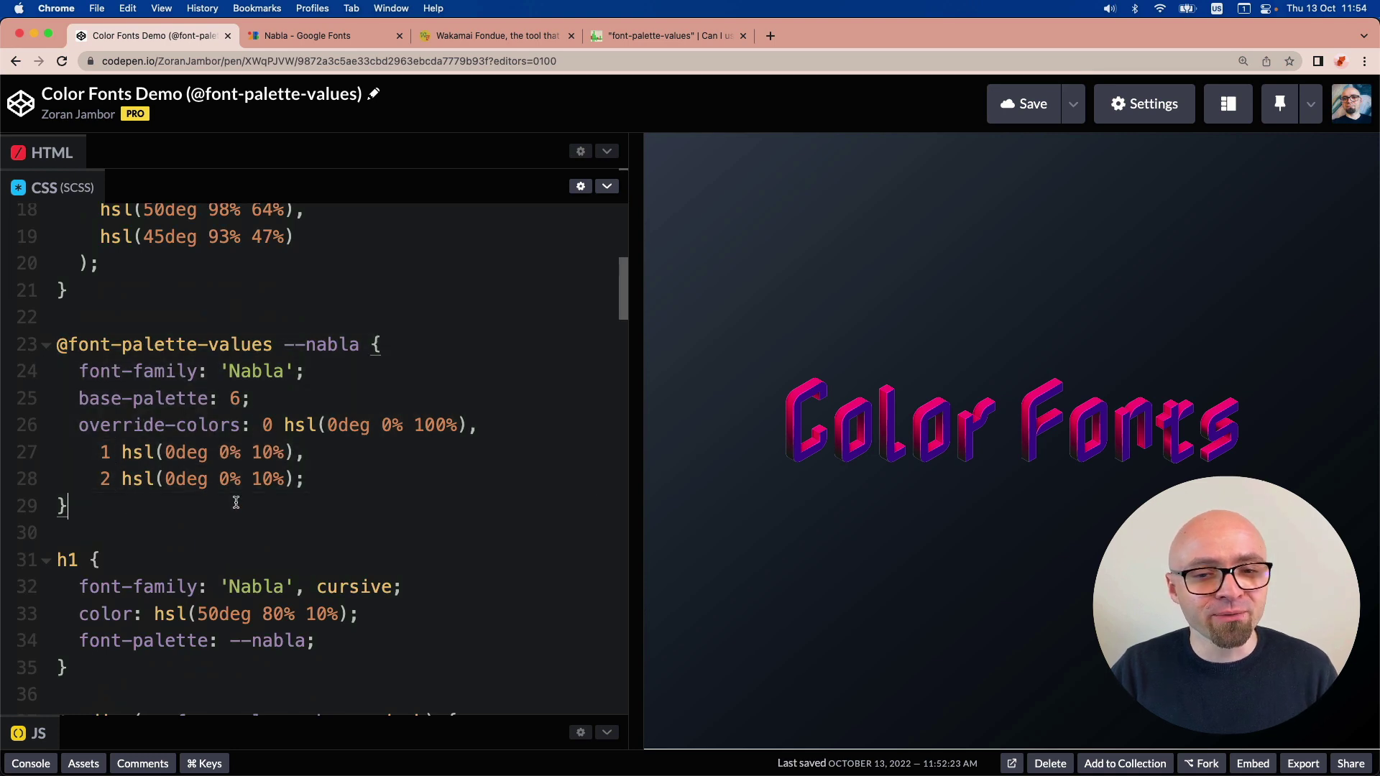
text(@font-palette-values --nabla {   font-family: 'Nabla';   base-palette: 6;   override-colors: 0 hsl(0deg 0% 100%),     1 hsl(0deg 0% 10%),     2 hsl(0deg 0% 10%); })
key(alt+Right)
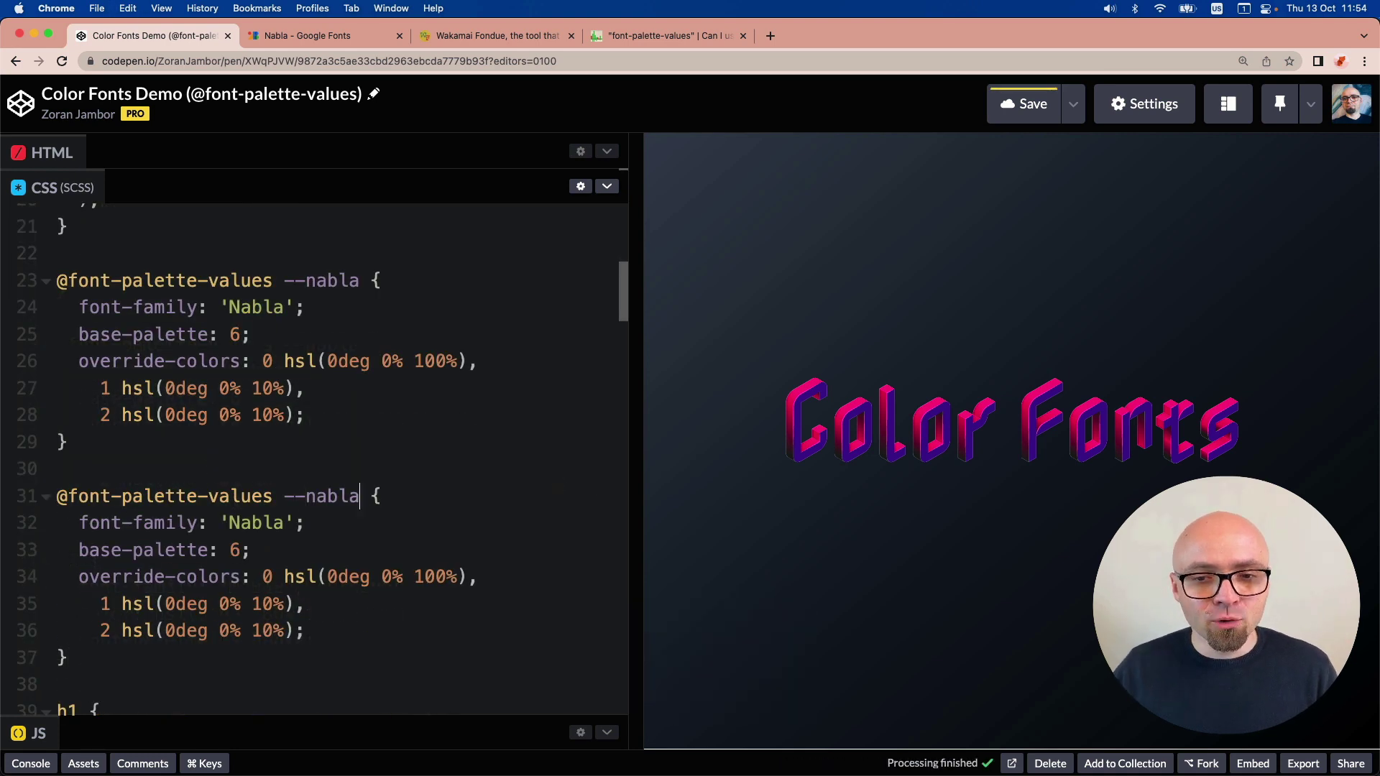
text(Dark)
scroll(543, 478, down, 2)
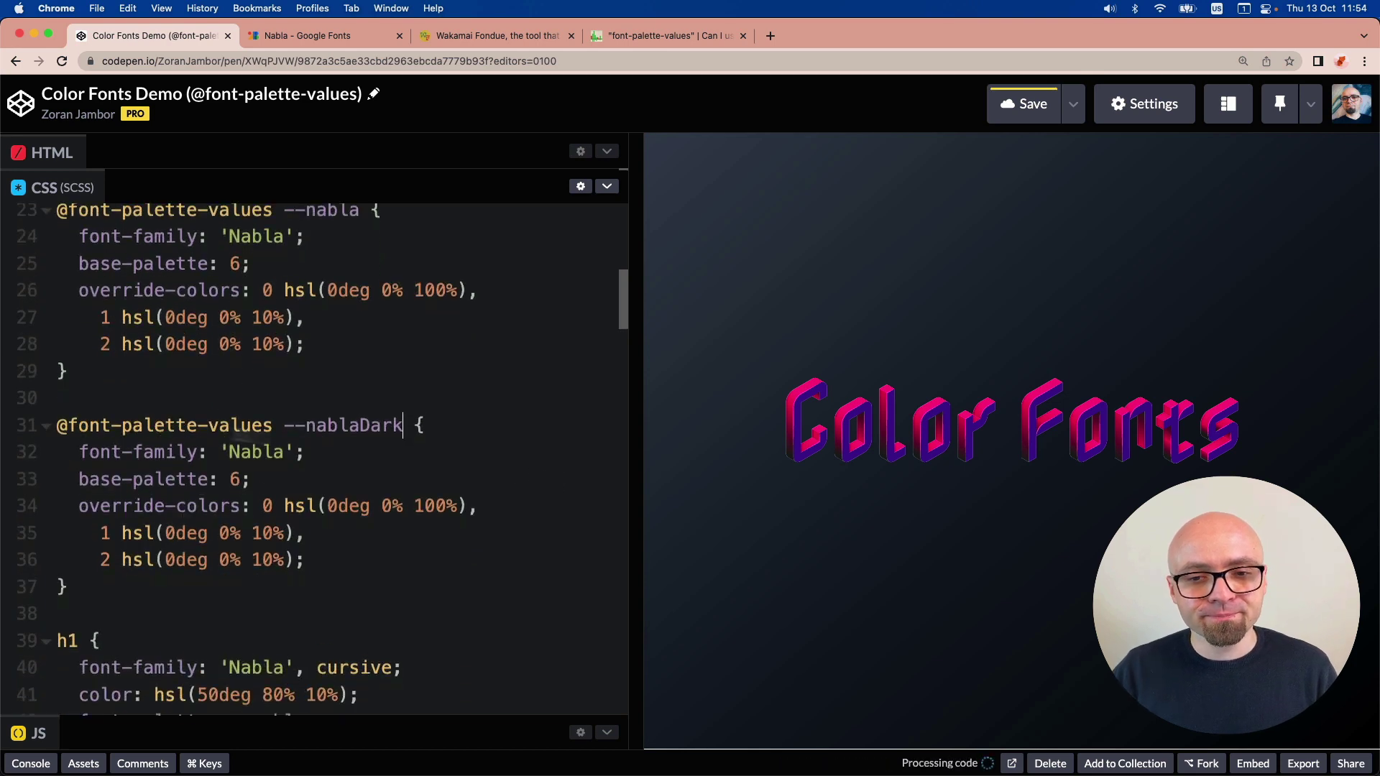
drag(66, 451, 324, 475)
- Set the --nablaDark base-palette to 0 after checking palettes in Wakamai Fondue
click(237, 479)
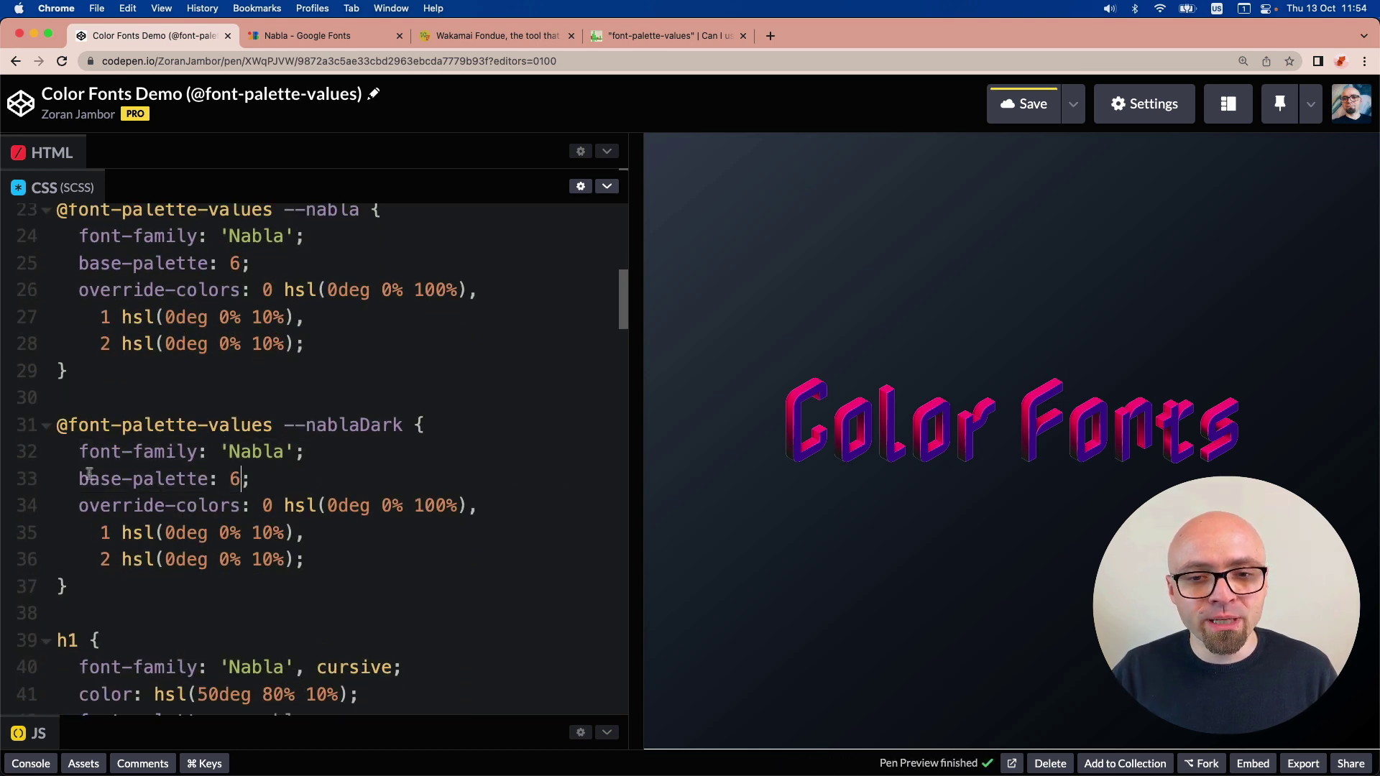
drag(79, 479, 252, 480)
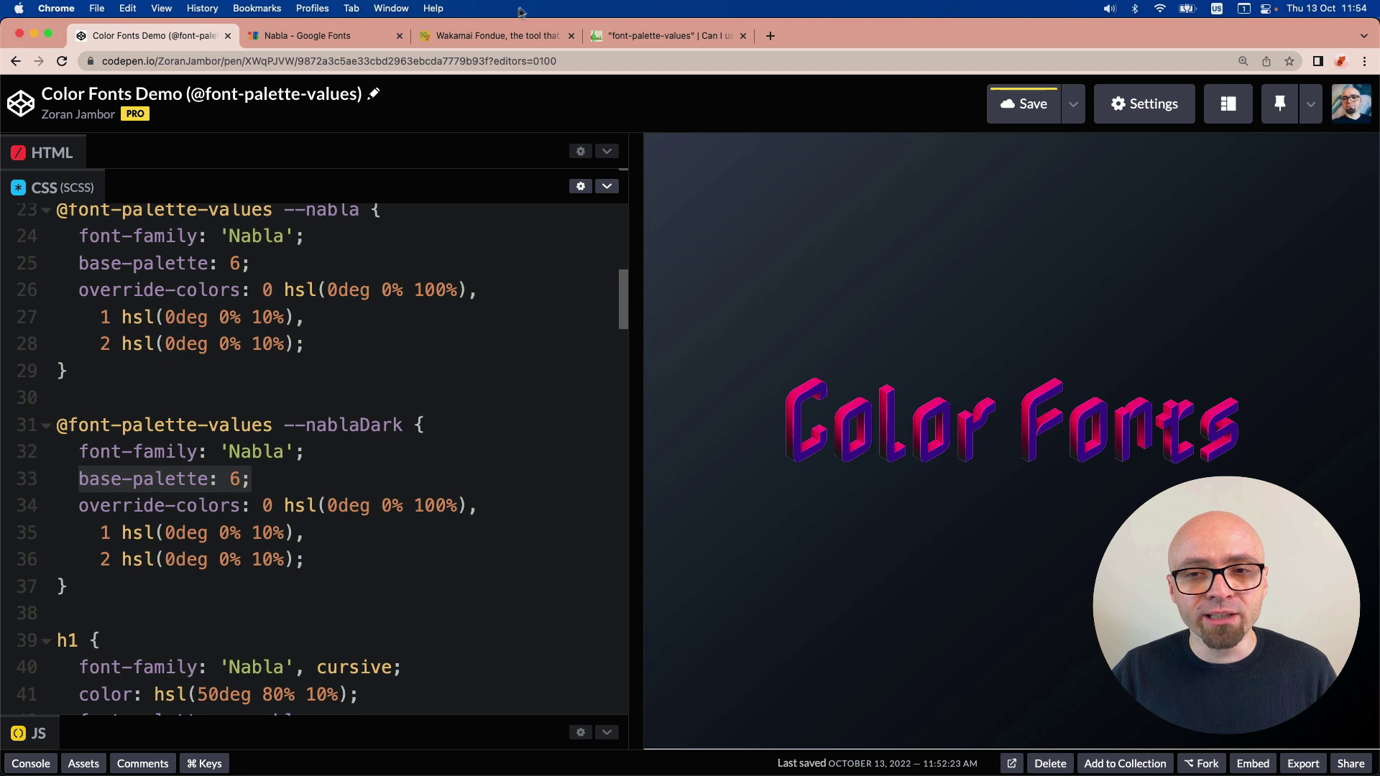
click(502, 34)
scroll(618, 419, down, 1)
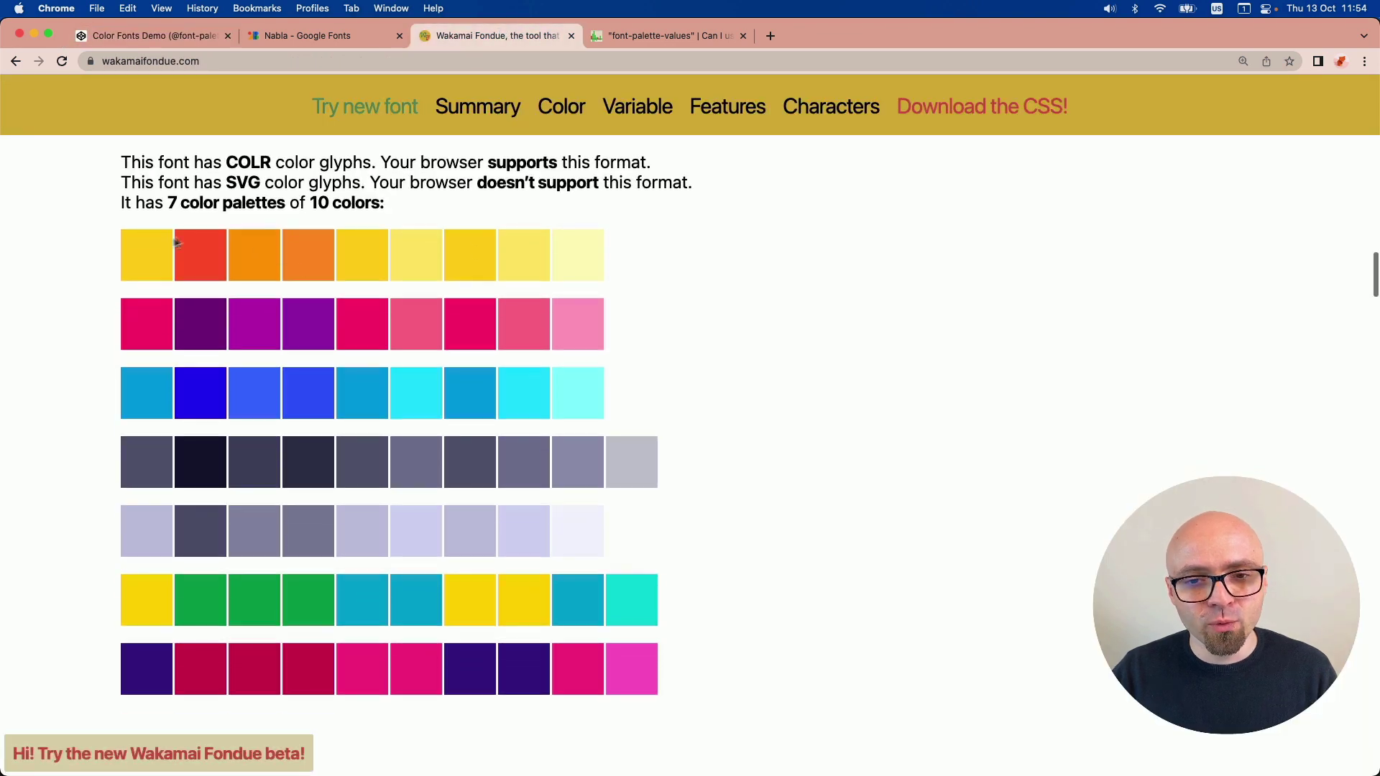
click(165, 41)
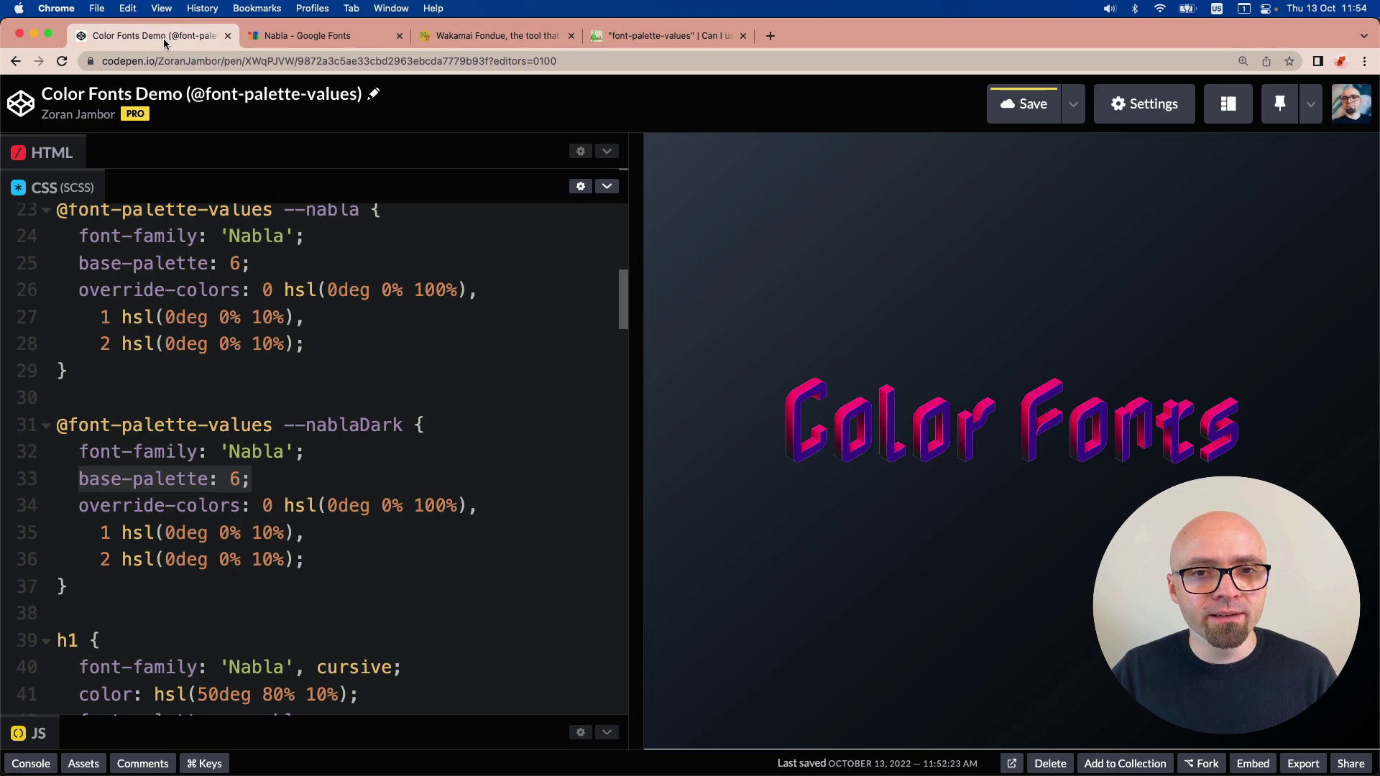
click(247, 478)
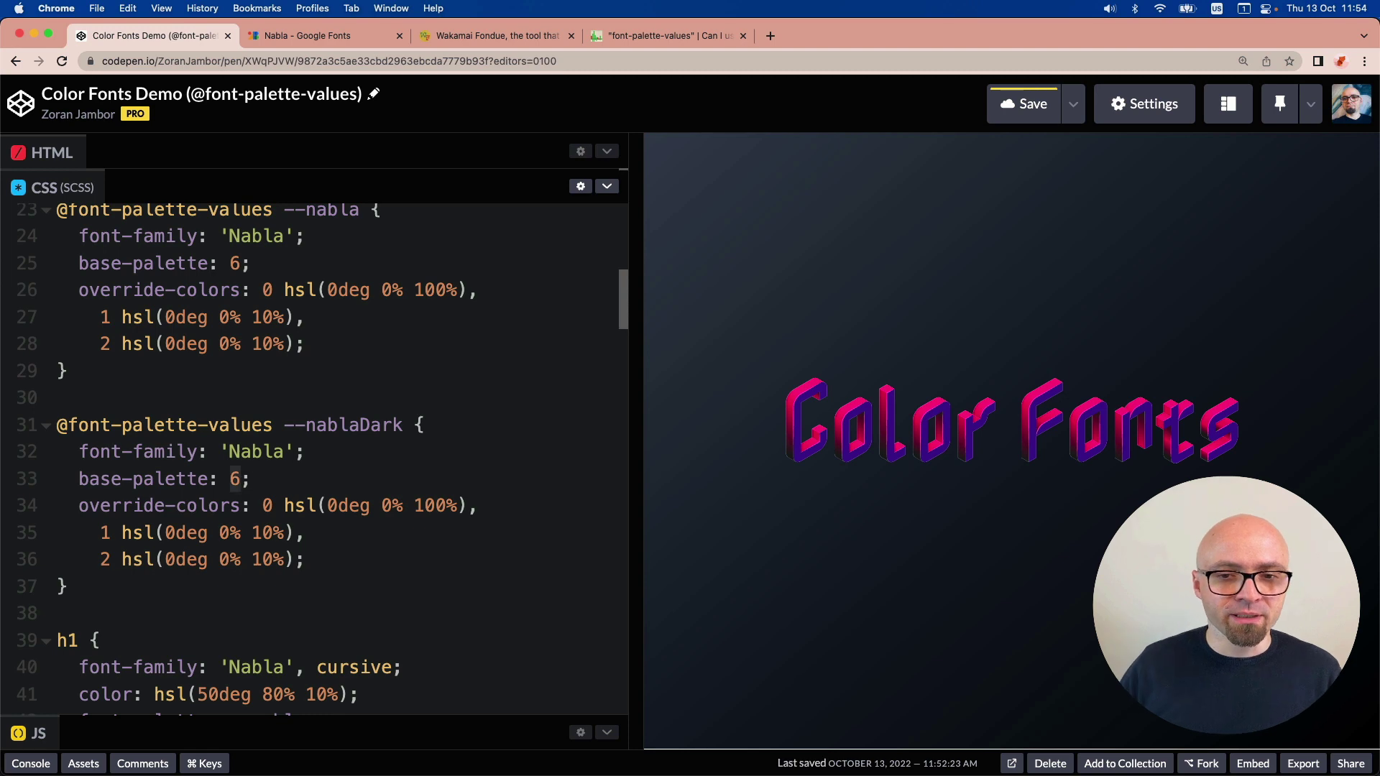
key(BackSpace)
text(0)
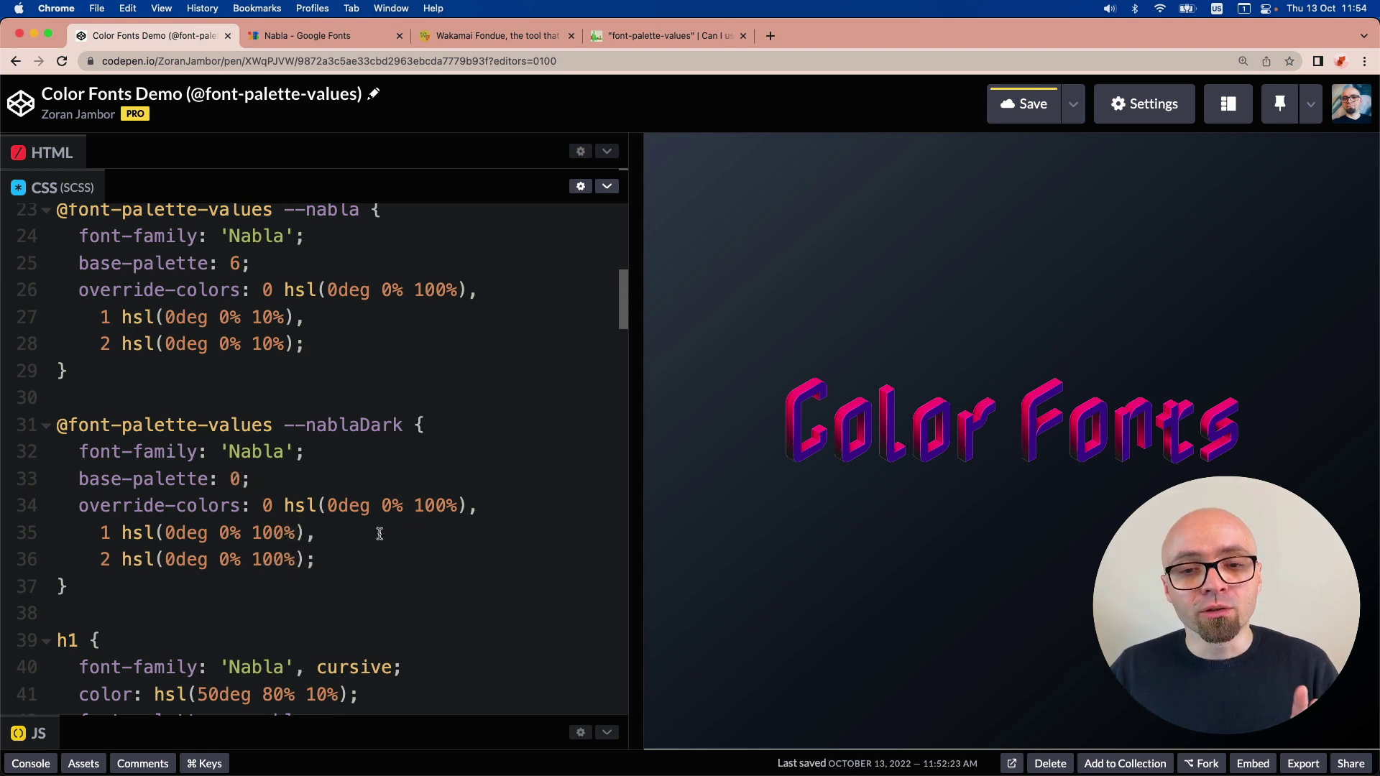
scroll(378, 507, down, 3)
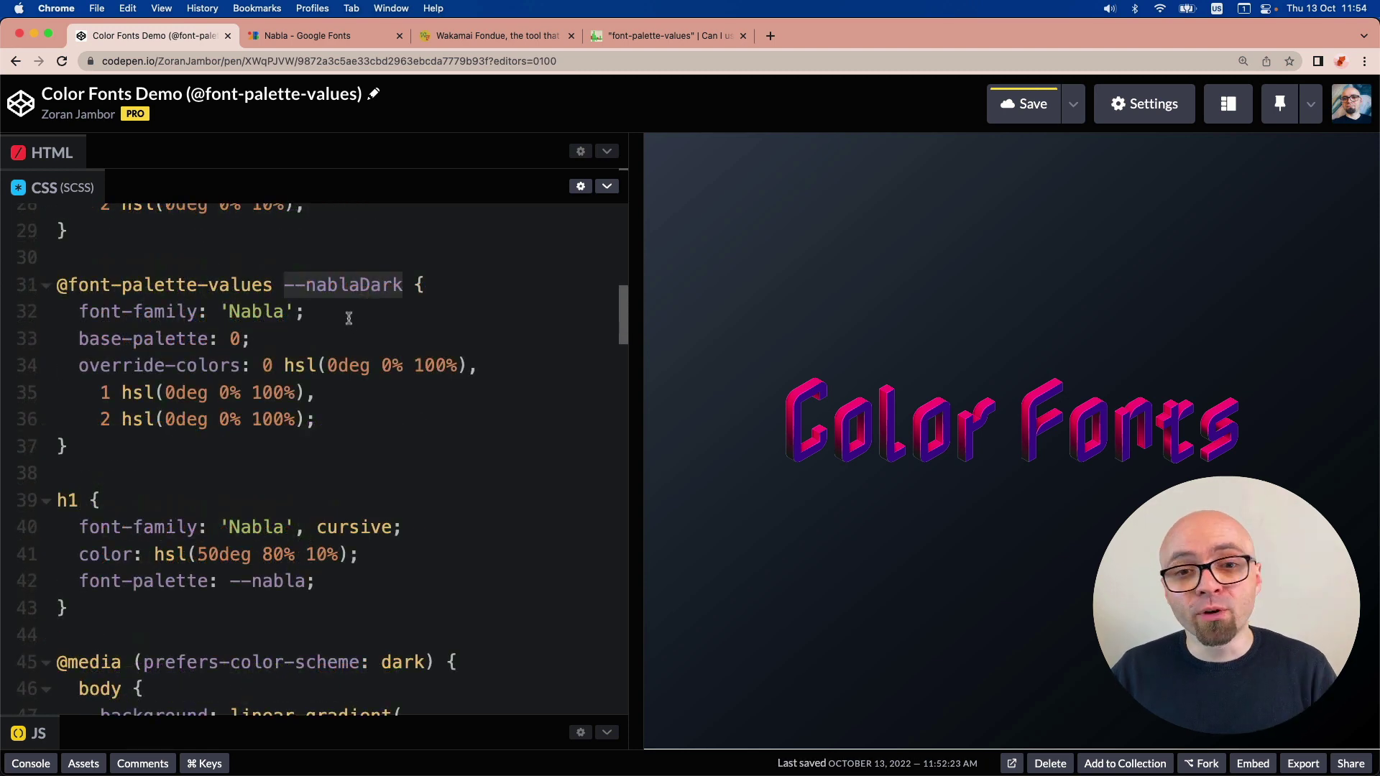
scroll(347, 385, down, 4)
scroll(244, 461, down, 1)
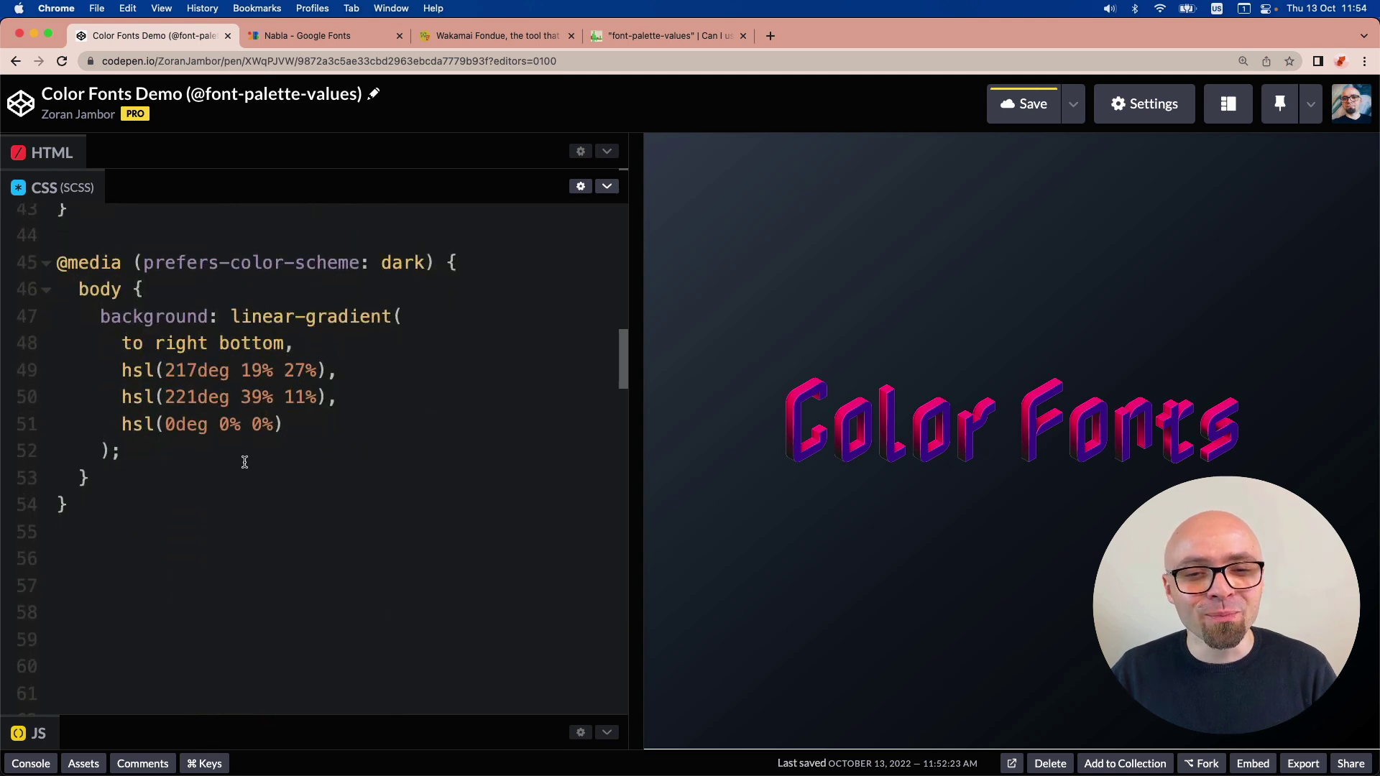
key(Down)
key(Return)
key(Return)
text(h1 )
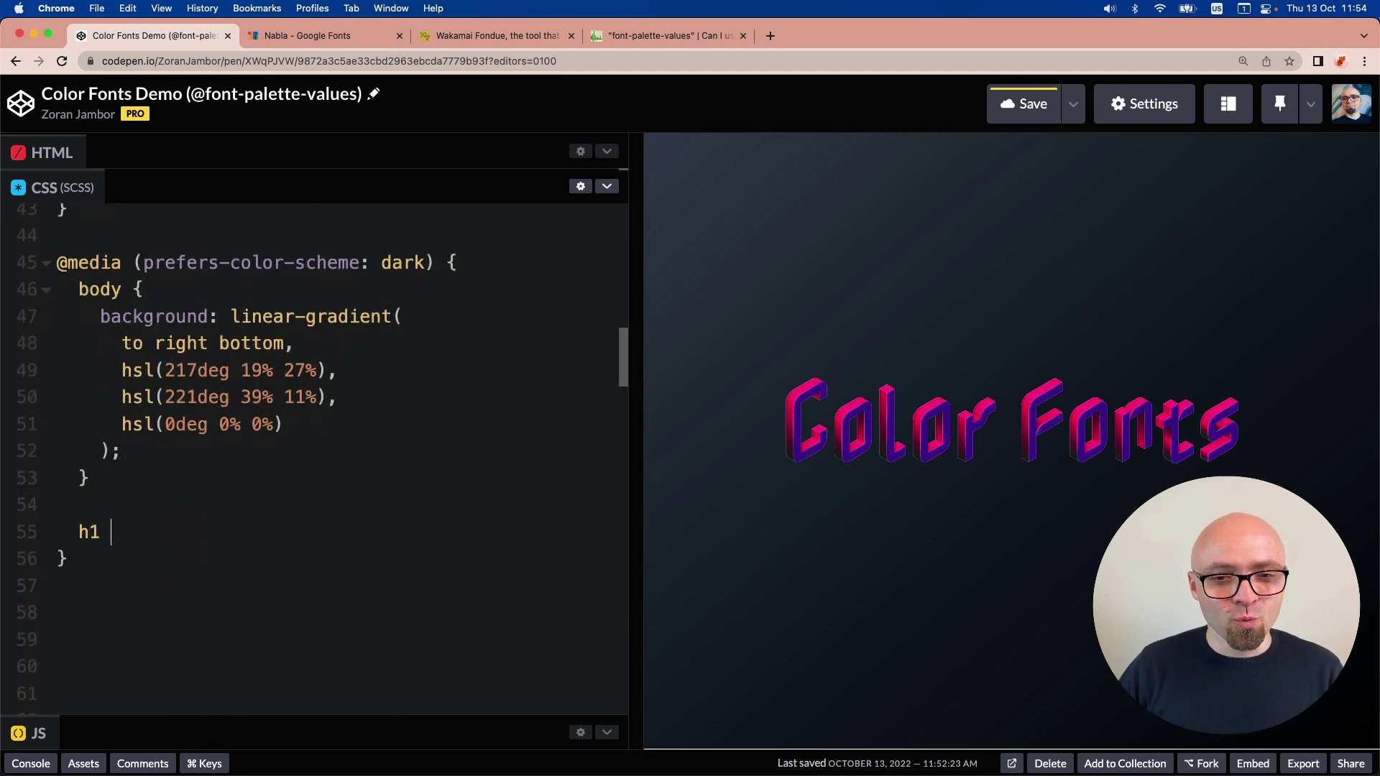
text({)
- Add the dark-mode h1 rule with --nablaDark, then test by toggling Light and back to Dark
key(Return)
text(font-palette: --nablaDark;)
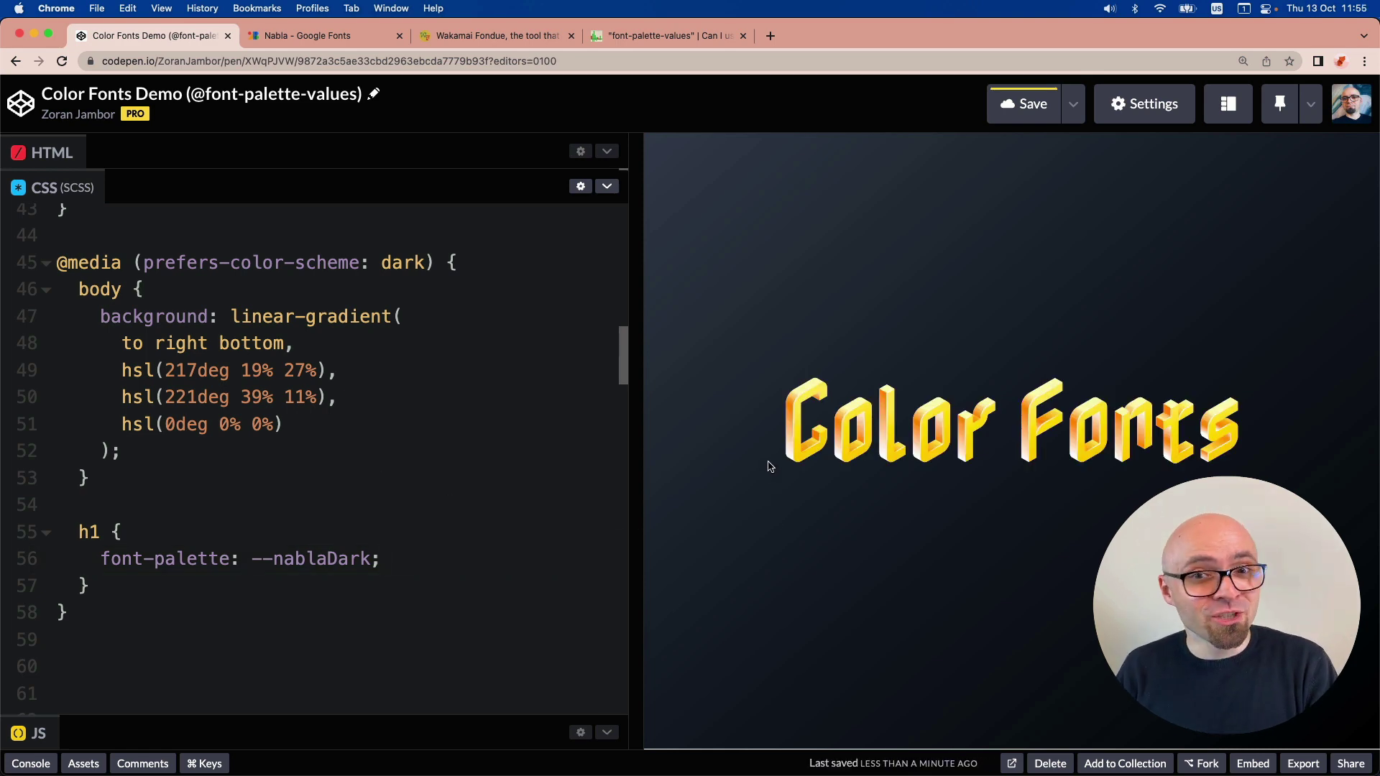
key(super+space)
text(sys)
key(Return)
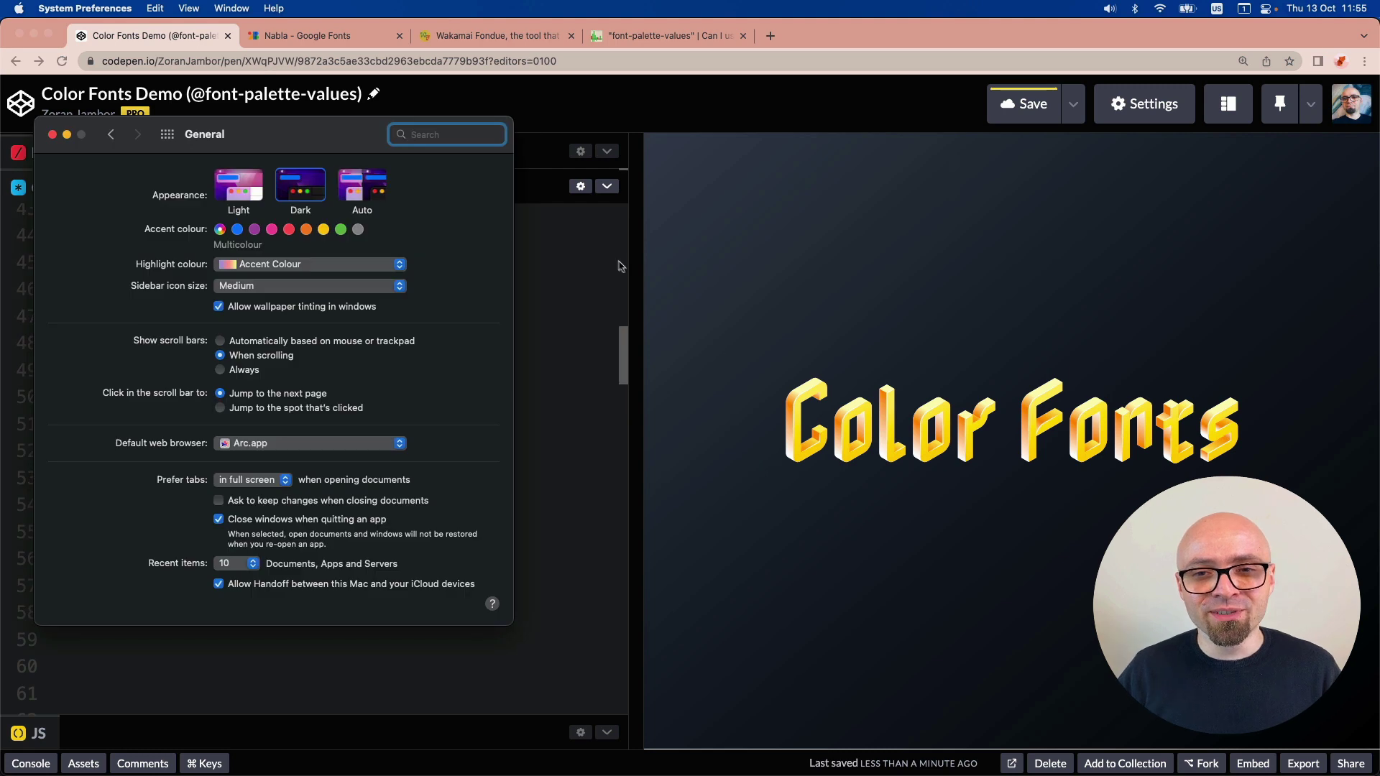
click(246, 192)
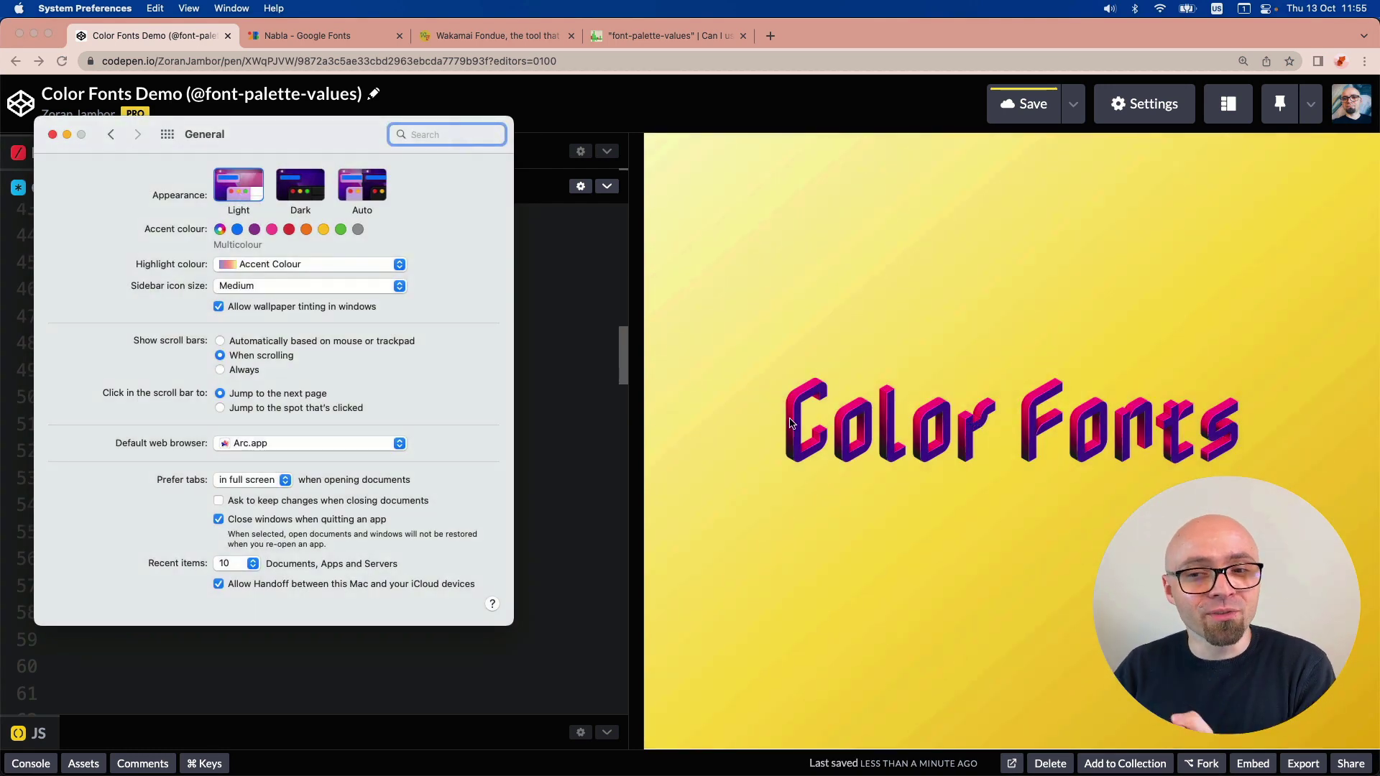
click(300, 185)
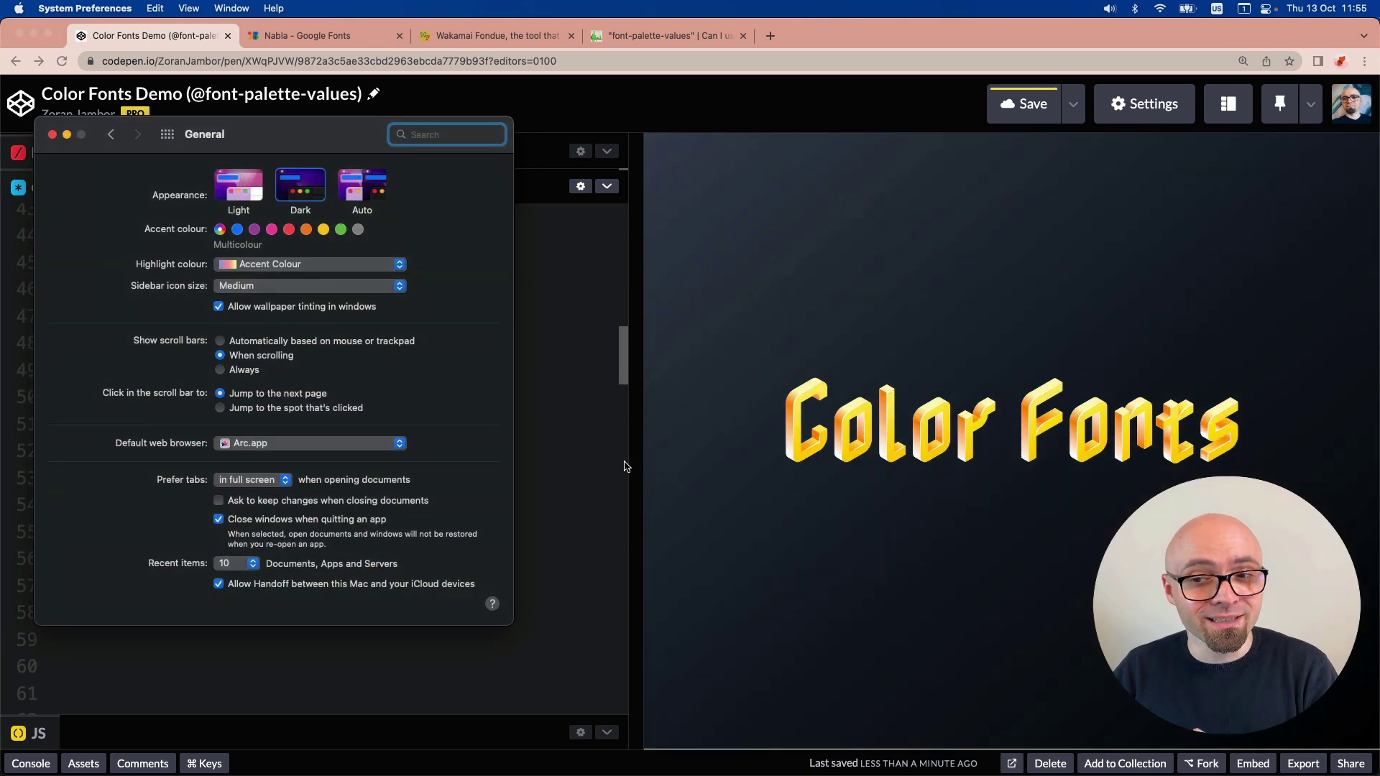
key(super+q)
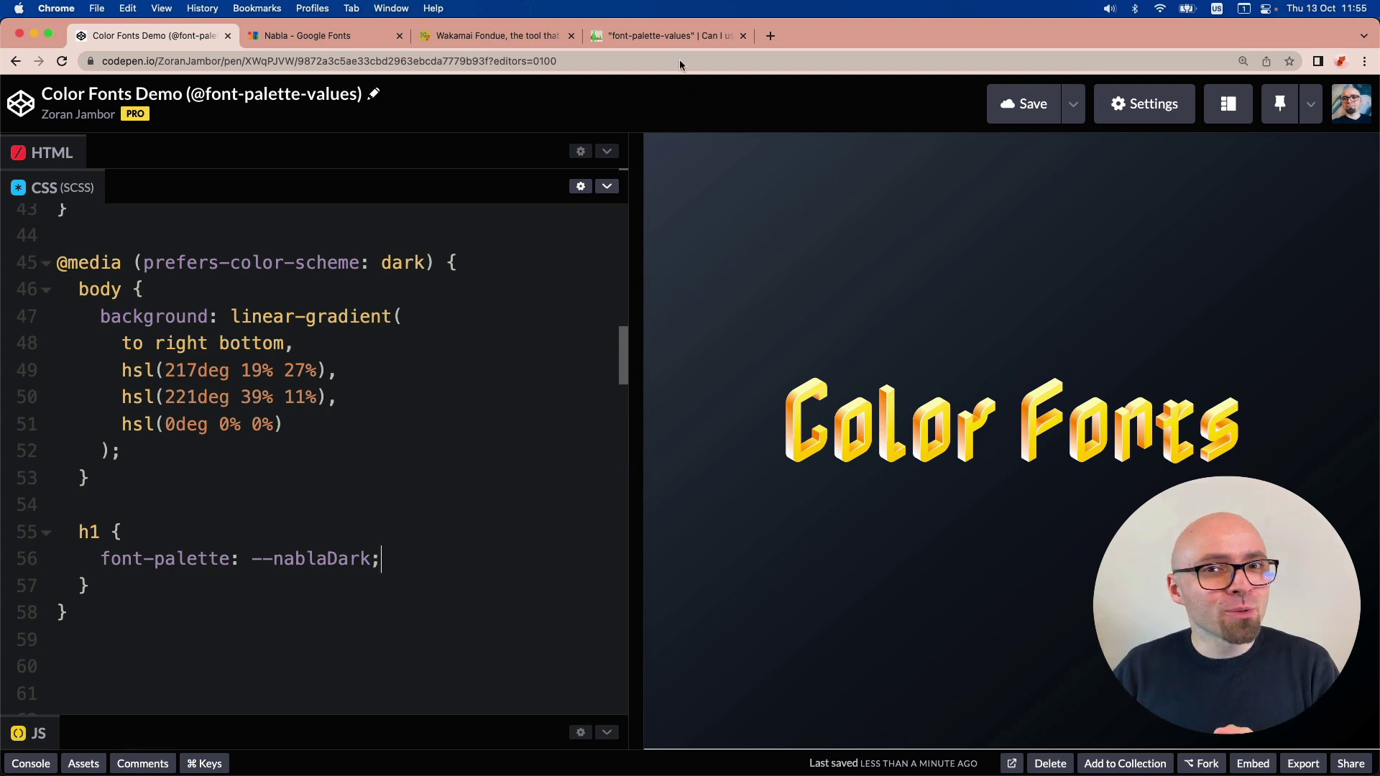
click(676, 38)
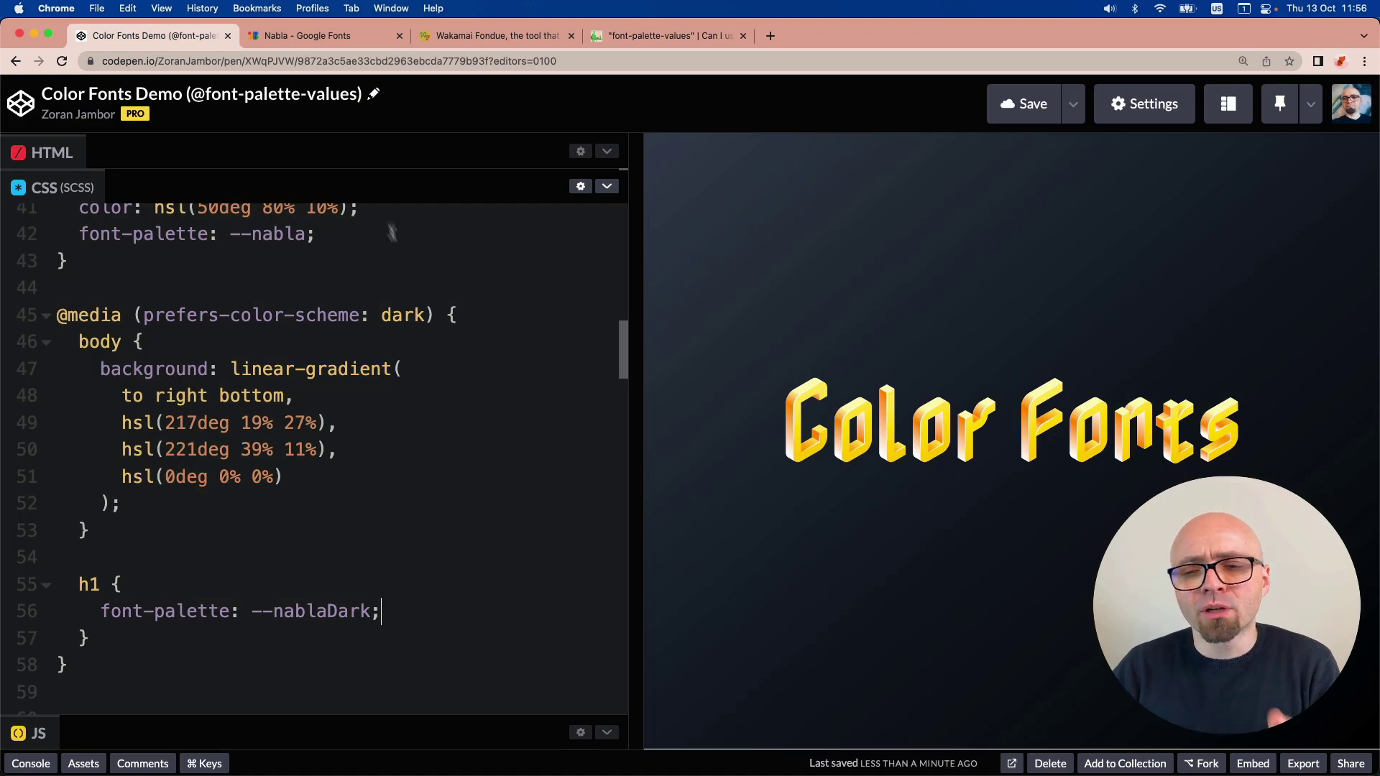
click(313, 38)
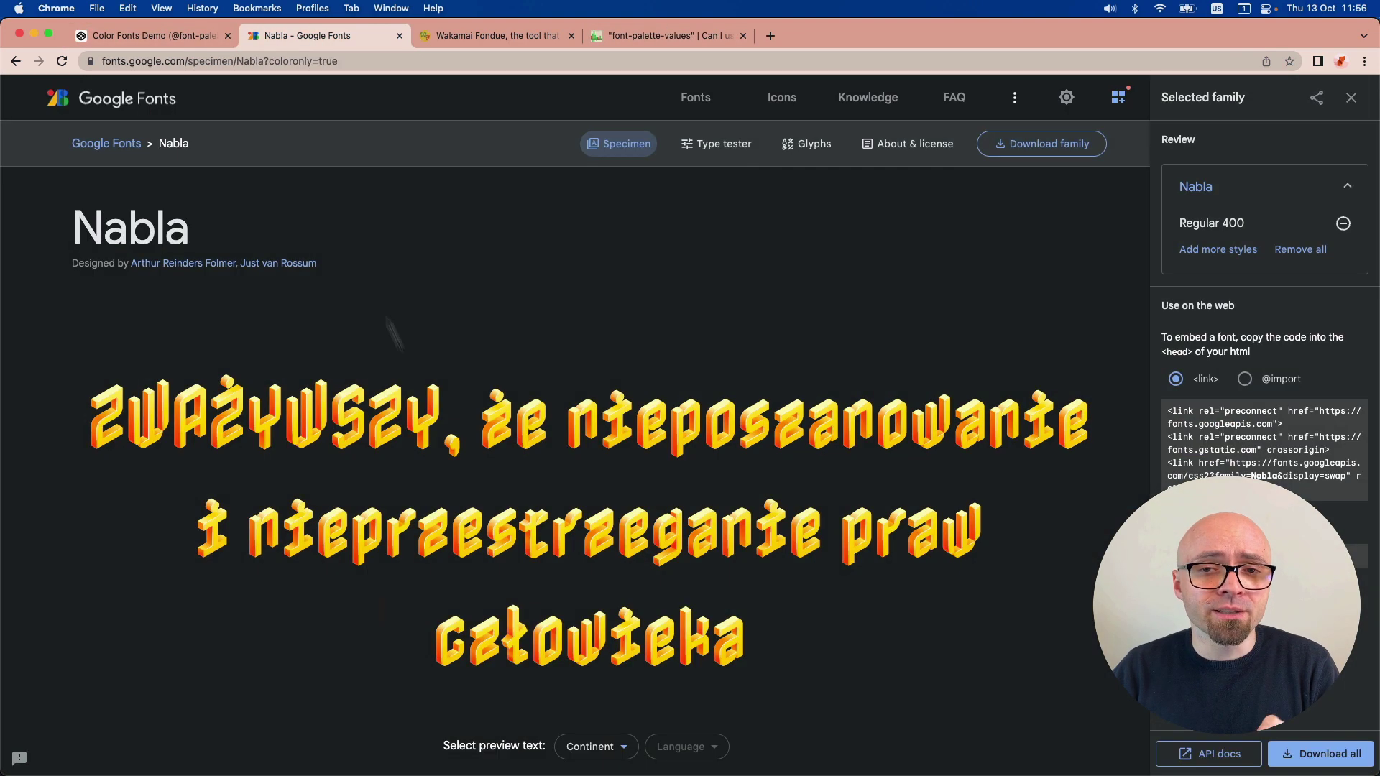
drag(116, 402, 803, 436)
click(803, 436)
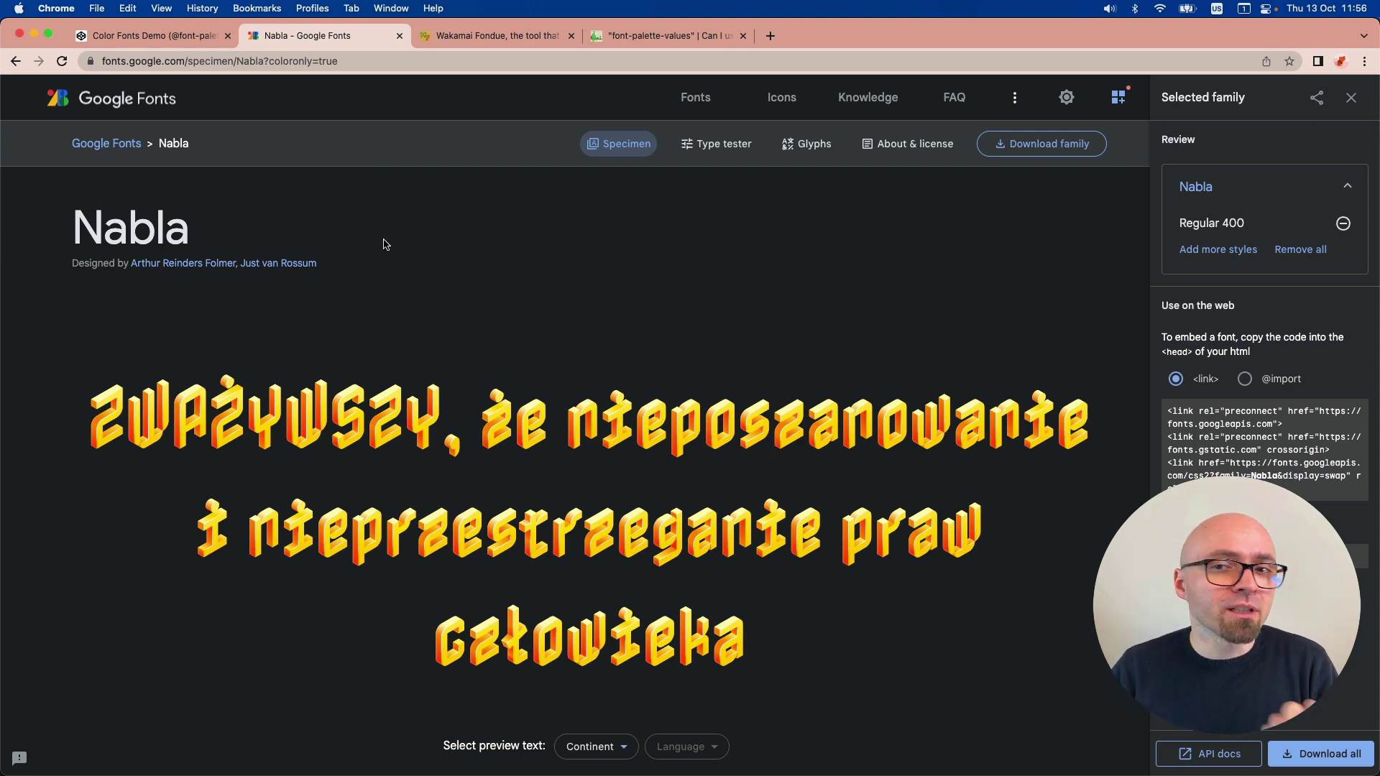
click(154, 35)
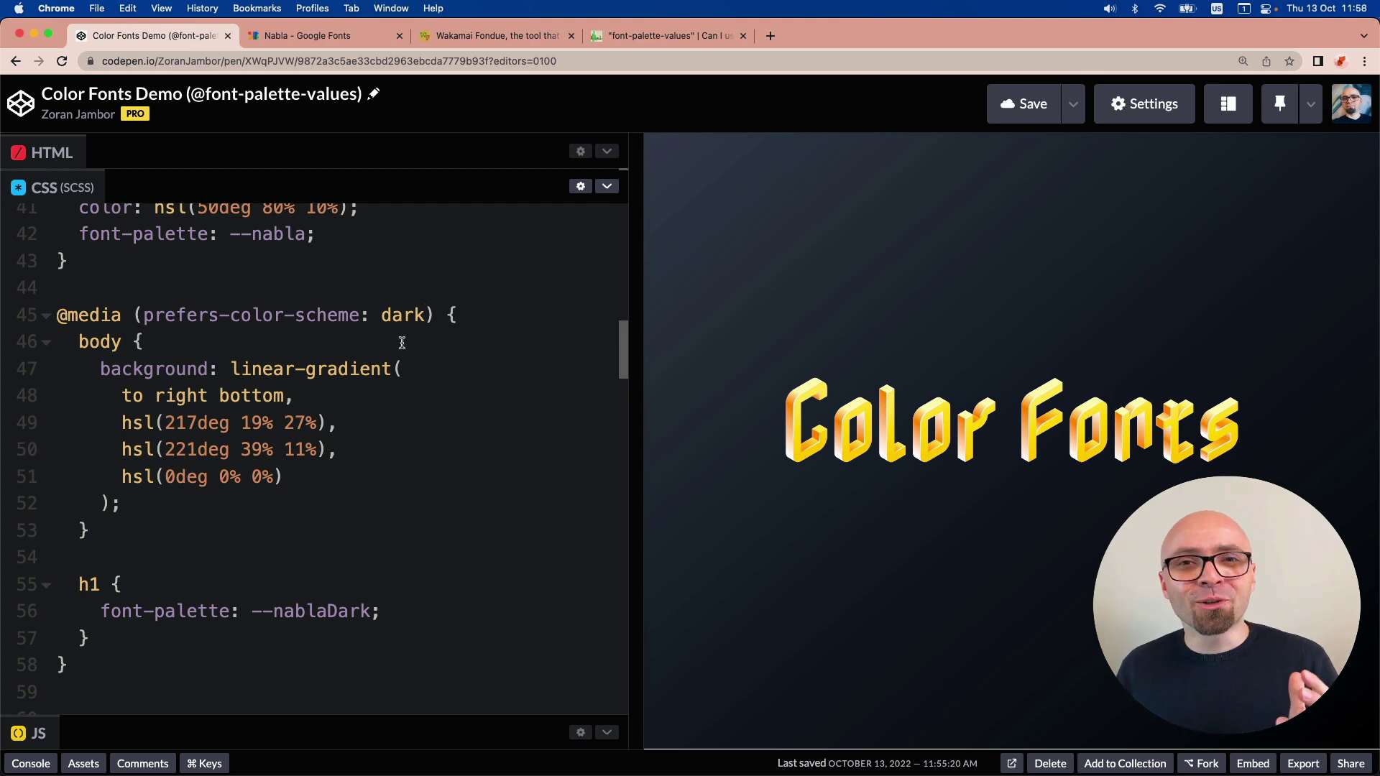